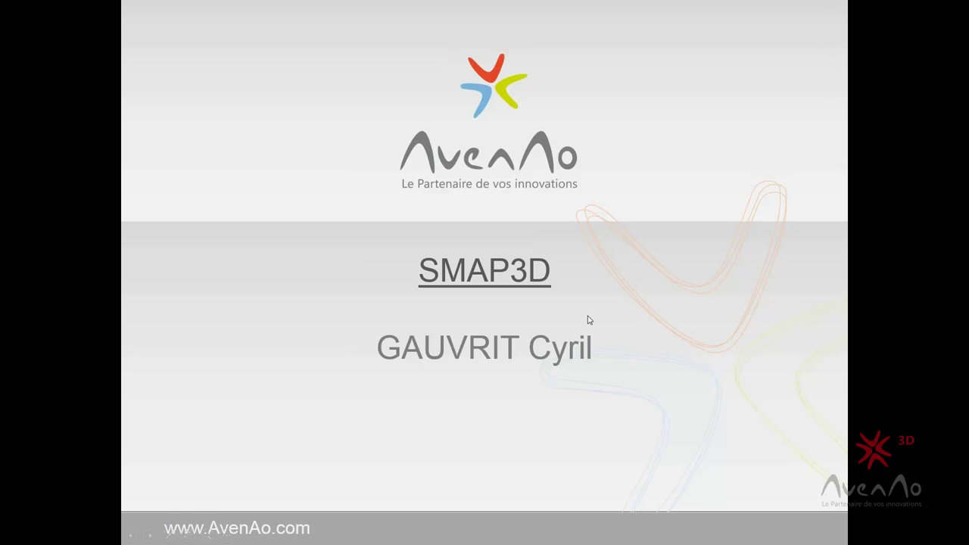
- Move through the SMAP3D presentation to the Les enjeux slide listing five challenges
click(588, 320)
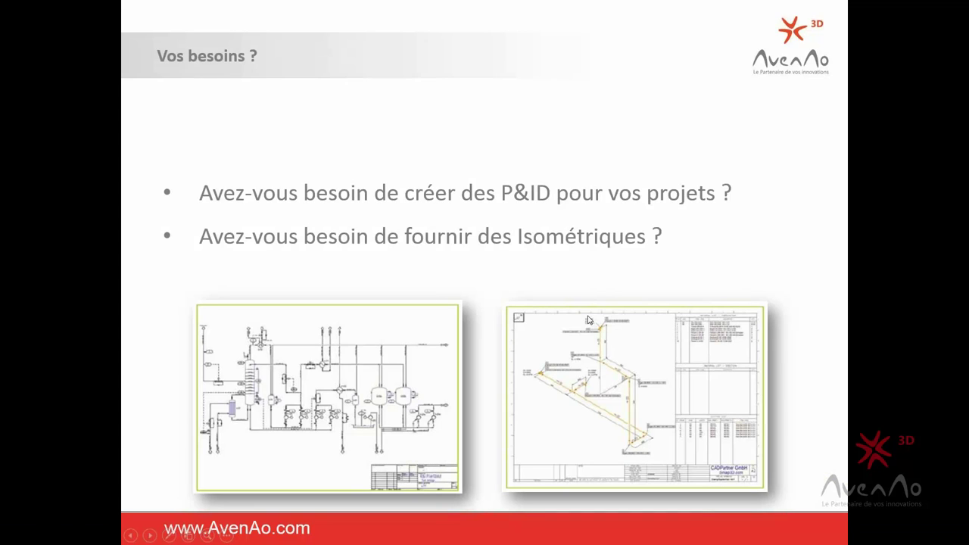
key(Left)
click(429, 279)
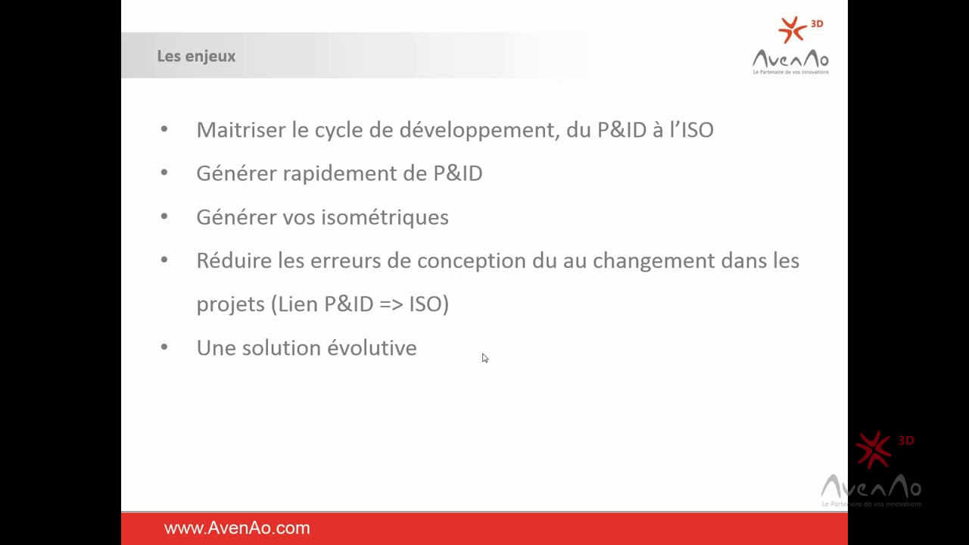
- Advance past Les avantages to the Démonstration slide, then end the slideshow
key(Right)
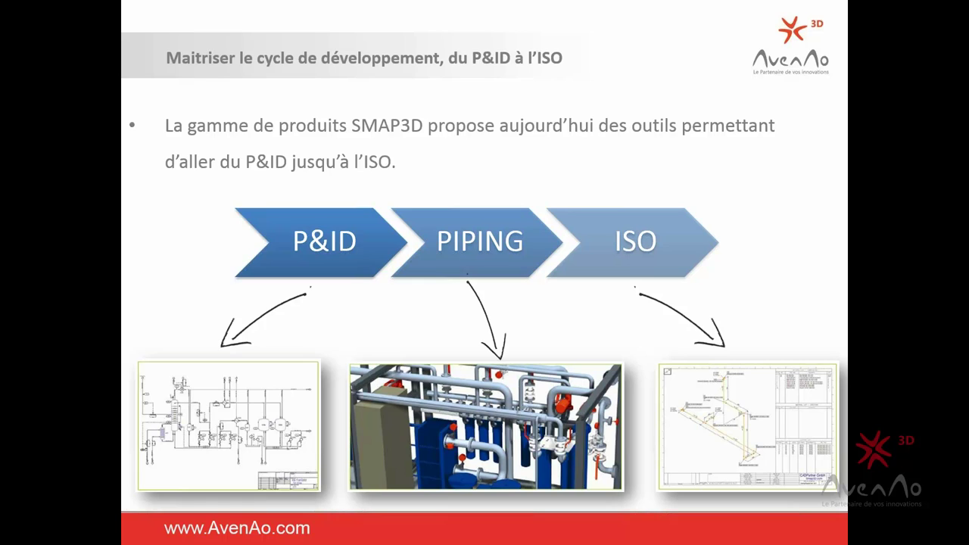
click(746, 250)
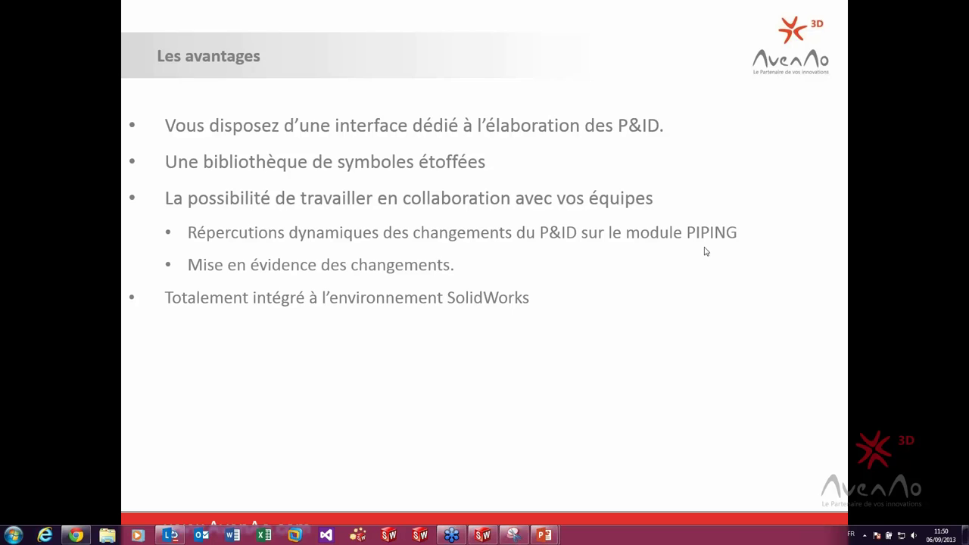
click(585, 358)
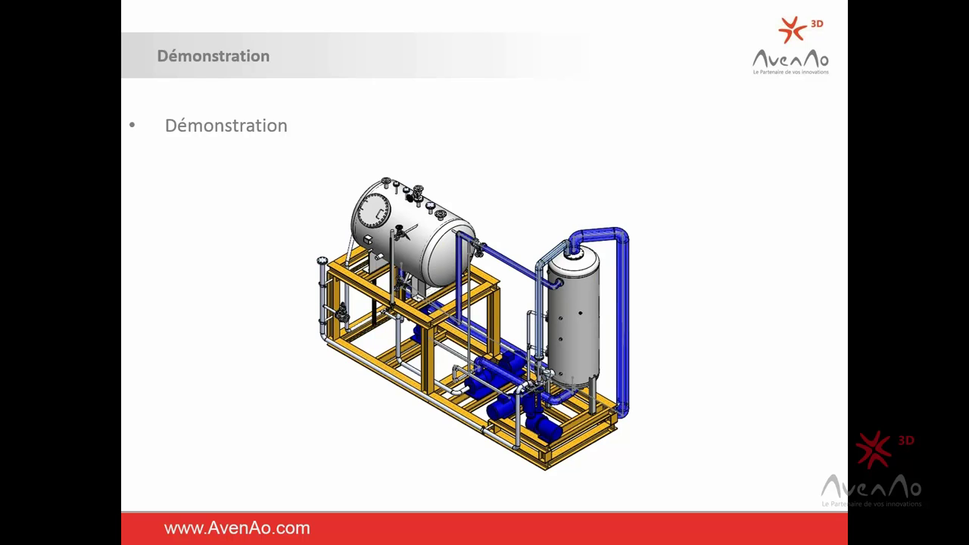
key(Escape)
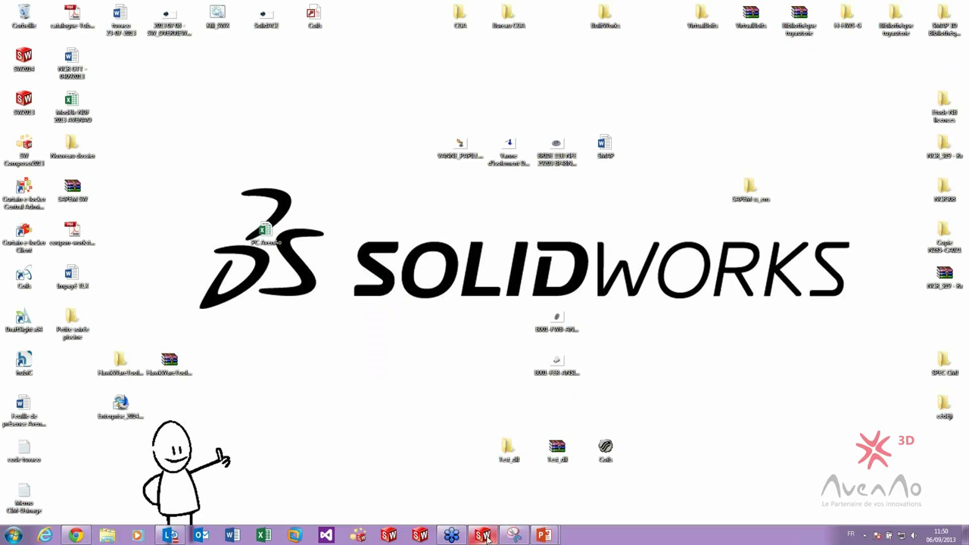
- Bring SolidWorks 2013 forward and open the recent Boiler_rack assembly from the Fichier menu
click(482, 535)
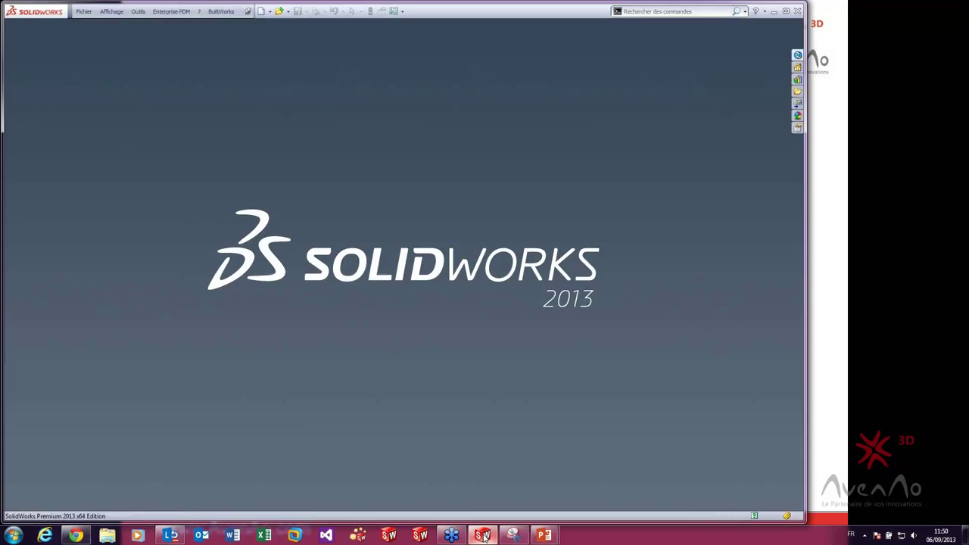
click(961, 24)
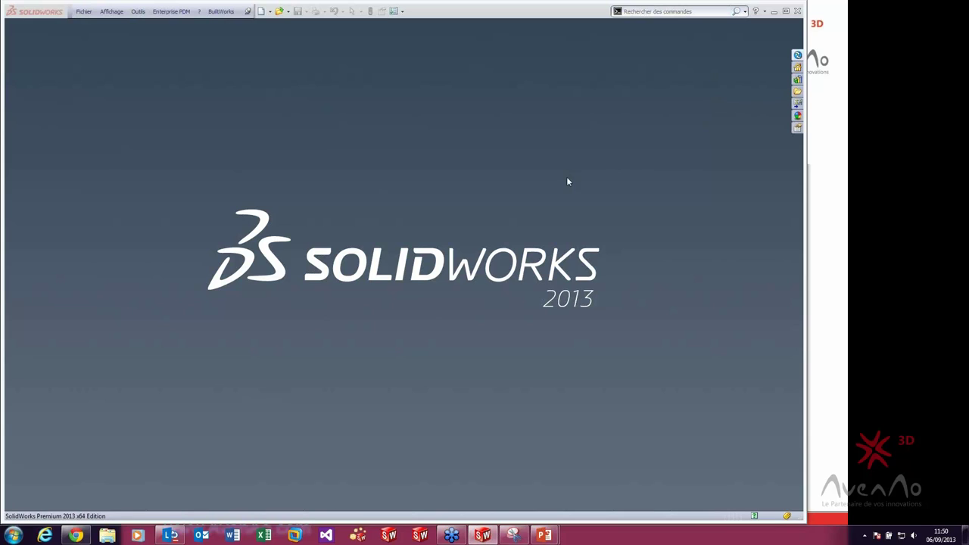
click(83, 11)
click(99, 60)
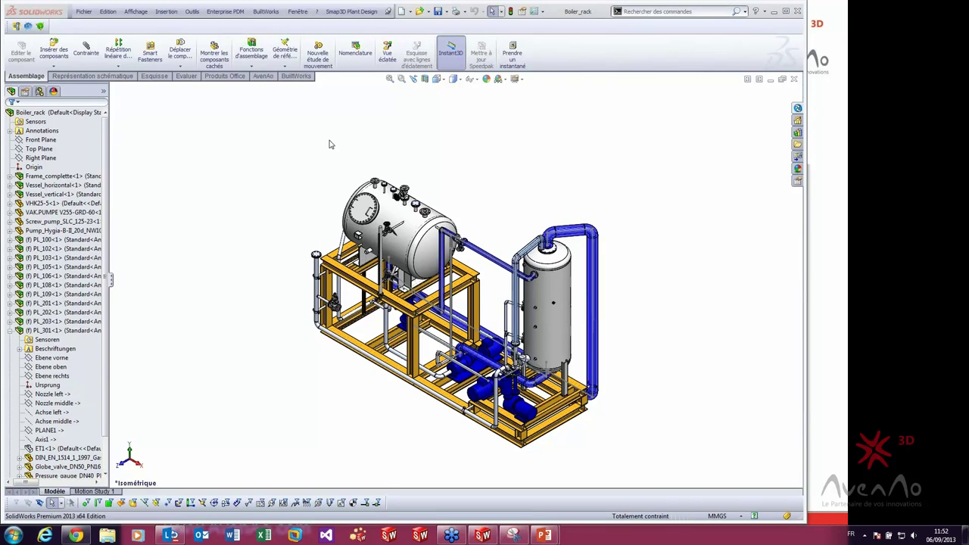
- Zoom to the vessel-top valve and open Globe_valve_DN50_PN16 as a part, dismissing the FeatureWorks prompt
scroll(424, 199, down, 2)
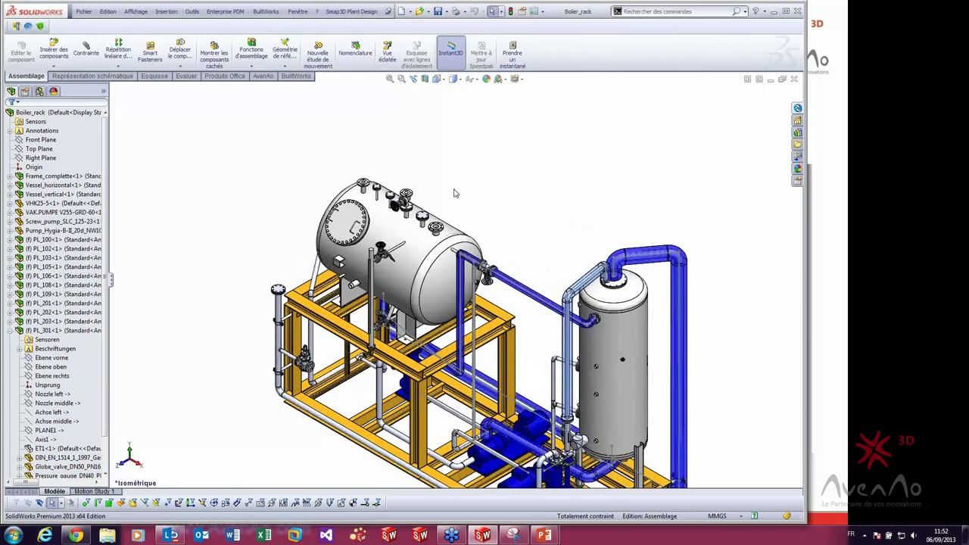
scroll(434, 204, down, 3)
scroll(434, 205, down, 2)
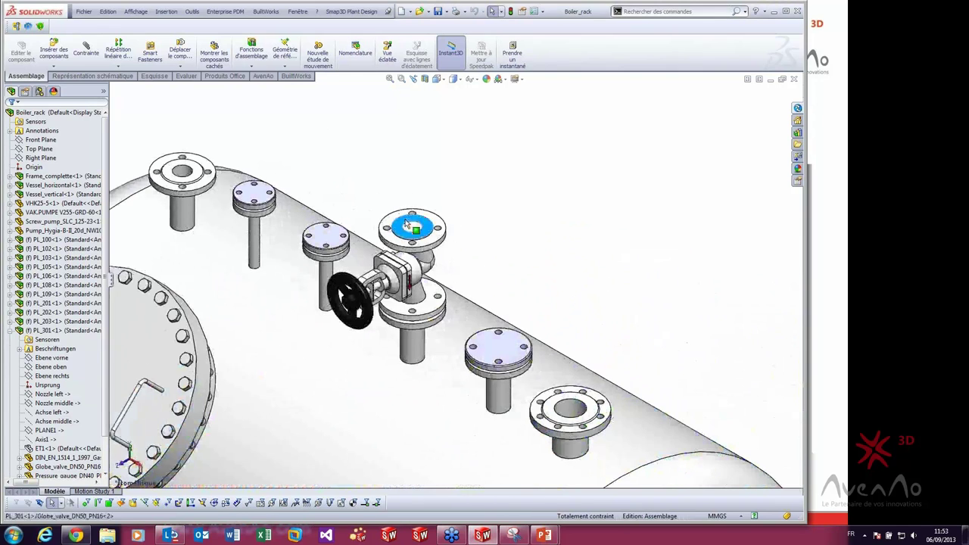
right_click(407, 224)
click(412, 181)
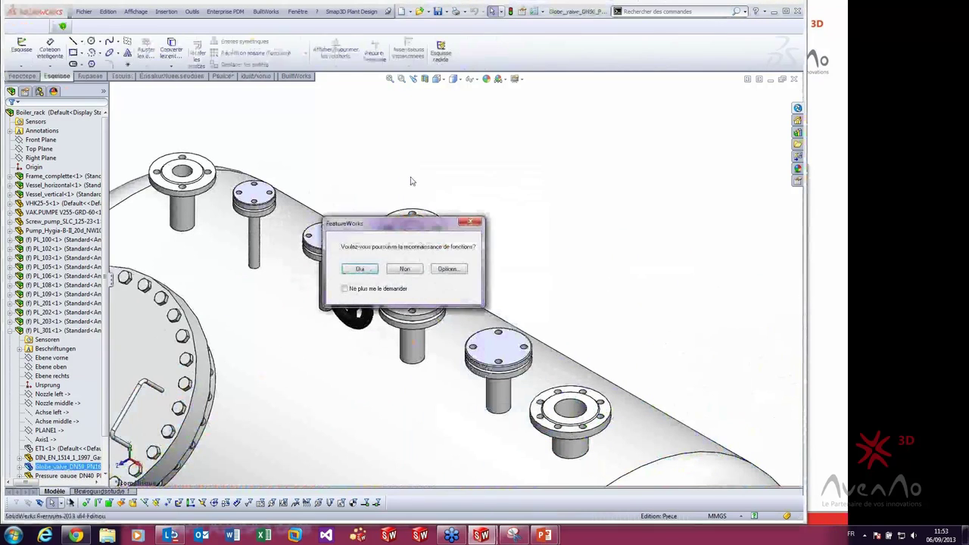
click(409, 271)
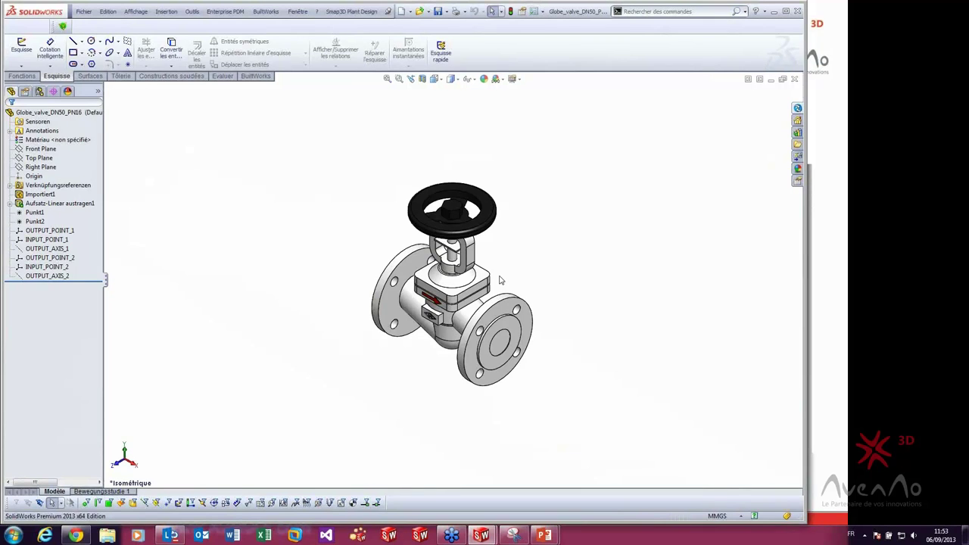
- Locate INPUT_POINT_1, OUTPUT_POINT_1, OUTPUT_POINT_2 and INPUT_POINT_2 on the valve via the tree
click(51, 240)
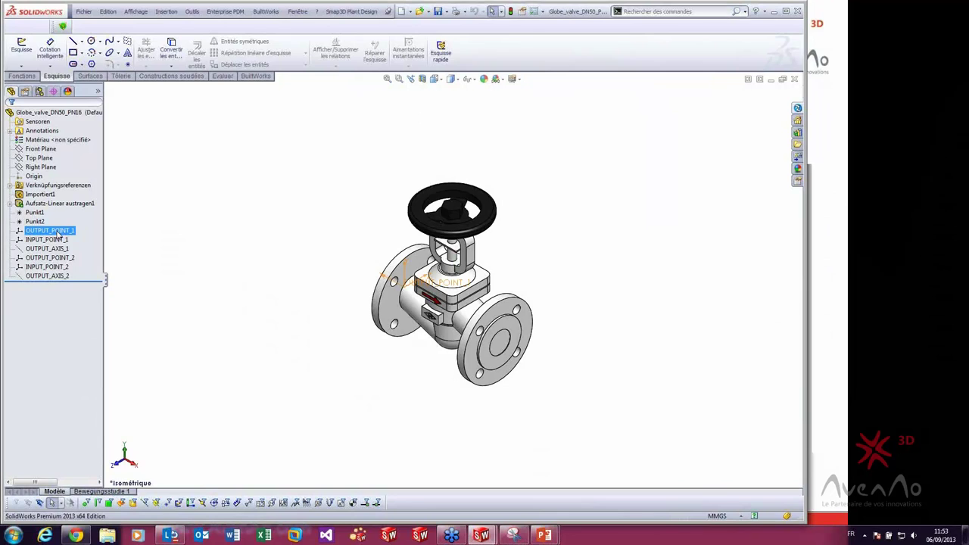
click(51, 231)
click(46, 258)
click(44, 267)
click(46, 258)
click(44, 267)
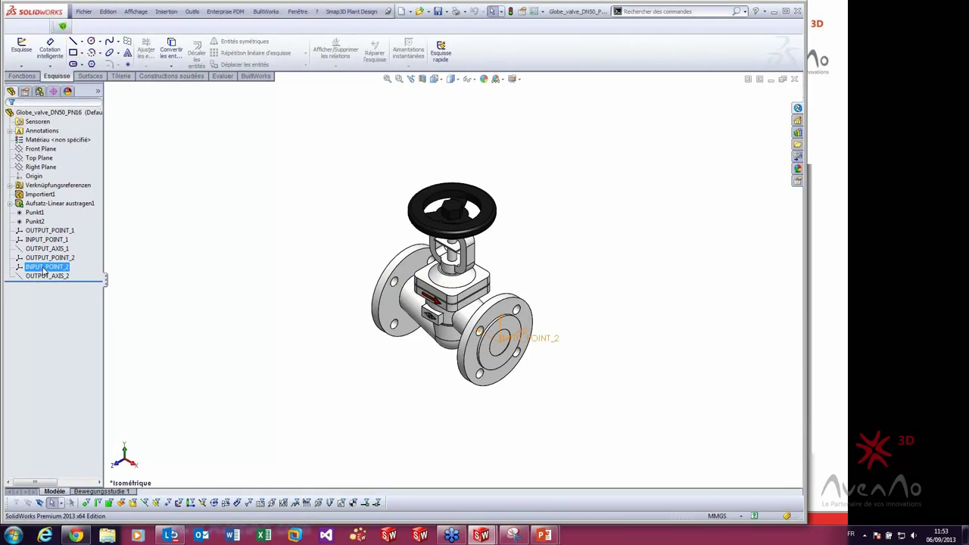
click(152, 238)
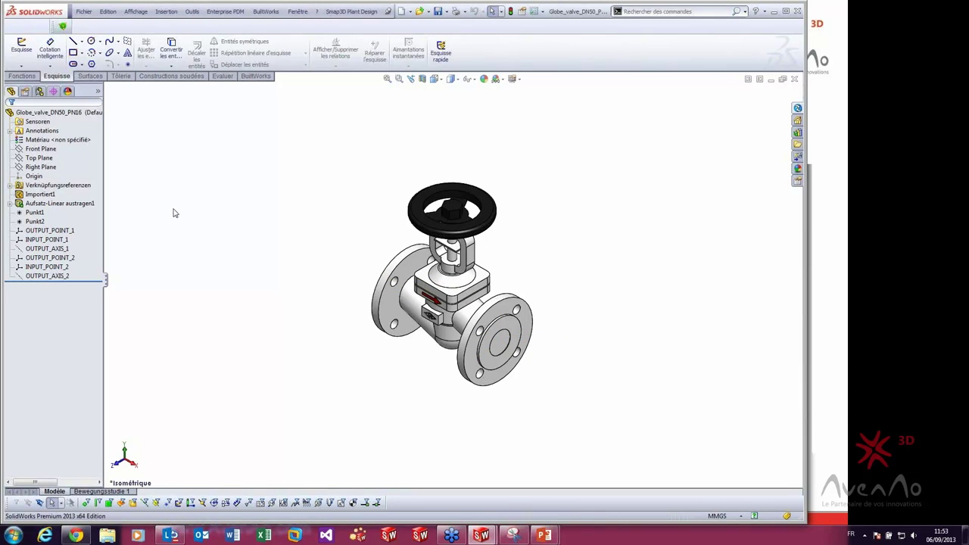
- Highlight OUTPUT_POINT_1 and orbit the valve to view its left flange and top
click(50, 230)
middle_drag(293, 266, 369, 322)
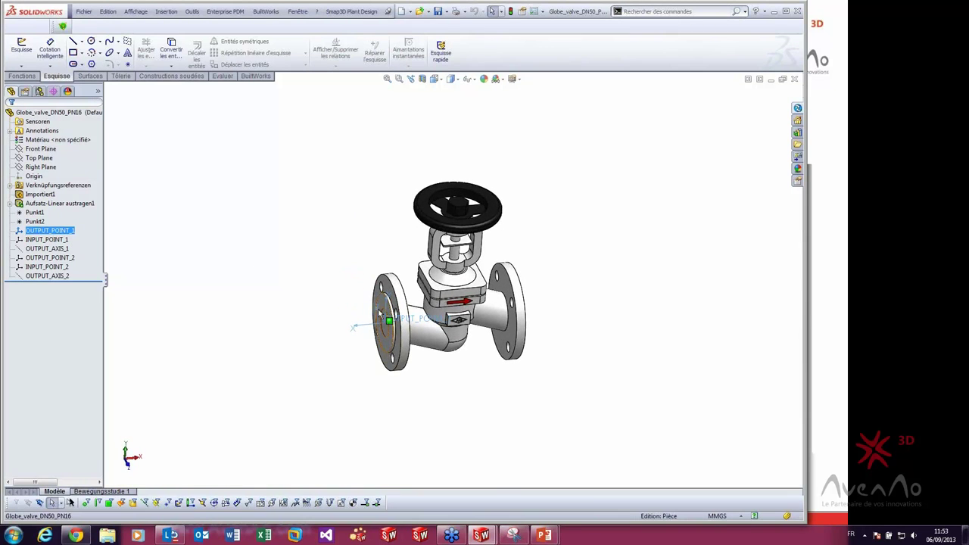
scroll(378, 321, down, 2)
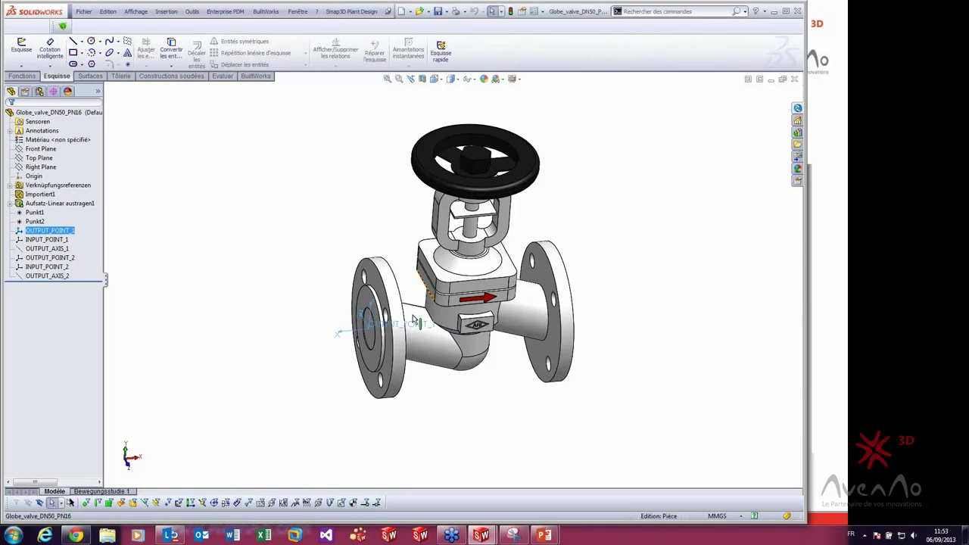
scroll(541, 396, up, 3)
mouse_move(541, 395)
middle_down()
mouse_move(474, 366)
mouse_move(469, 374)
middle_up()
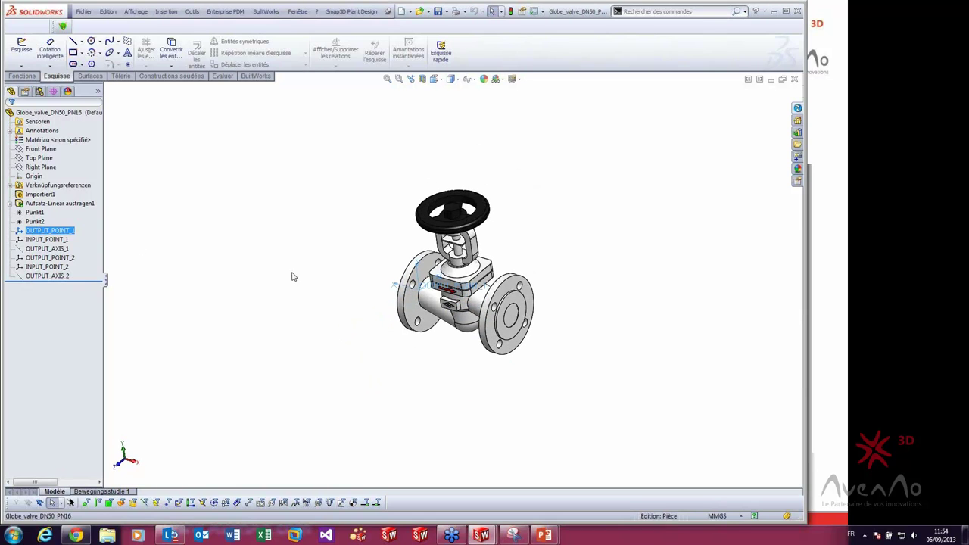
click(292, 274)
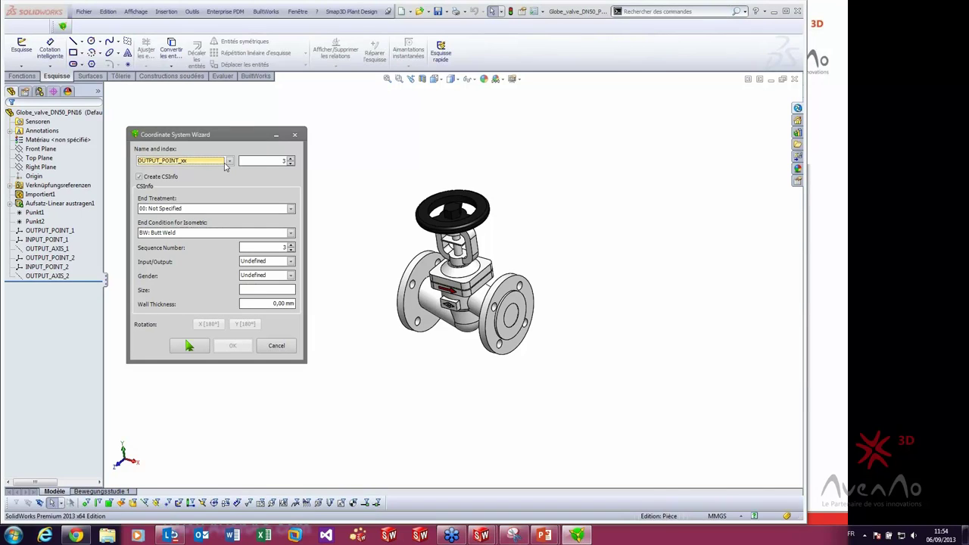
- Keep OUTPUT_POINT_xx with index 3 and enable Create CSInfo
click(227, 162)
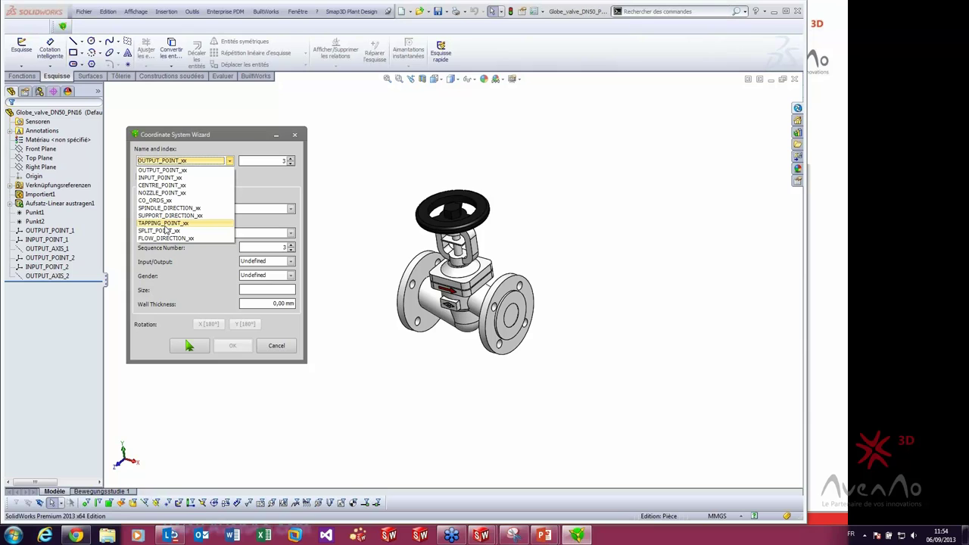
click(257, 184)
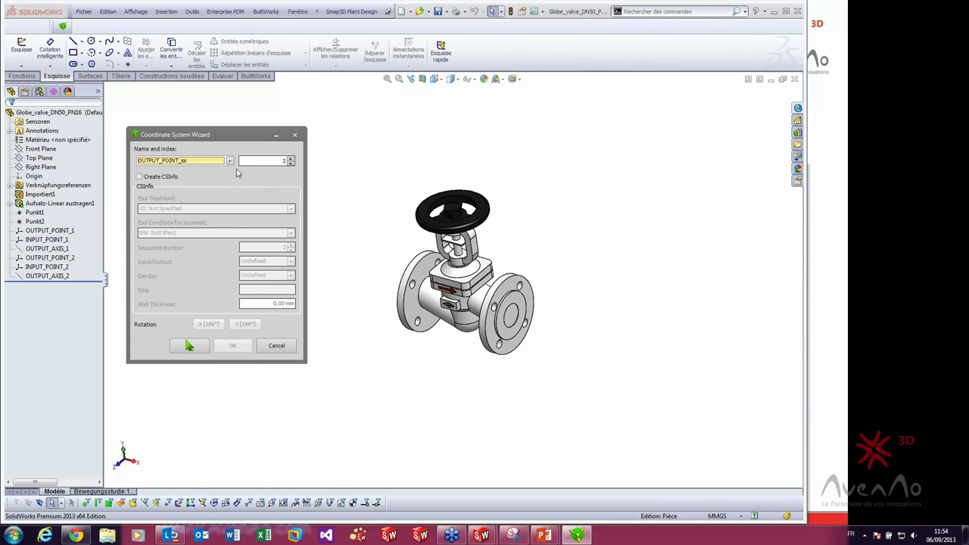
click(147, 177)
click(177, 163)
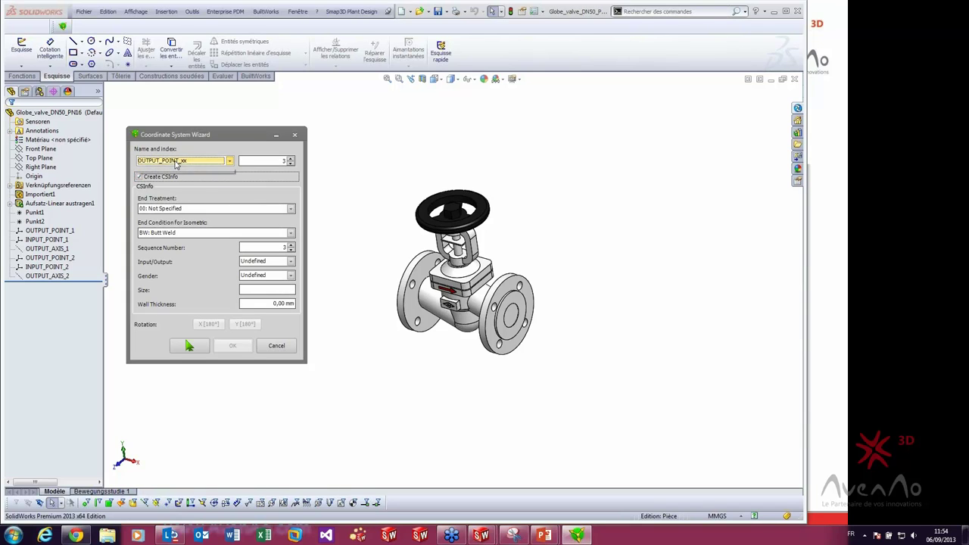
click(176, 163)
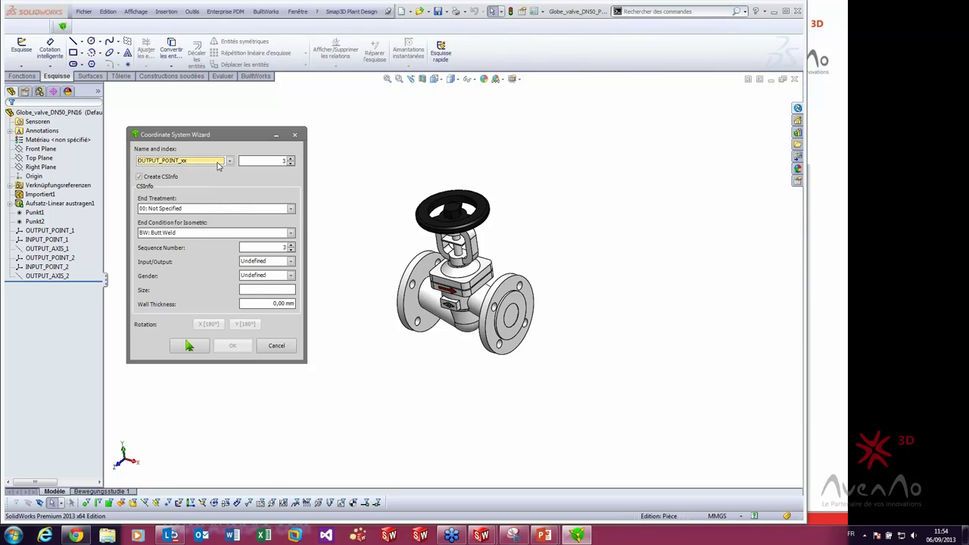
double_click(283, 162)
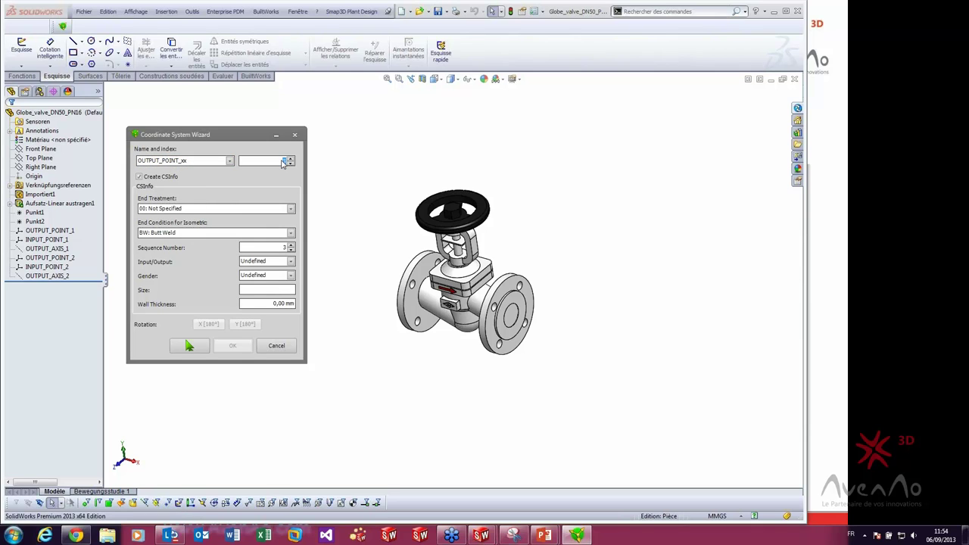
click(66, 269)
- Set the End Treatment to 04: Flanged
click(179, 212)
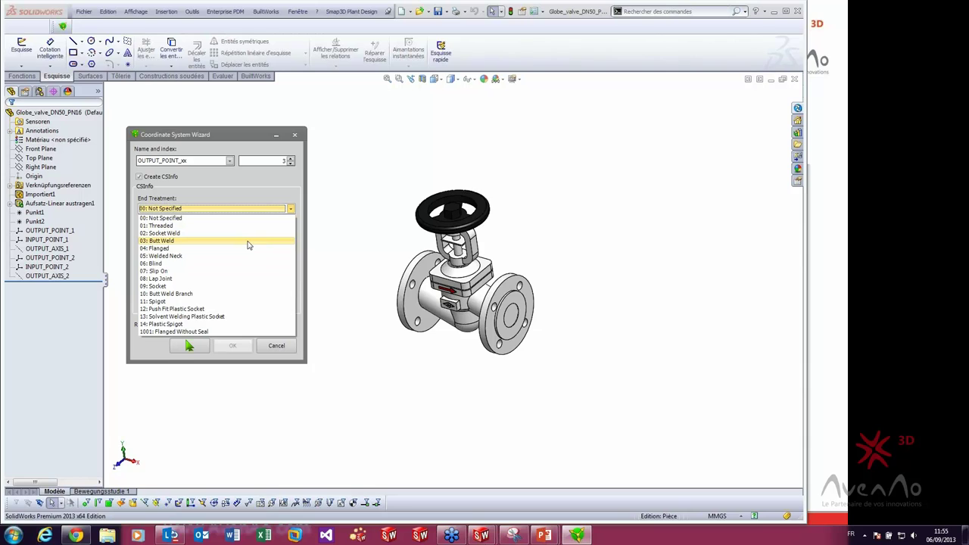
click(174, 249)
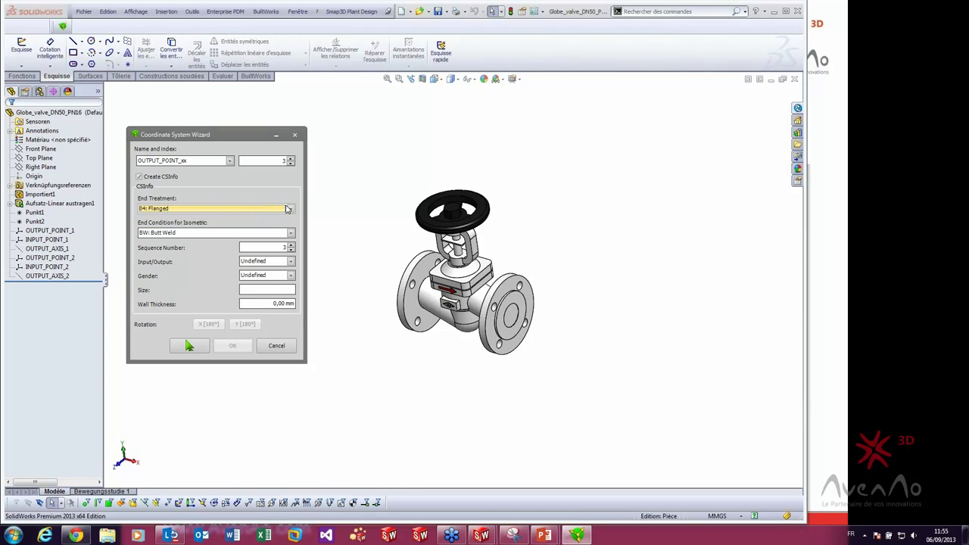
click(291, 209)
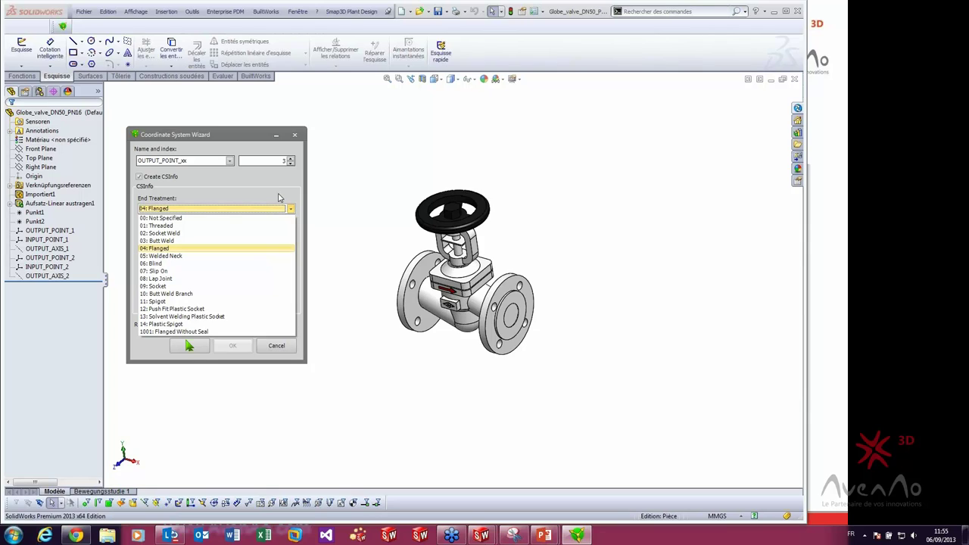
click(278, 198)
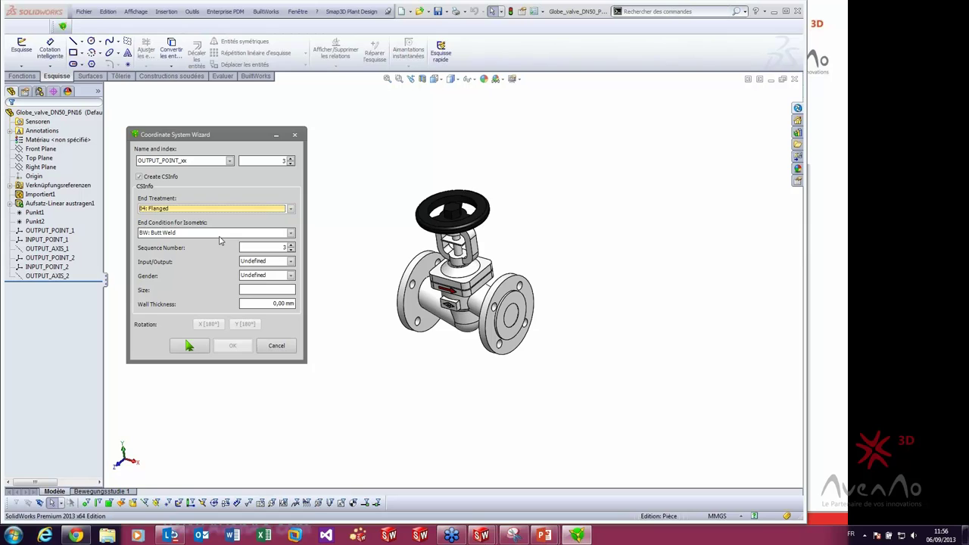
- Change End Condition for Isometric from BW: Butt Weld to FL: Flanged
click(219, 236)
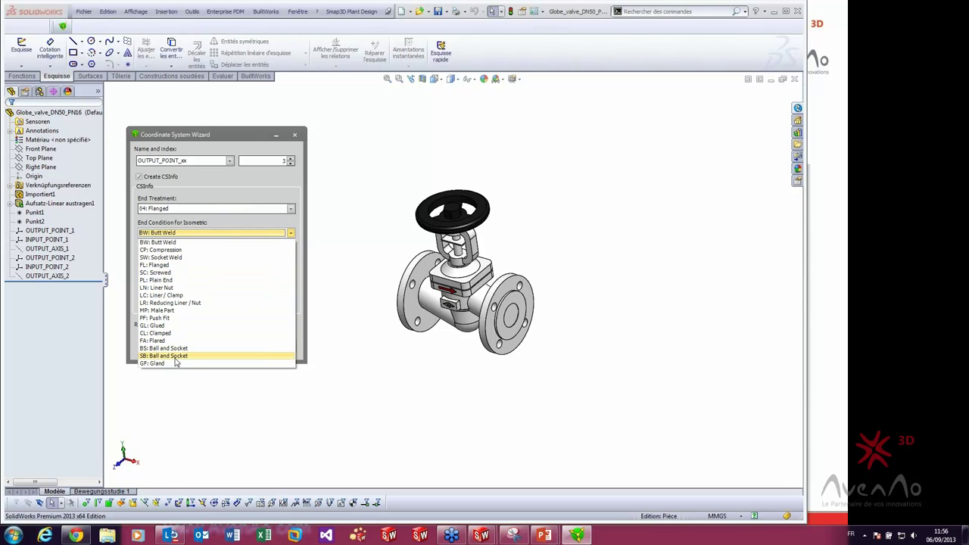
click(213, 203)
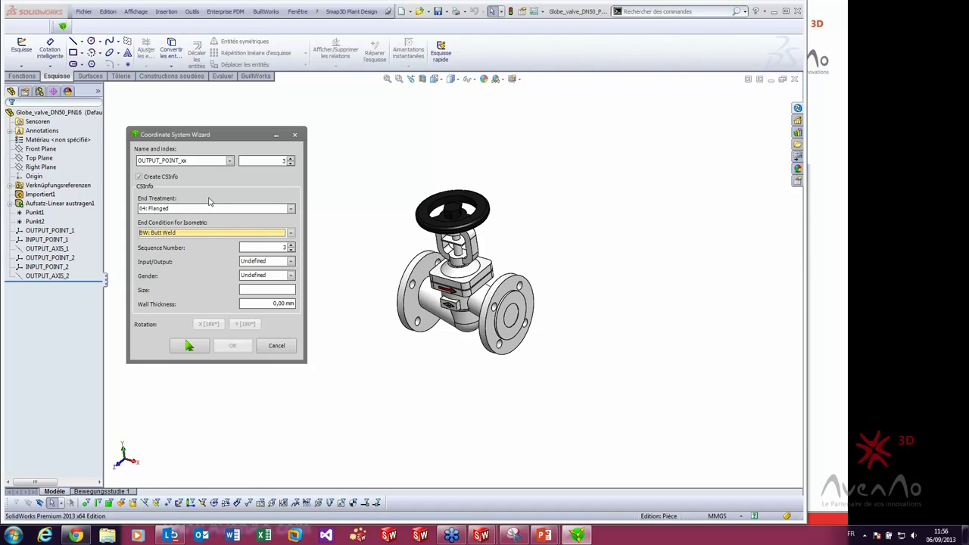
click(180, 233)
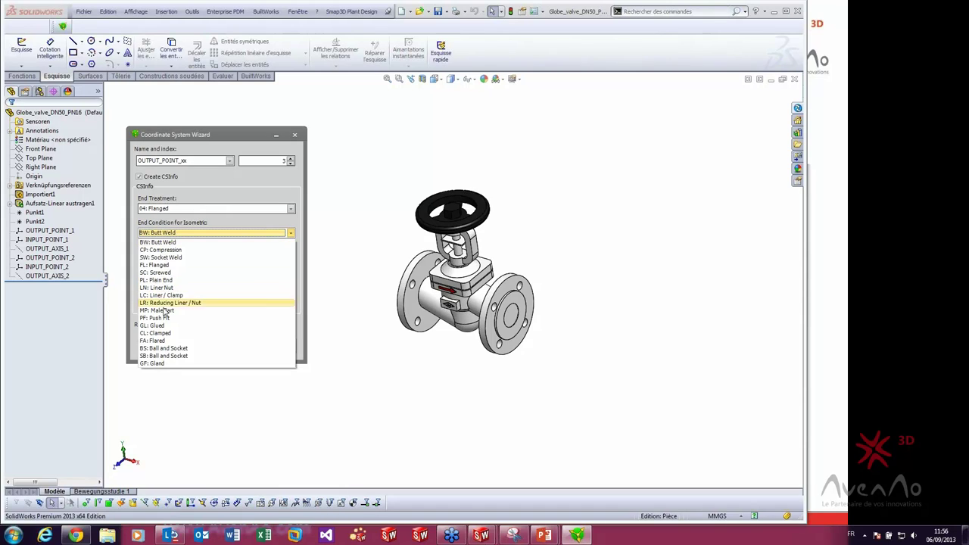
click(165, 265)
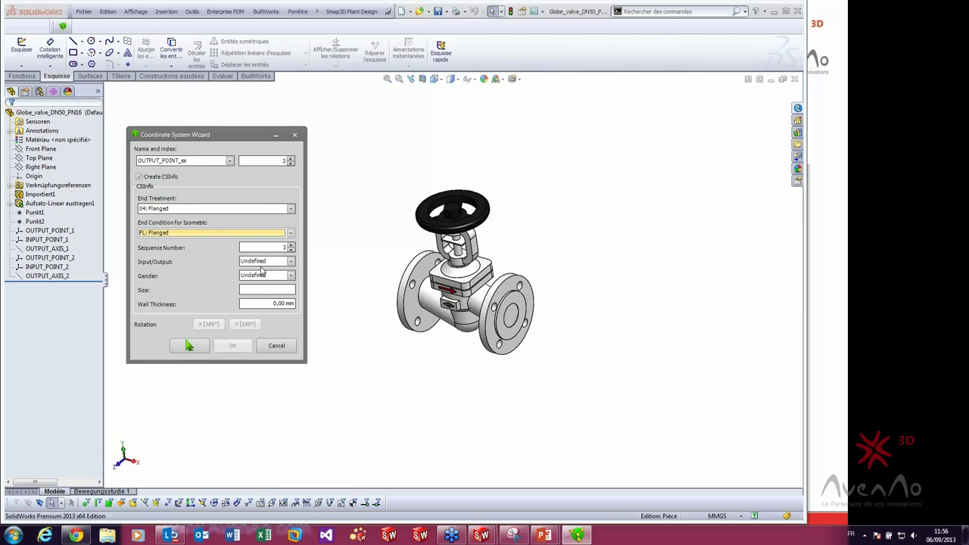
click(274, 291)
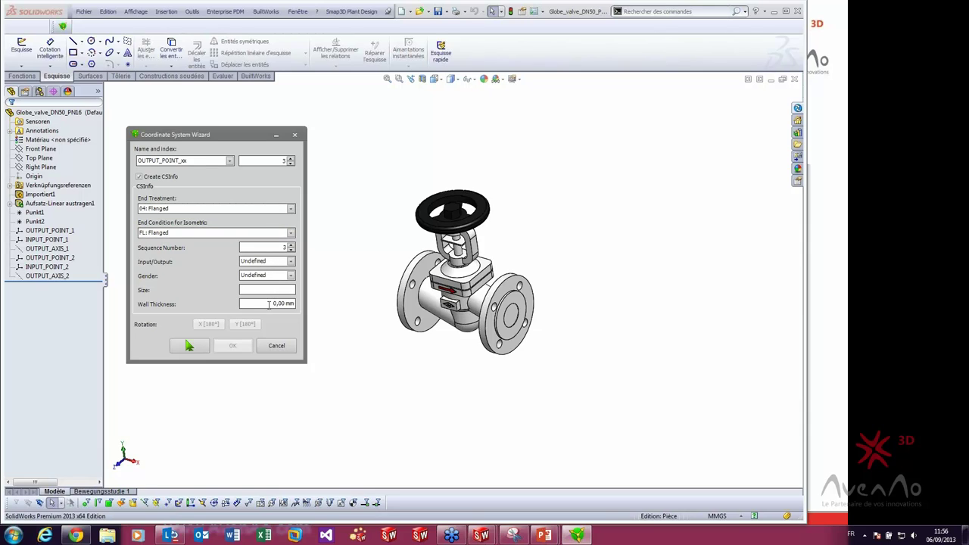
click(271, 304)
click(260, 289)
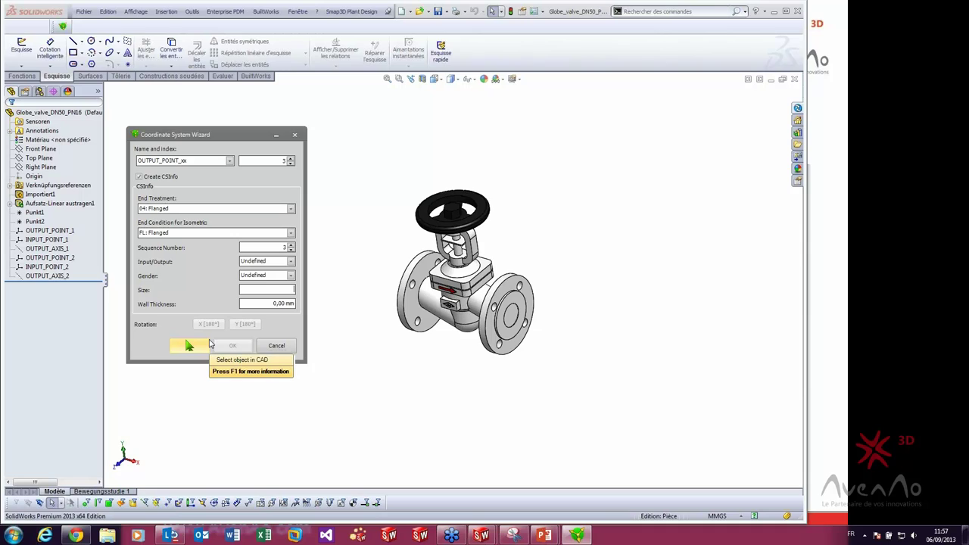
click(840, 140)
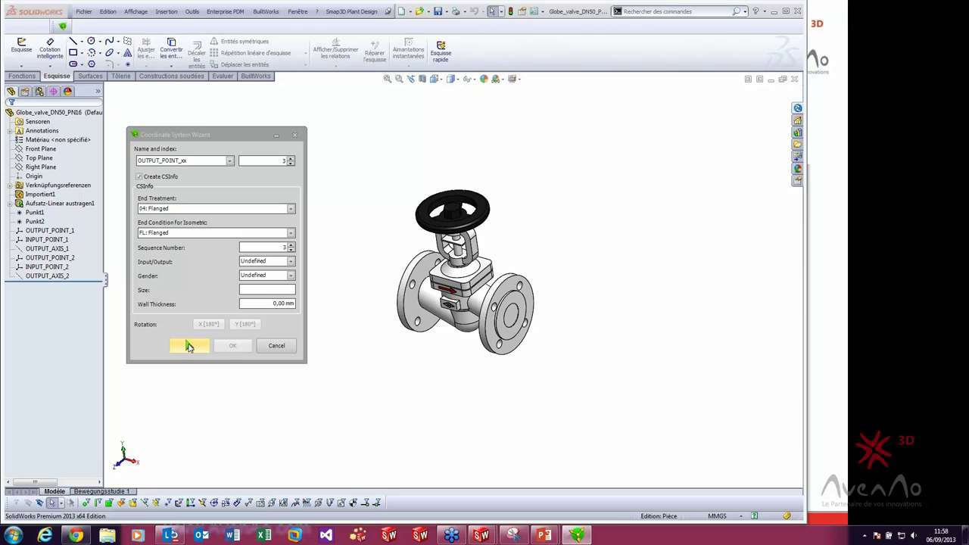
- Pick the flange circle as position, try INPUT_POINT_xx, then cancel the Coordinate System Wizard
click(187, 347)
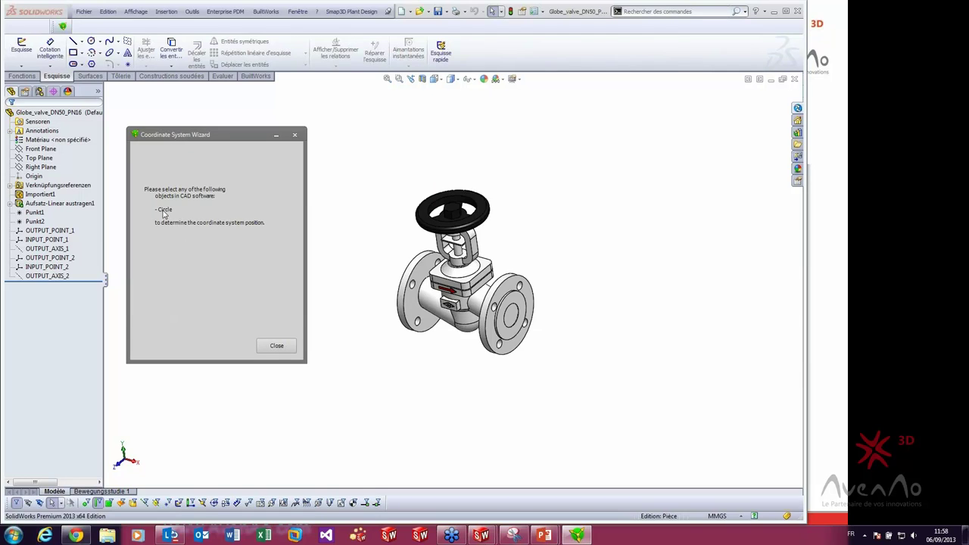
click(512, 301)
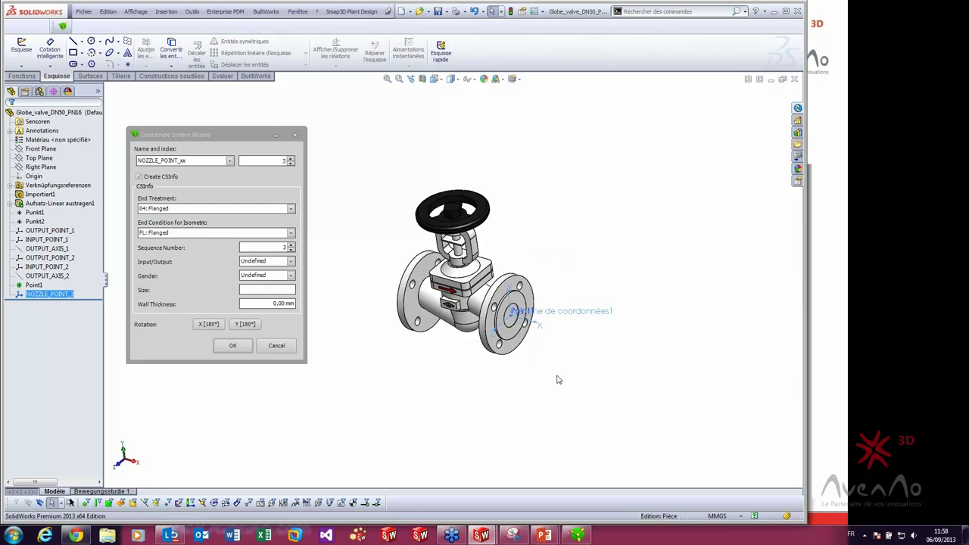
mouse_move(557, 380)
middle_down()
mouse_move(575, 340)
mouse_move(489, 310)
mouse_move(554, 338)
mouse_move(540, 376)
mouse_move(553, 392)
mouse_move(562, 371)
mouse_move(573, 401)
middle_up()
scroll(553, 392, up, 2)
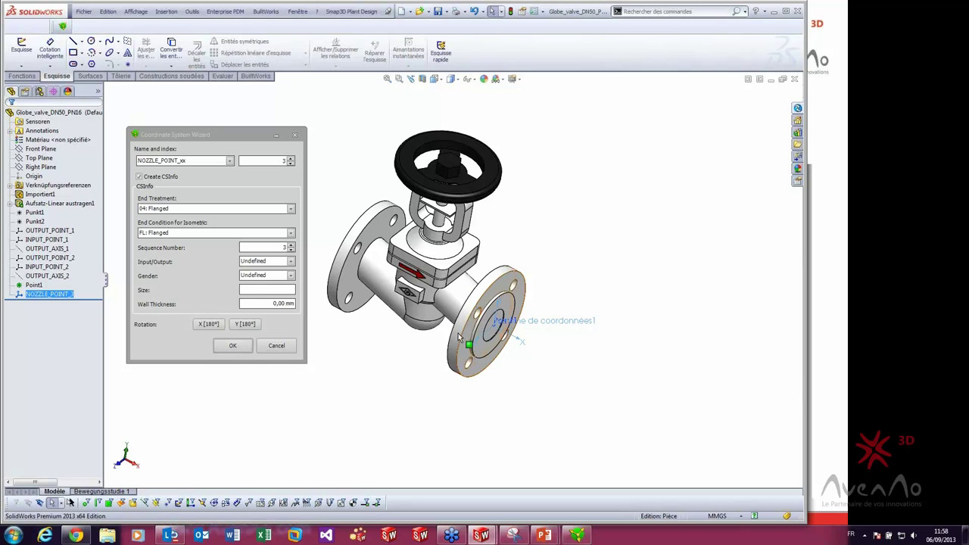
click(230, 161)
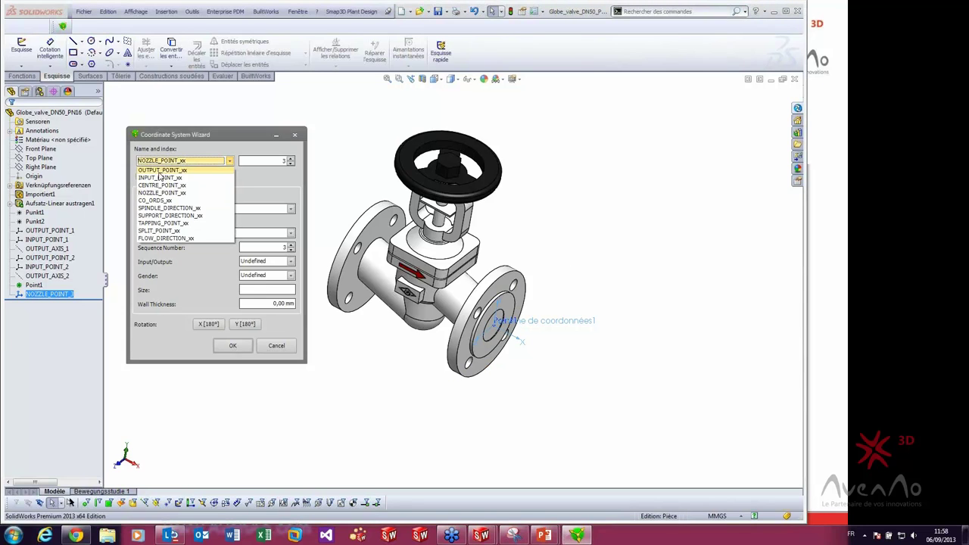
click(160, 173)
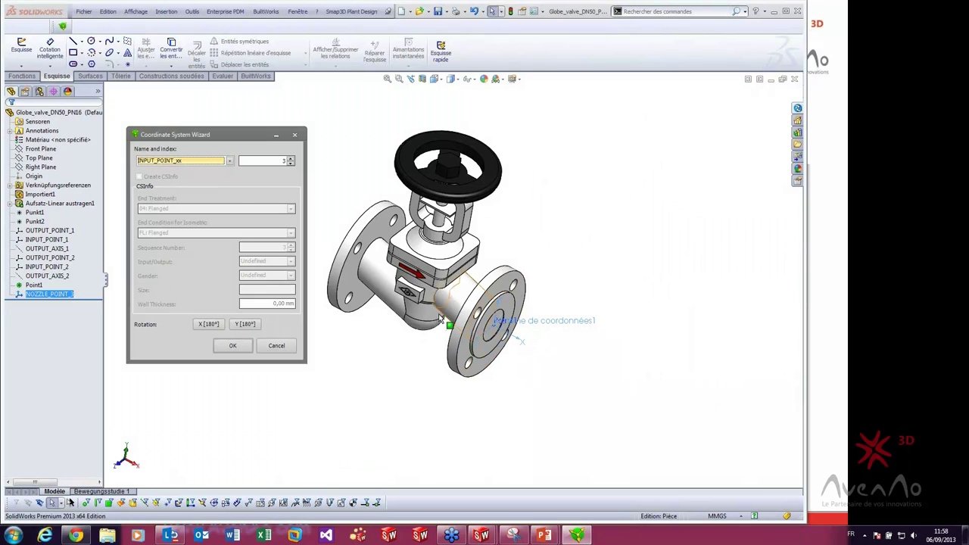
click(277, 346)
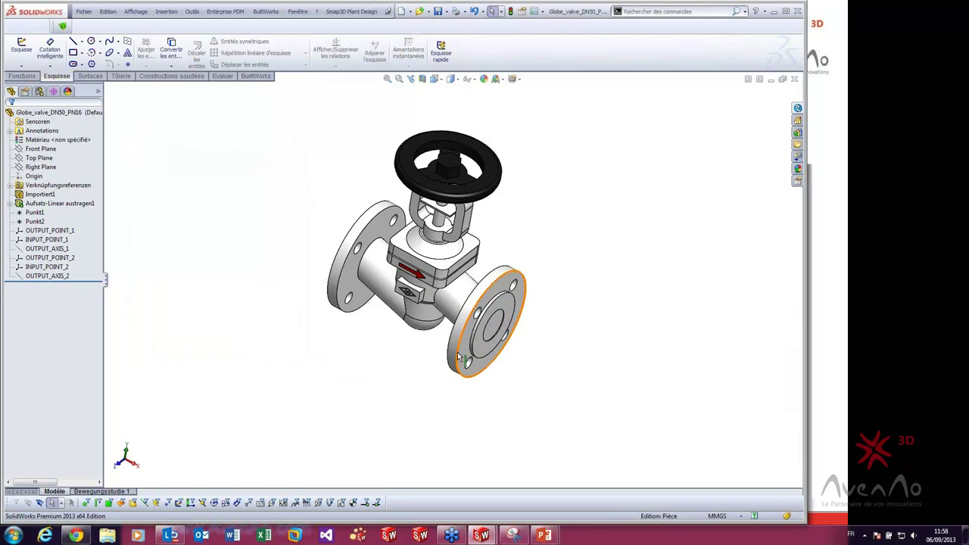
- Preview OUTPUT_AXIS_1, Punkt1 and OUTPUT_AXIS_2 on the valve, then clear the selection
middle_drag(341, 366, 240, 281)
click(47, 248)
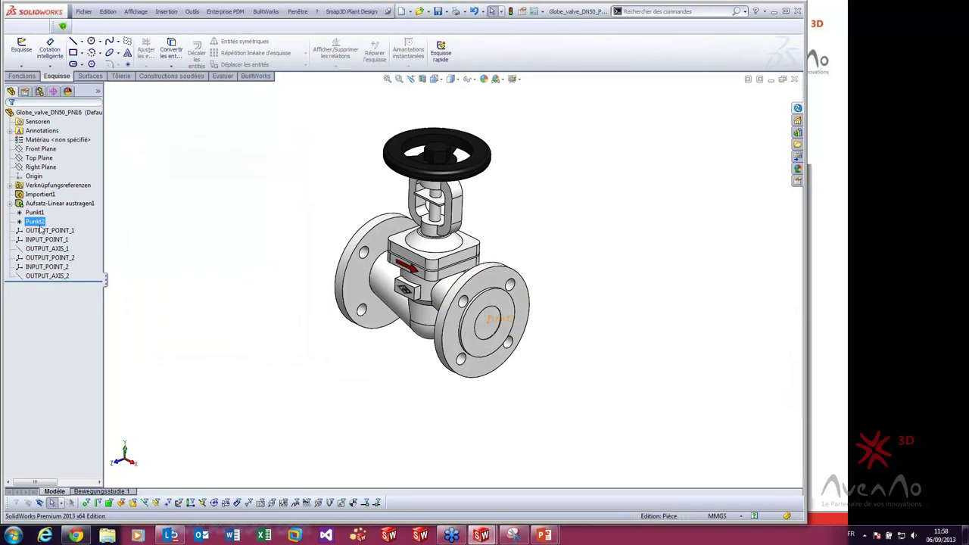
click(37, 214)
click(40, 278)
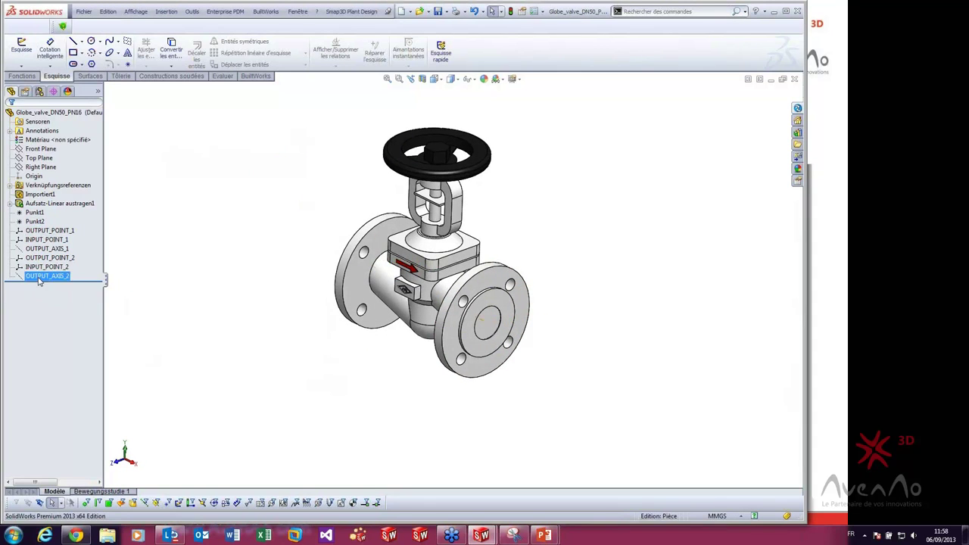
key(Escape)
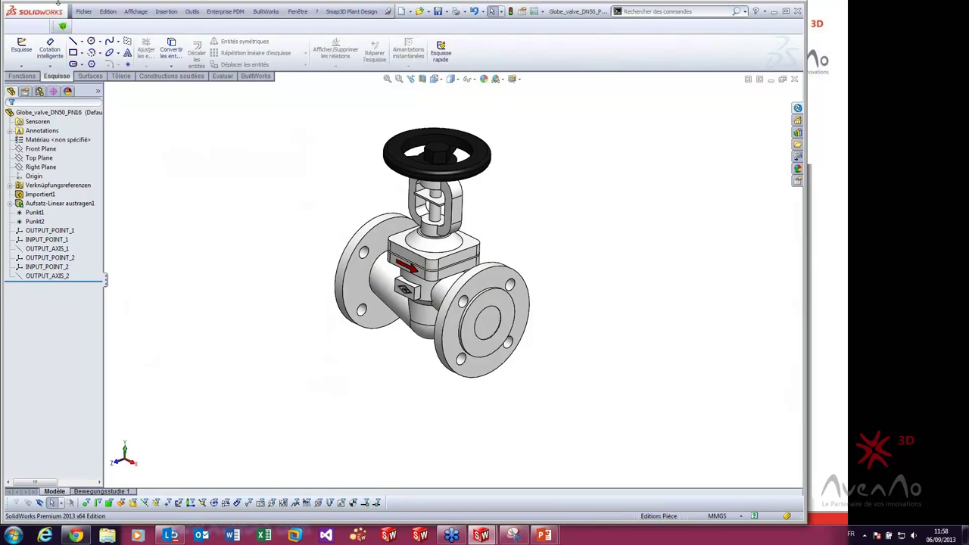
- Review the OUTPUT_POINT_1 and OUTPUT_POINT_2 CSInfo custom properties, then close the valve part
click(86, 12)
click(114, 235)
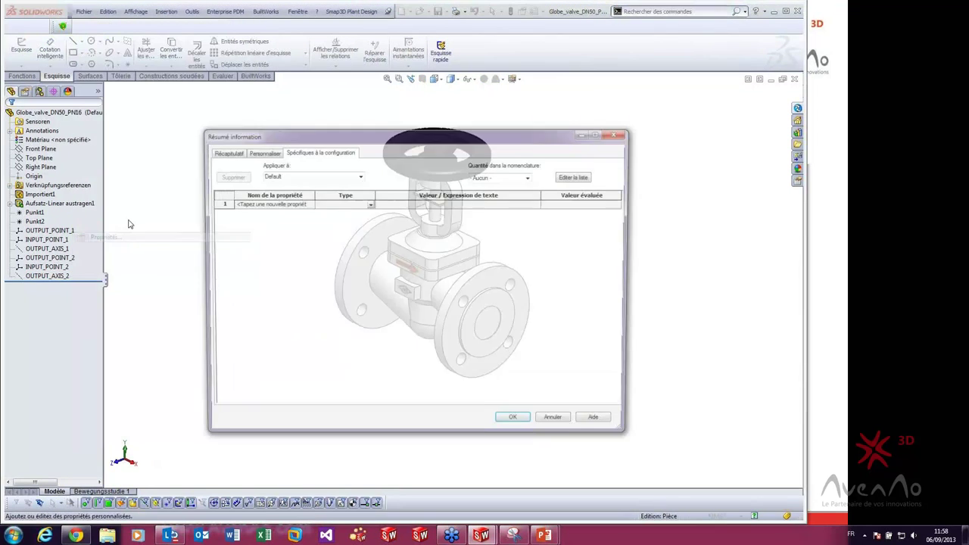
click(261, 151)
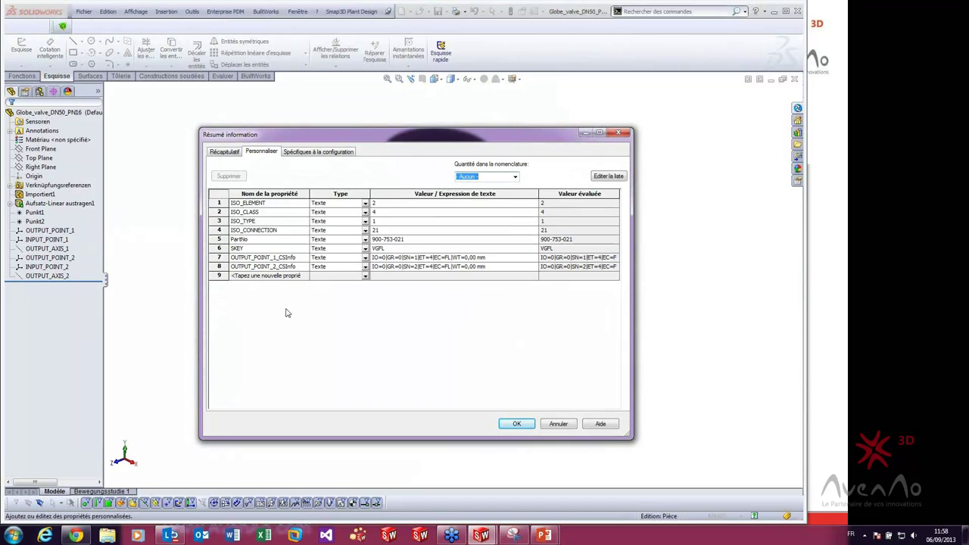
click(219, 257)
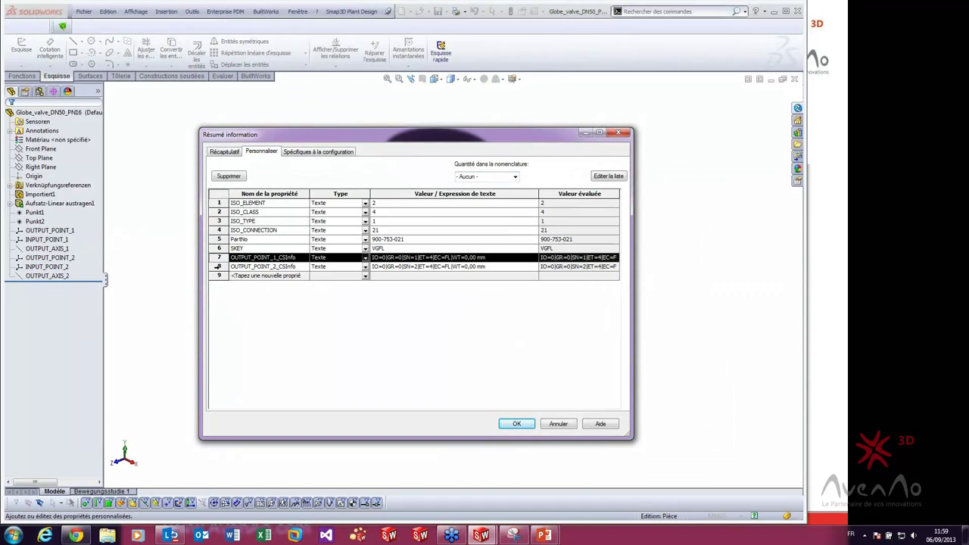
click(218, 267)
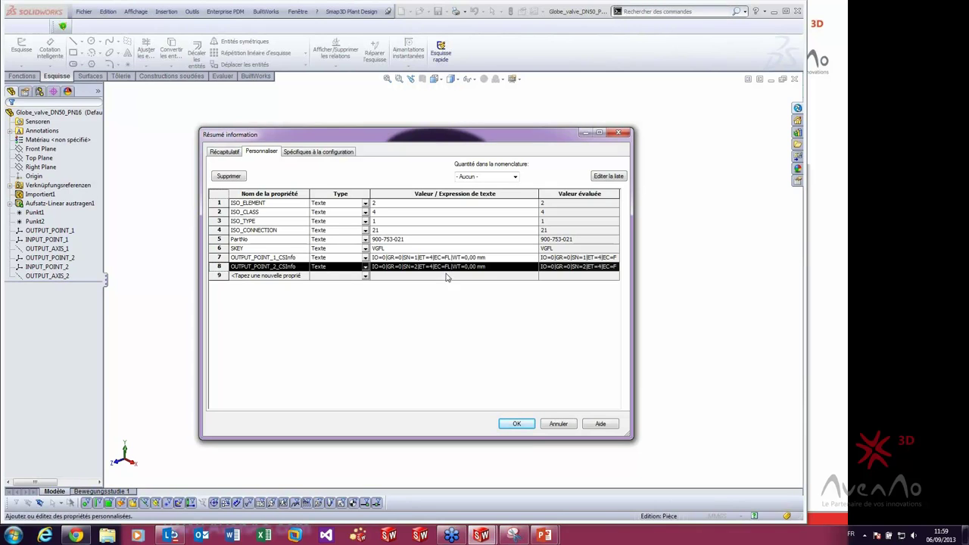
click(522, 428)
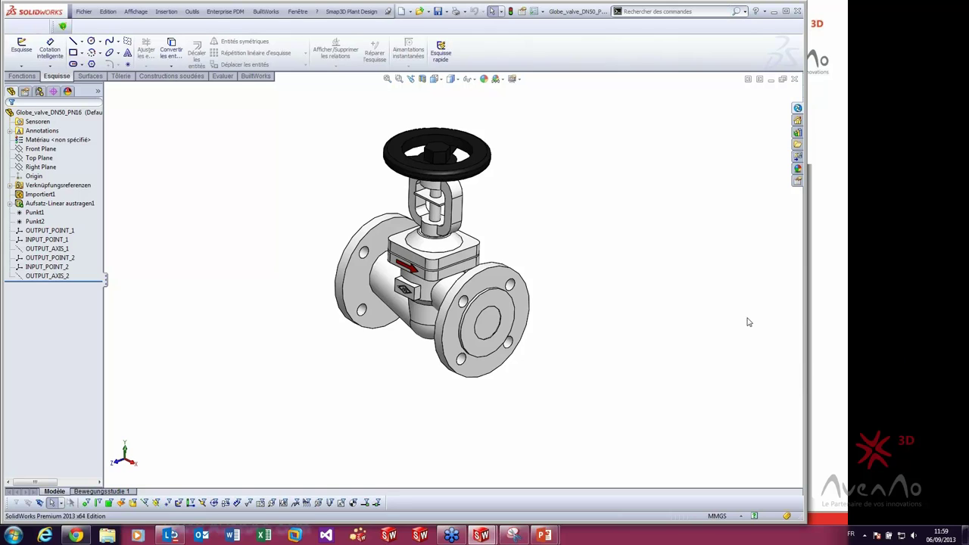
click(796, 79)
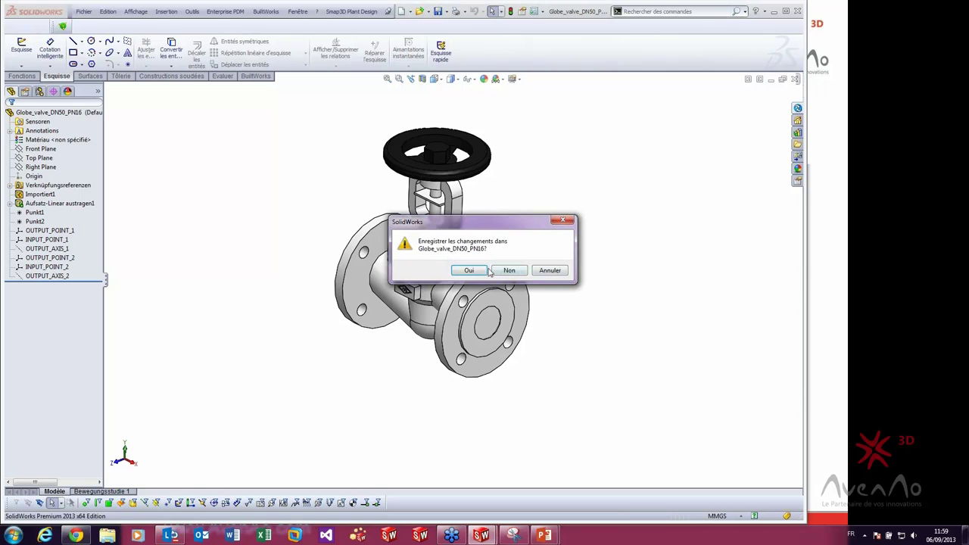
- Answer the save and rebuild prompts, view Boiler_rack isometrically and select the horizontal vessel
click(476, 270)
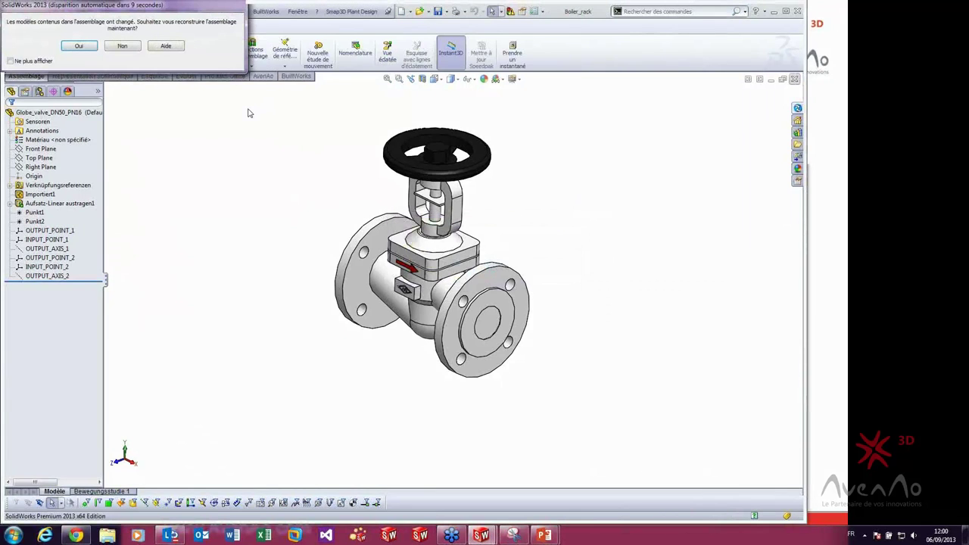
click(82, 46)
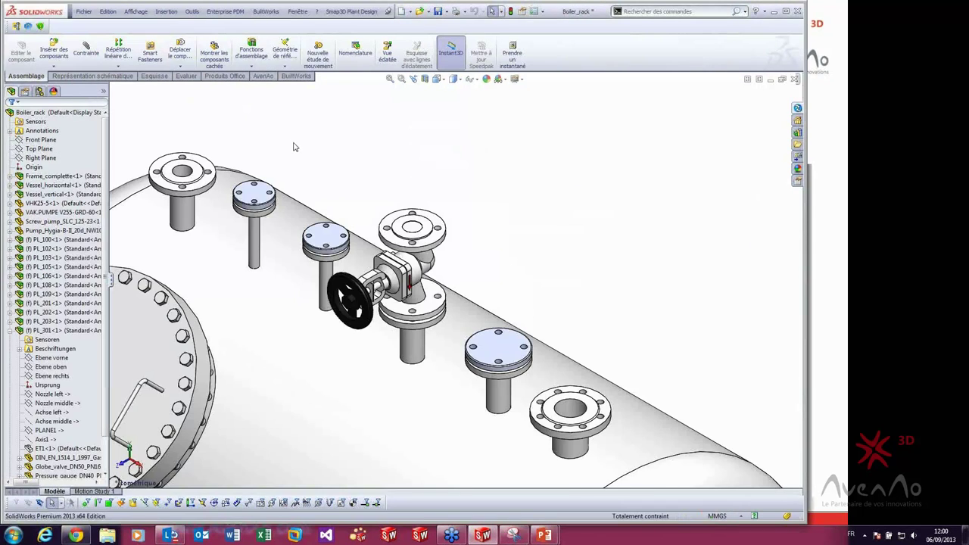
key(ctrl+7)
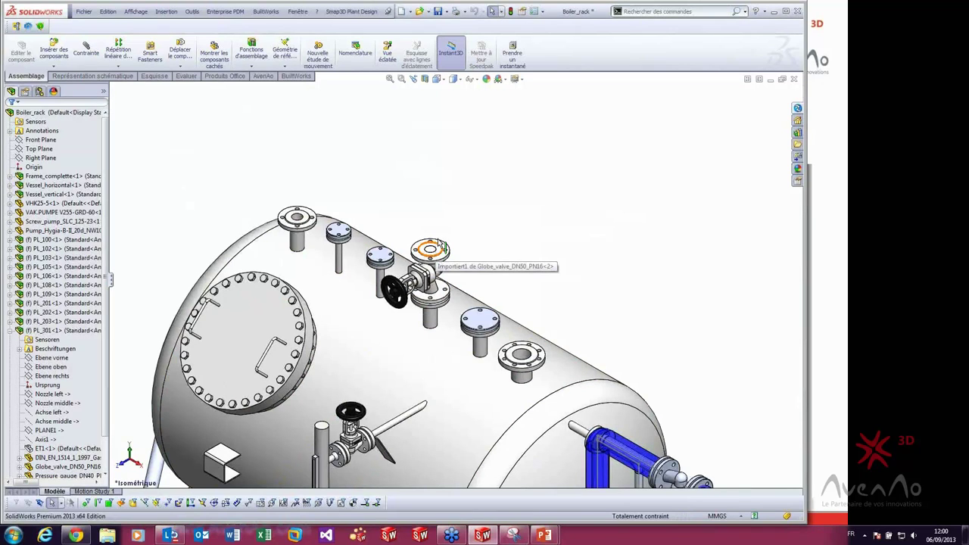
click(425, 257)
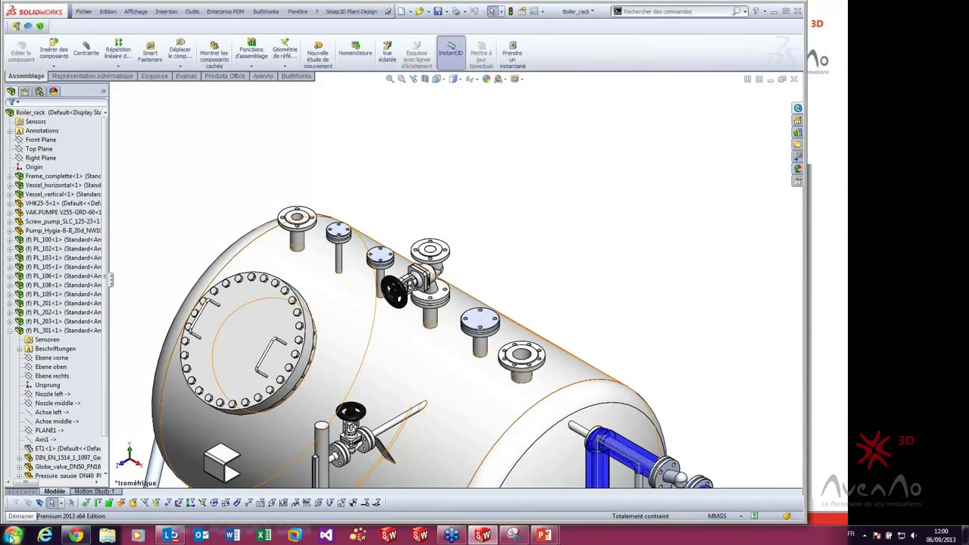
- Launch the SMAP3D Database Administrator and centre its window over the assembly
click(12, 537)
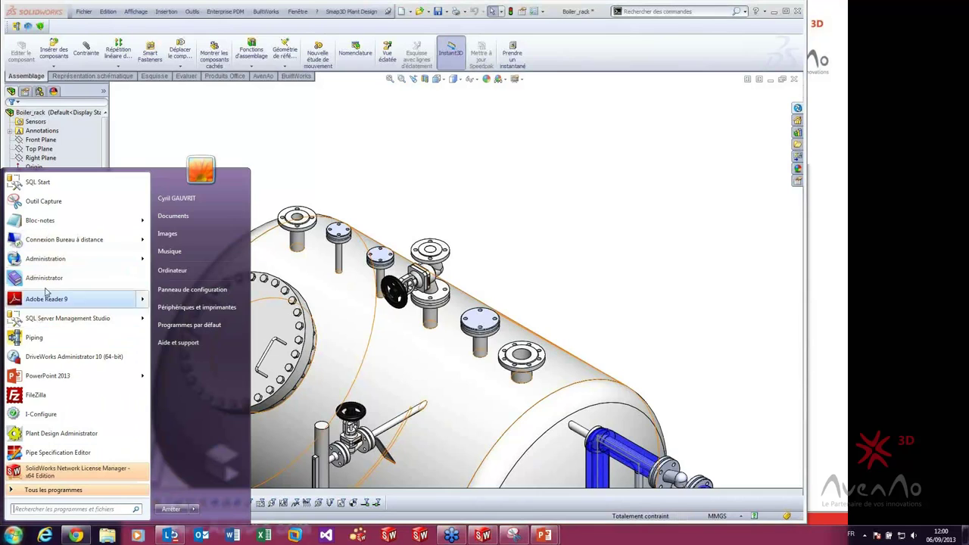
key(Escape)
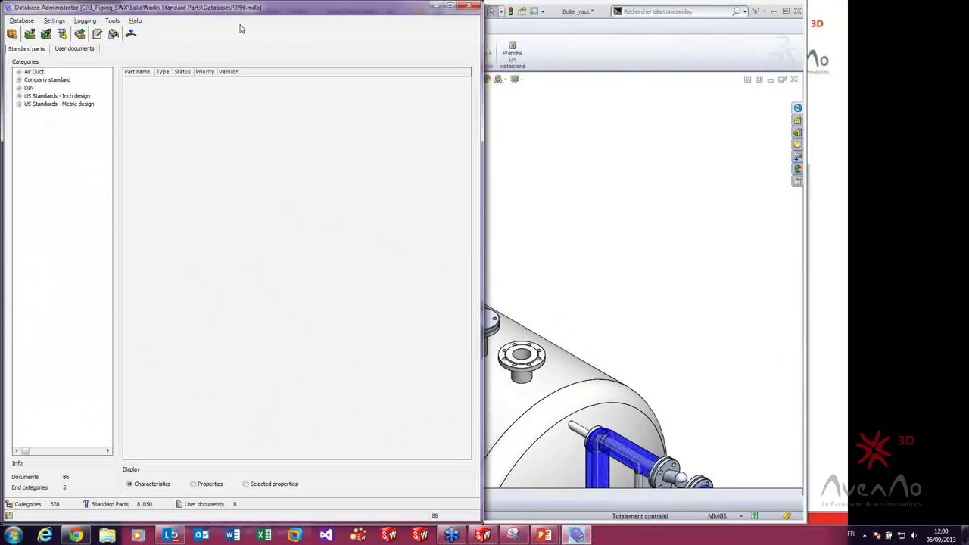
mouse_move(247, 11)
mouse_down()
mouse_move(402, 34)
mouse_move(398, 138)
mouse_move(377, 67)
mouse_up()
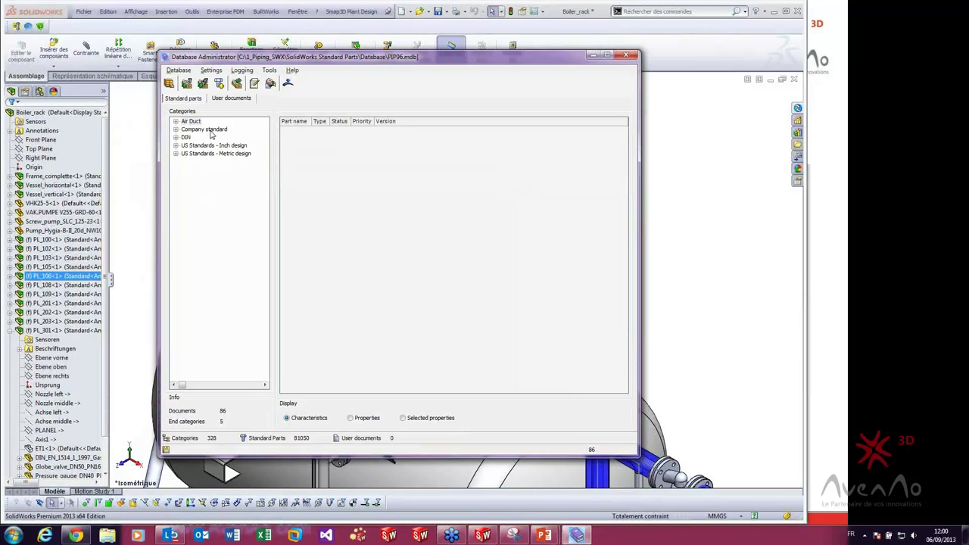
- Browse the DIN subcategories, then the US Standards Inch and Metric design categories
double_click(182, 138)
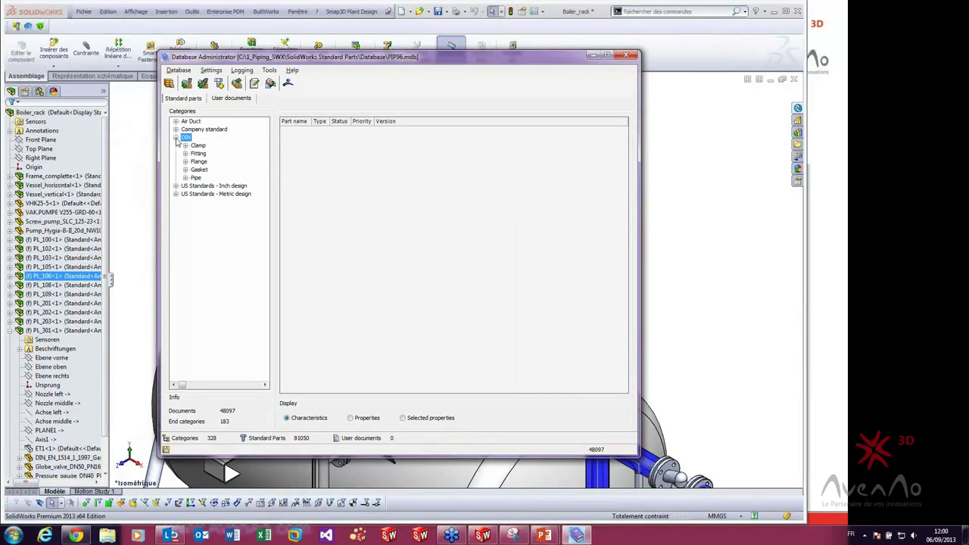
click(185, 162)
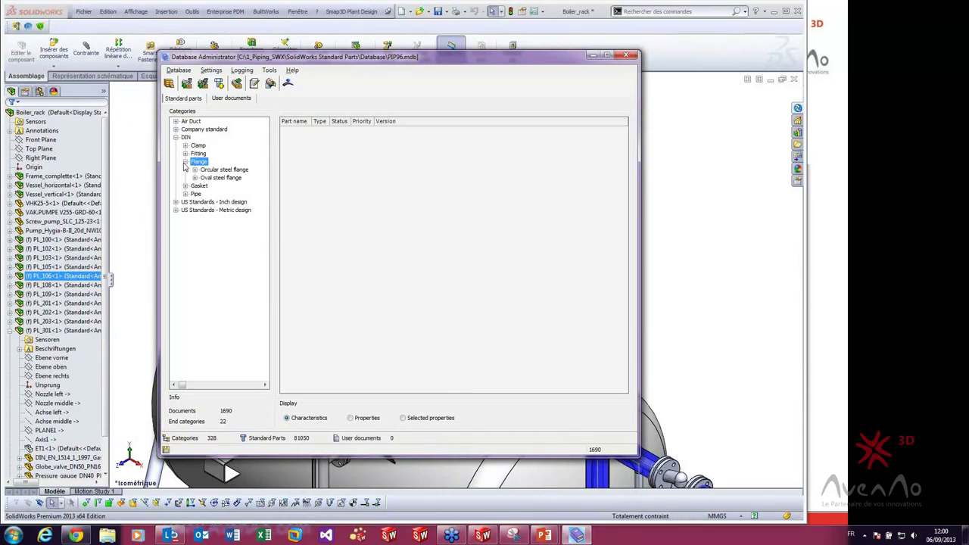
click(186, 186)
click(185, 202)
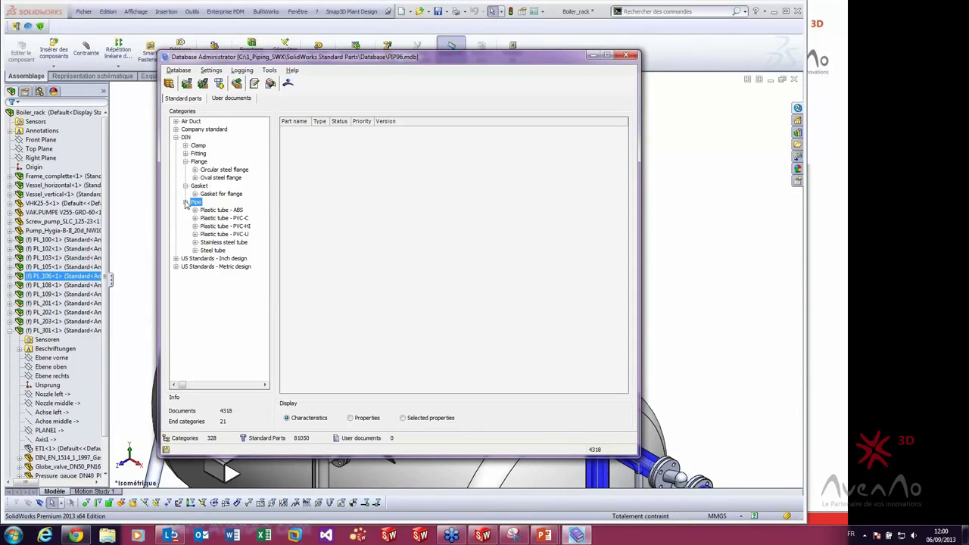
click(185, 154)
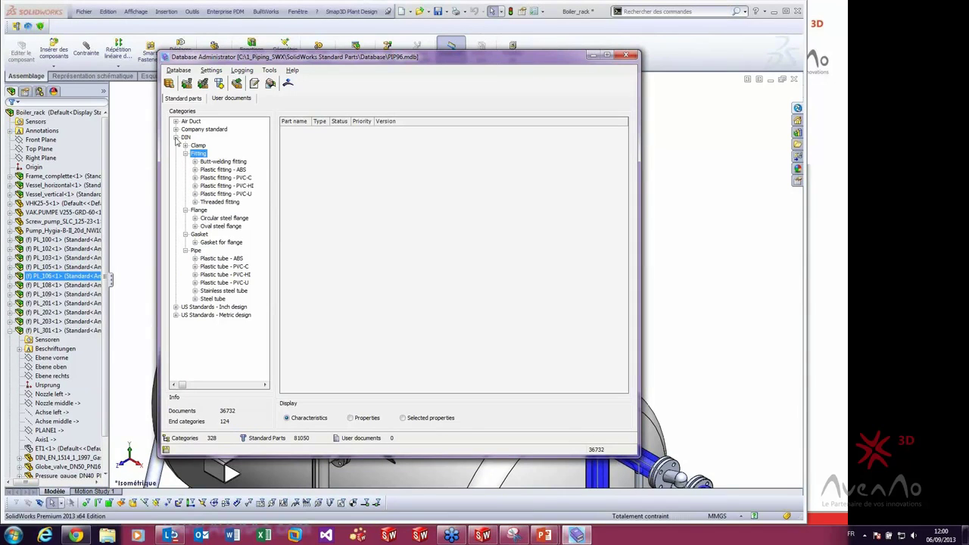
click(176, 138)
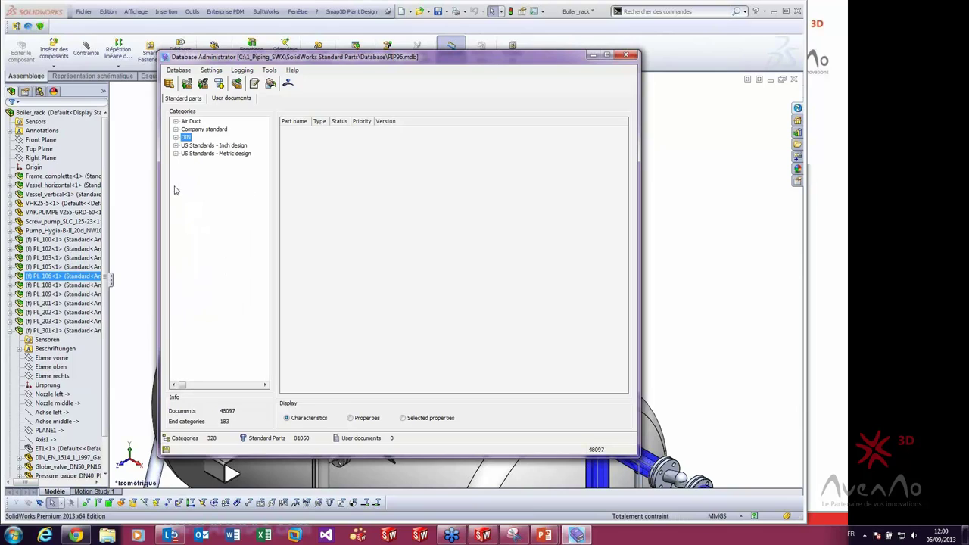
click(175, 146)
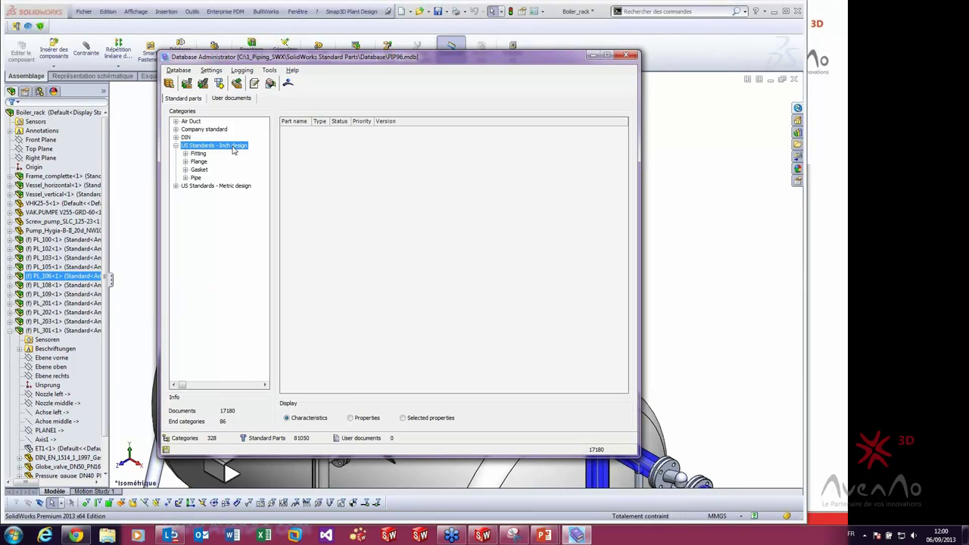
click(176, 145)
click(176, 154)
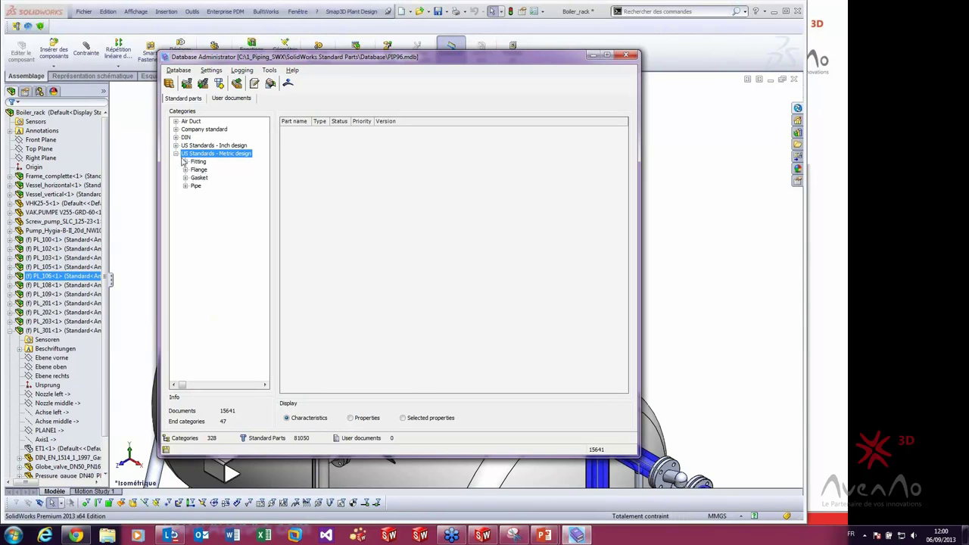
click(177, 155)
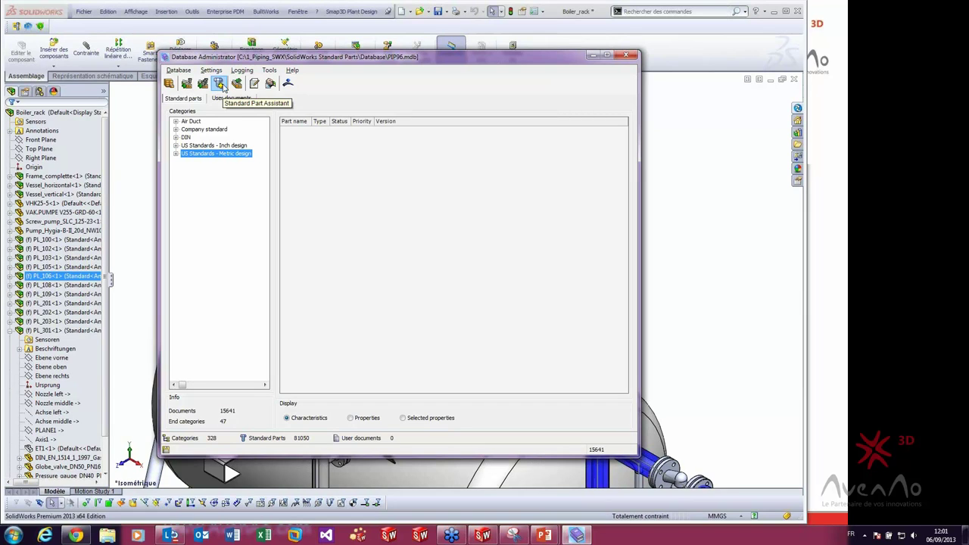
- Start the manual-entry standard-part wizard and queue VANNE_PAPILLON_DN100_PN16.SLDPRT from the desktop
click(218, 84)
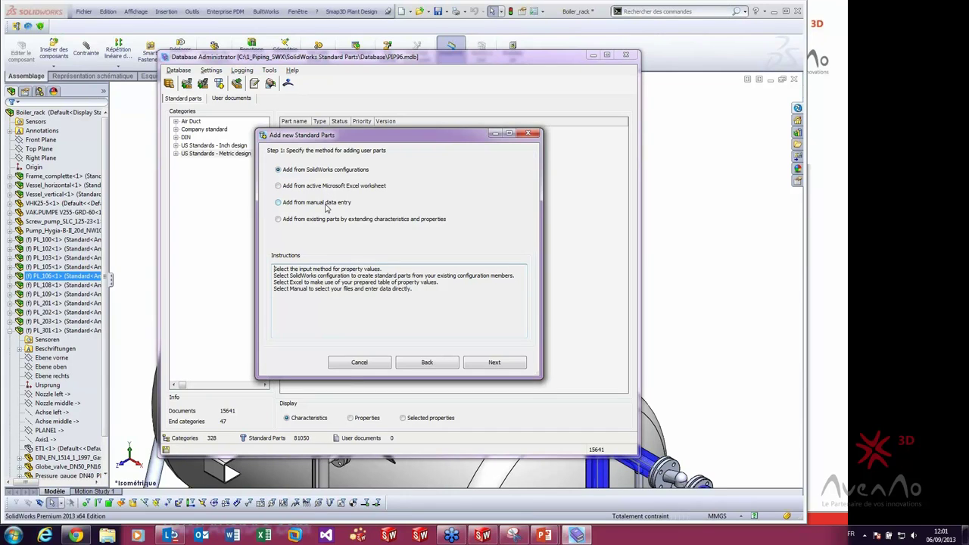
click(312, 206)
click(490, 366)
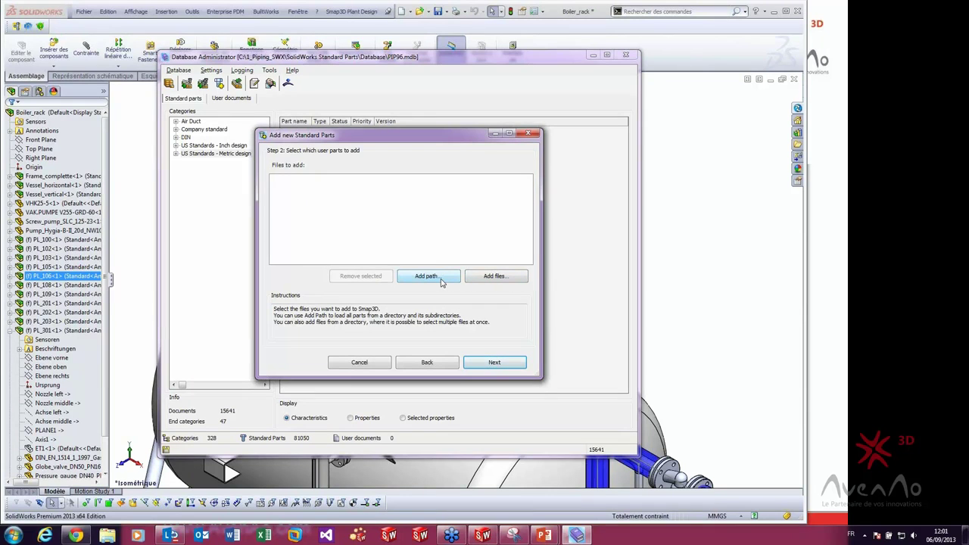
click(496, 280)
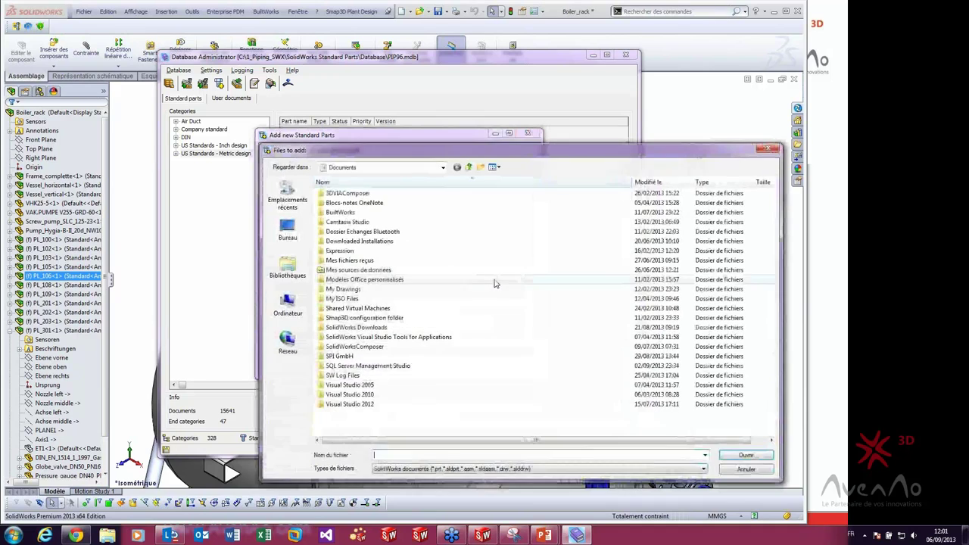
click(288, 227)
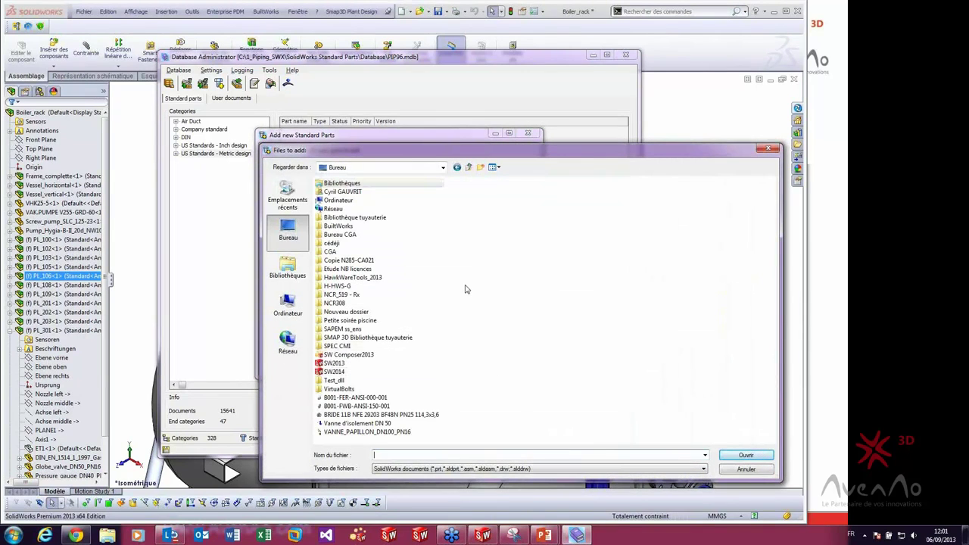
double_click(363, 433)
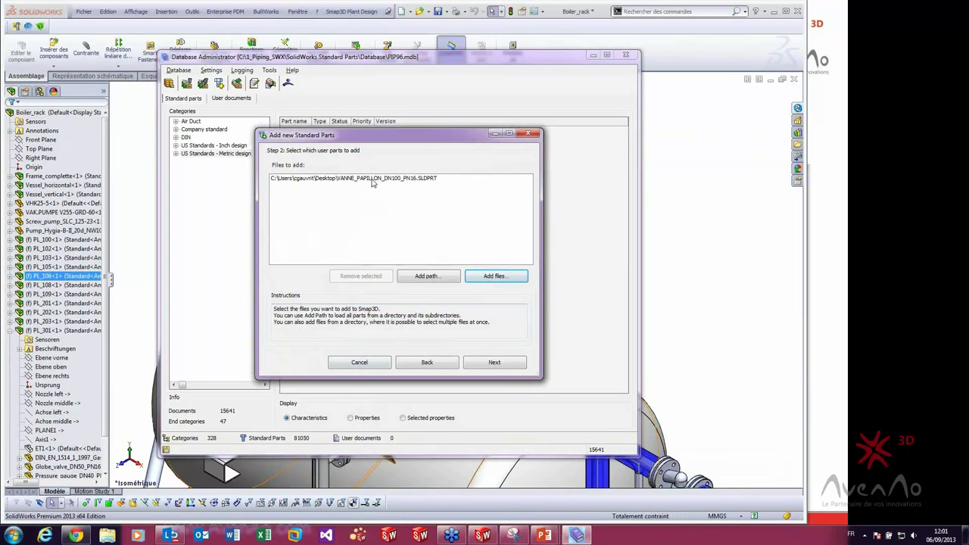
click(482, 368)
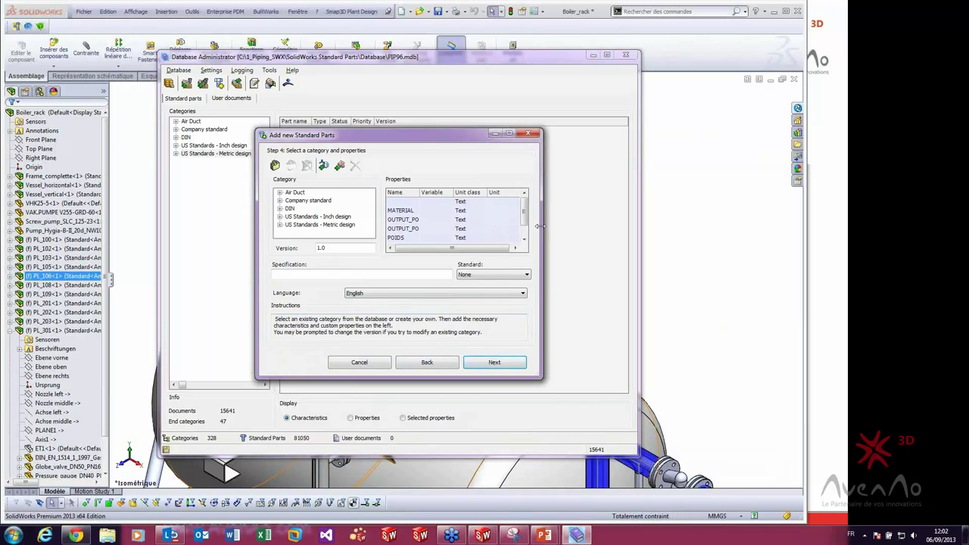
- Enlarge the wizard and add a new top-level category named CGA
drag(536, 226, 702, 227)
drag(567, 378, 554, 451)
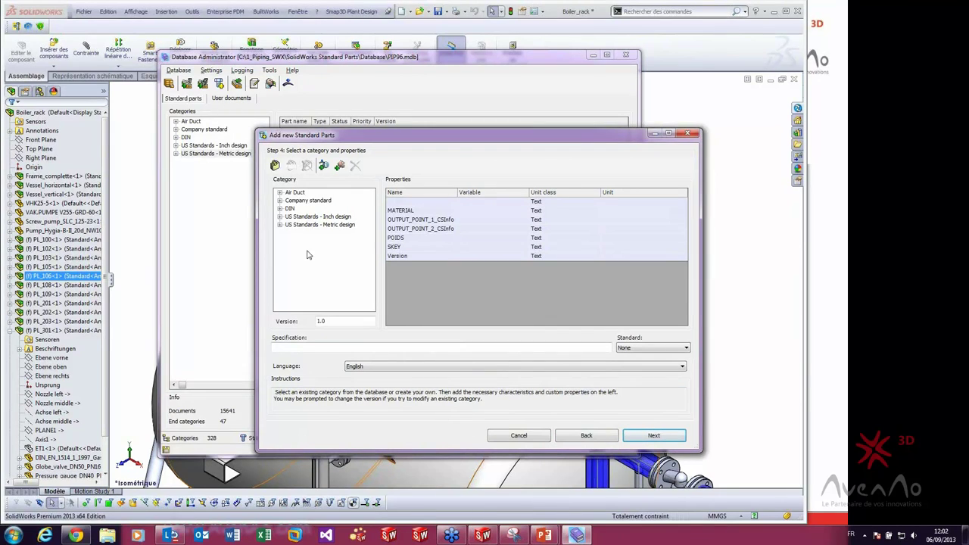
right_click(298, 254)
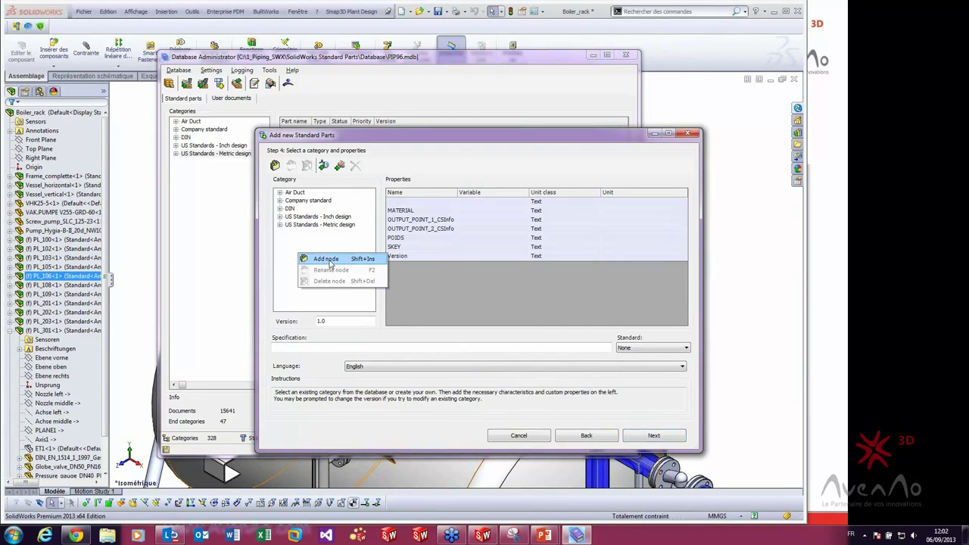
click(330, 259)
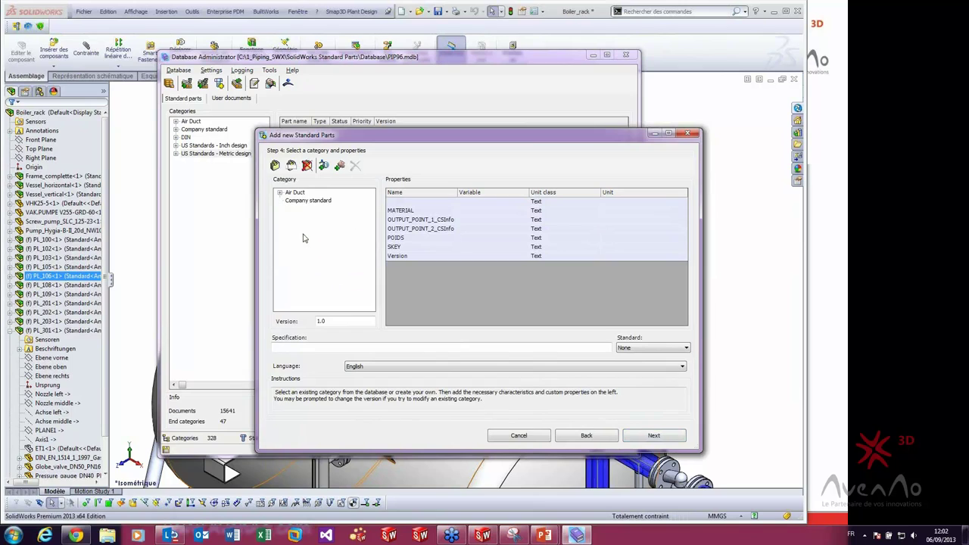
right_click(299, 235)
click(301, 233)
right_click(300, 234)
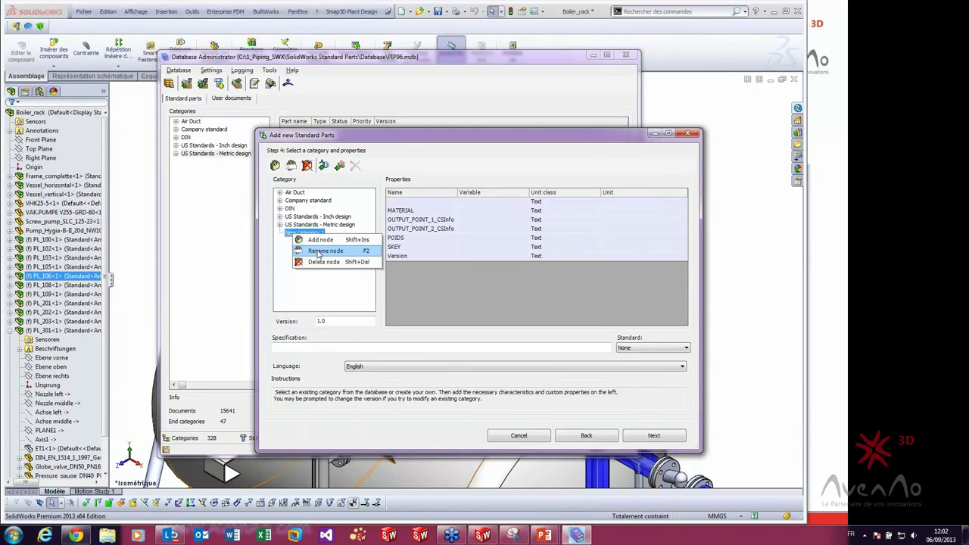
click(332, 250)
text(CGA)
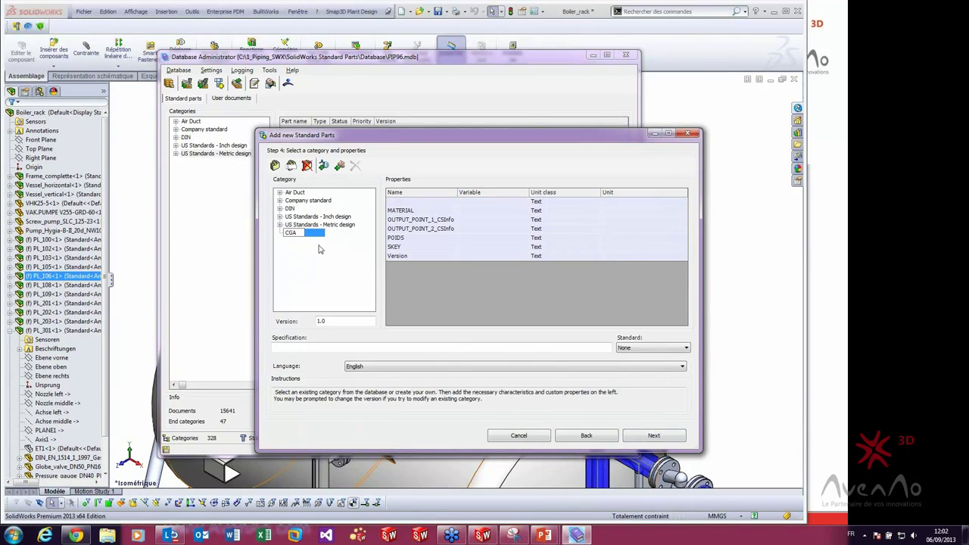
key(Return)
- Add a VANNES sub-category under CGA and enter CGA as the Specification
right_click(291, 233)
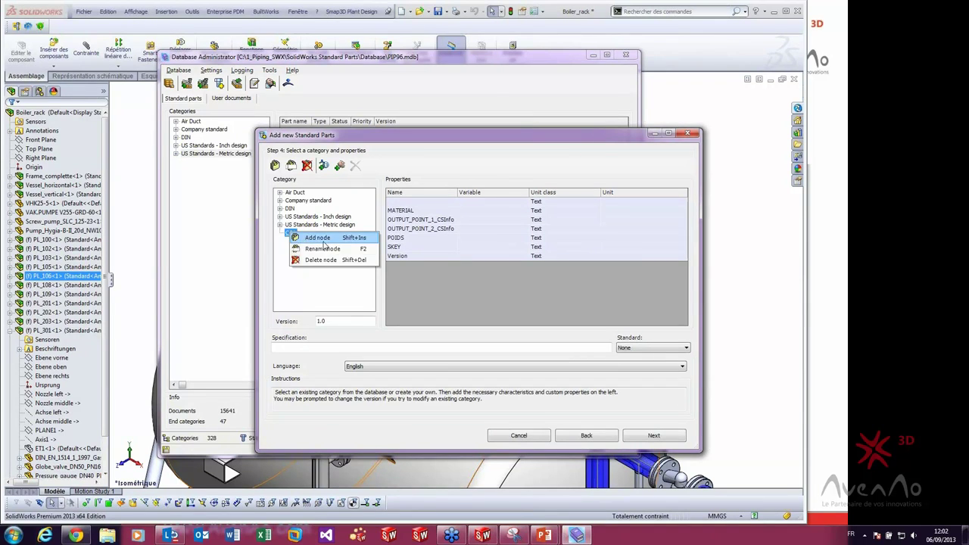
click(318, 237)
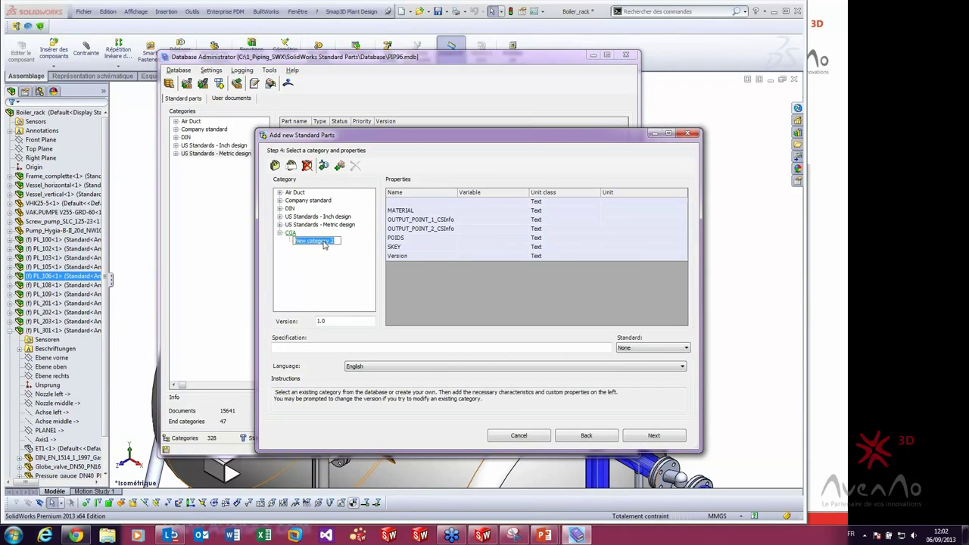
text(VANNE)
key(Return)
right_click(304, 240)
key(Escape)
click(305, 241)
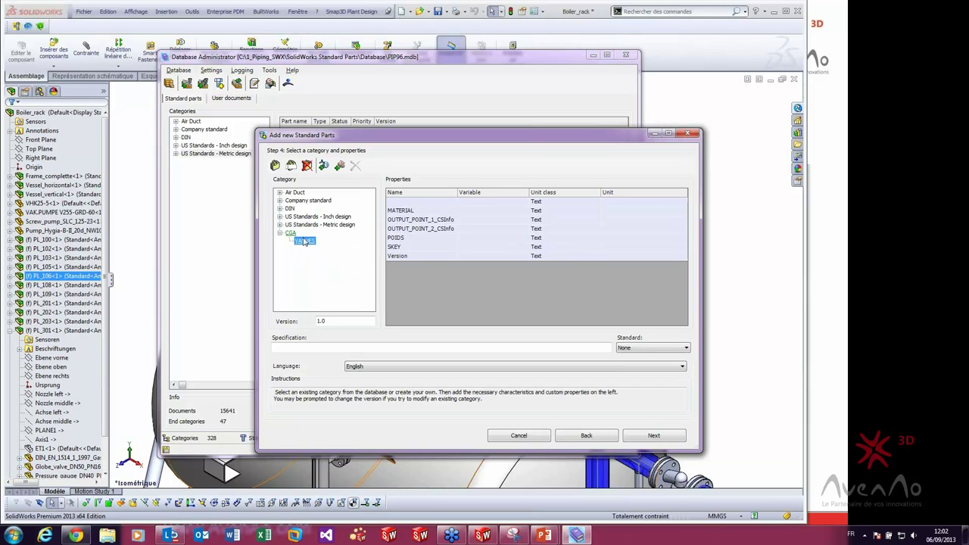
click(311, 350)
text(CGA)
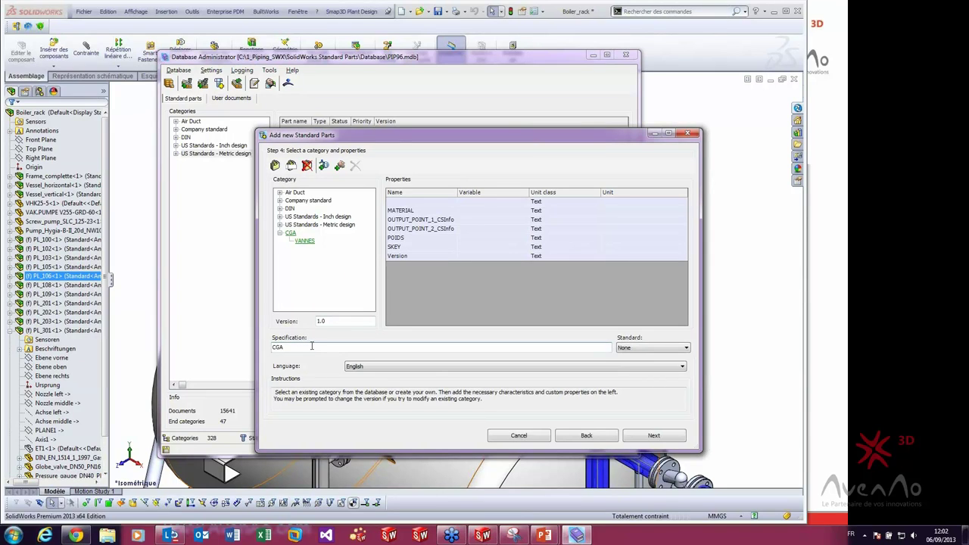
click(462, 200)
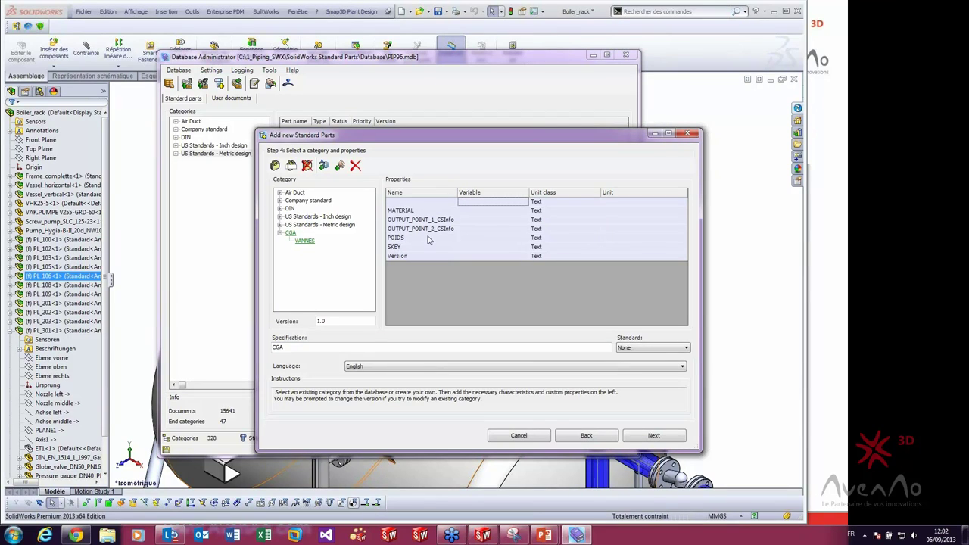
- Add a Nominal diameter characteristic to the category's properties
right_click(417, 291)
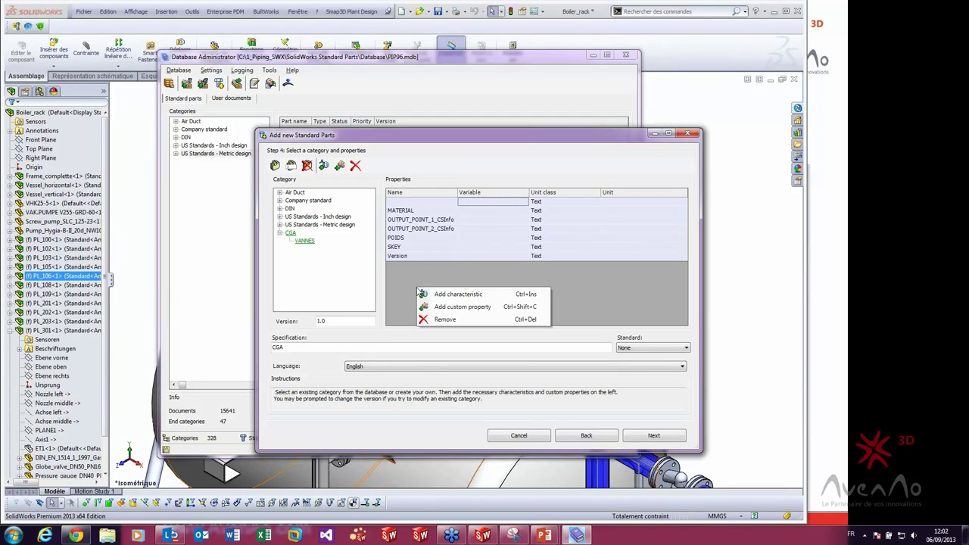
click(452, 297)
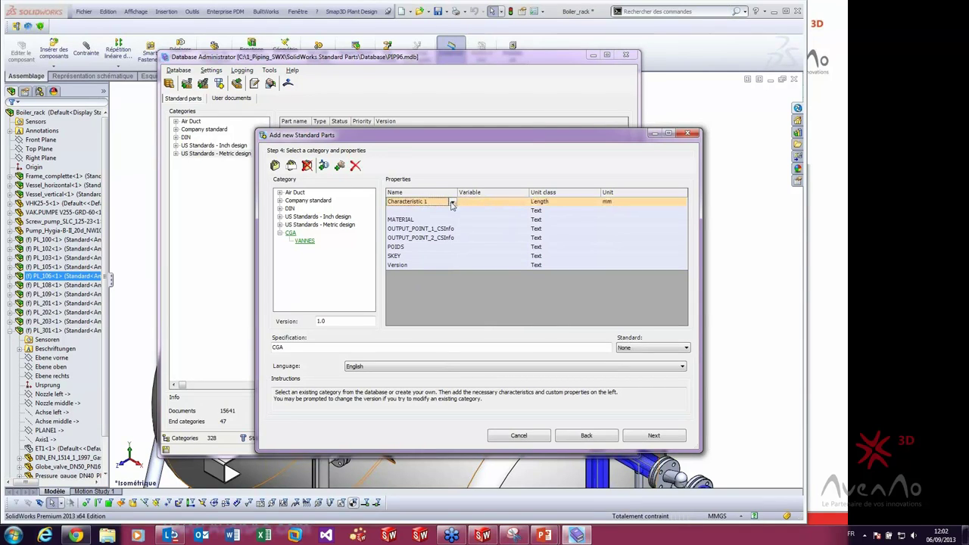
click(452, 202)
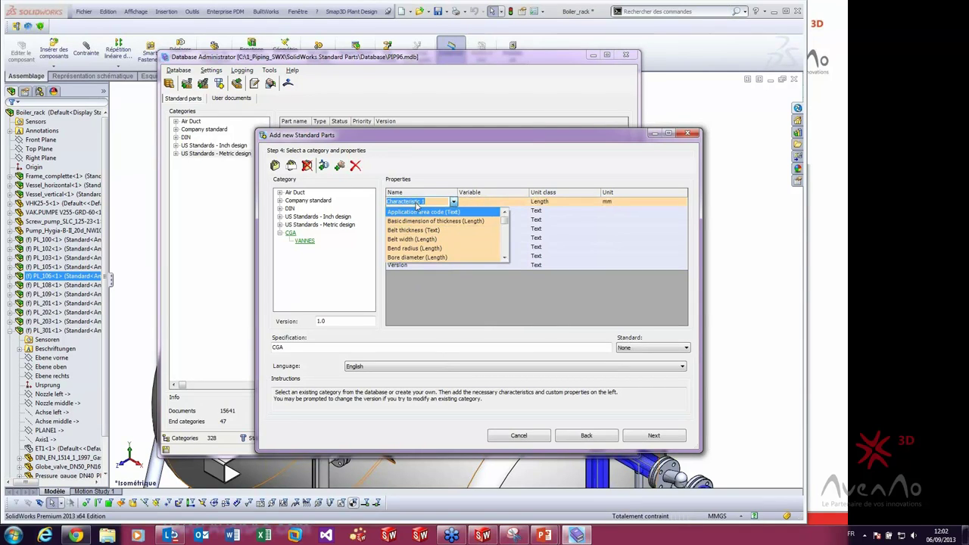
click(416, 202)
text(D)
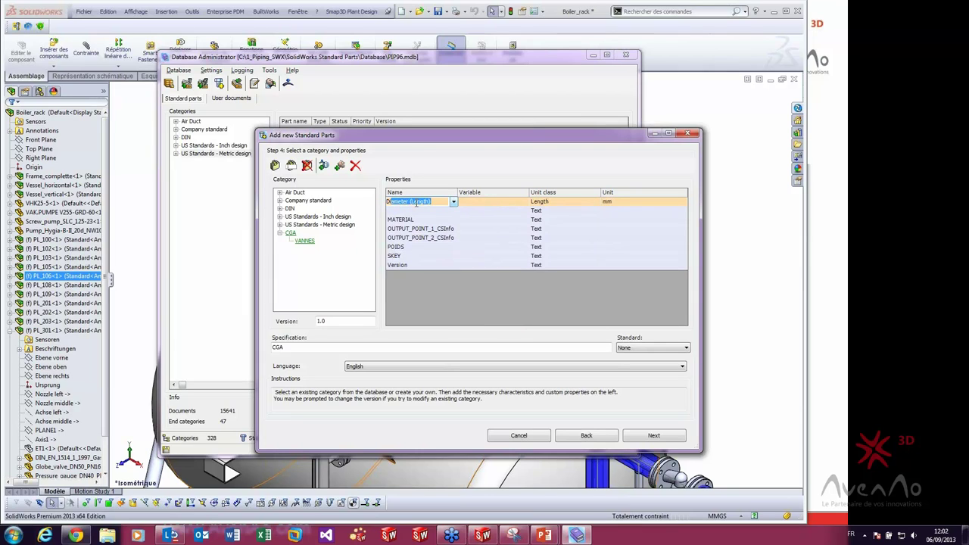
key(BackSpace)
text(N)
key(BackSpace)
text(m)
text(o)
text(ia)
key(Return)
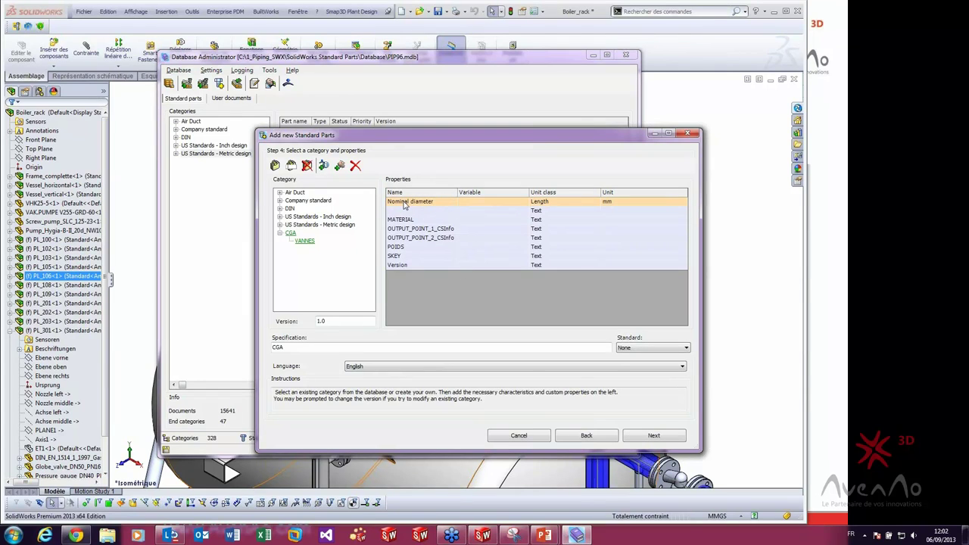
- Add a second characteristic and name it Schedule
right_click(404, 202)
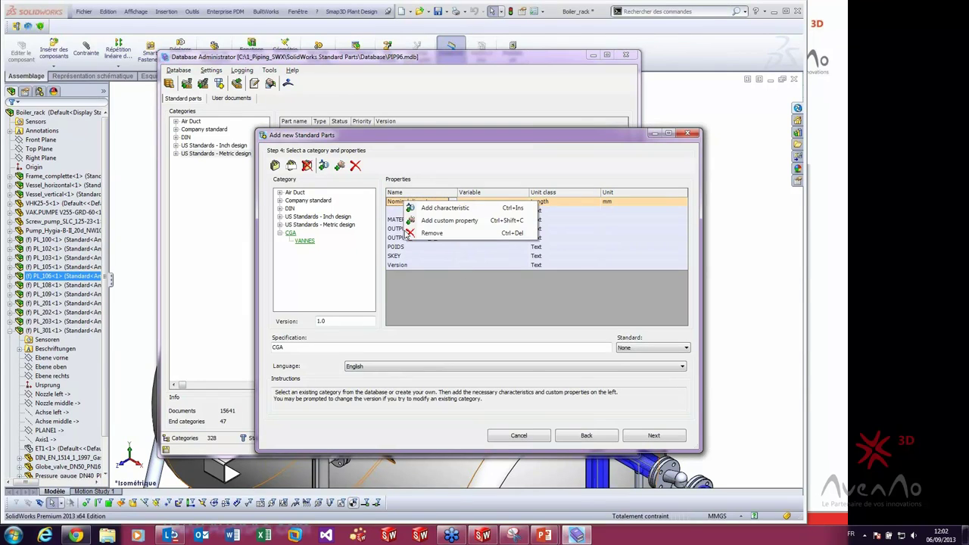
click(429, 207)
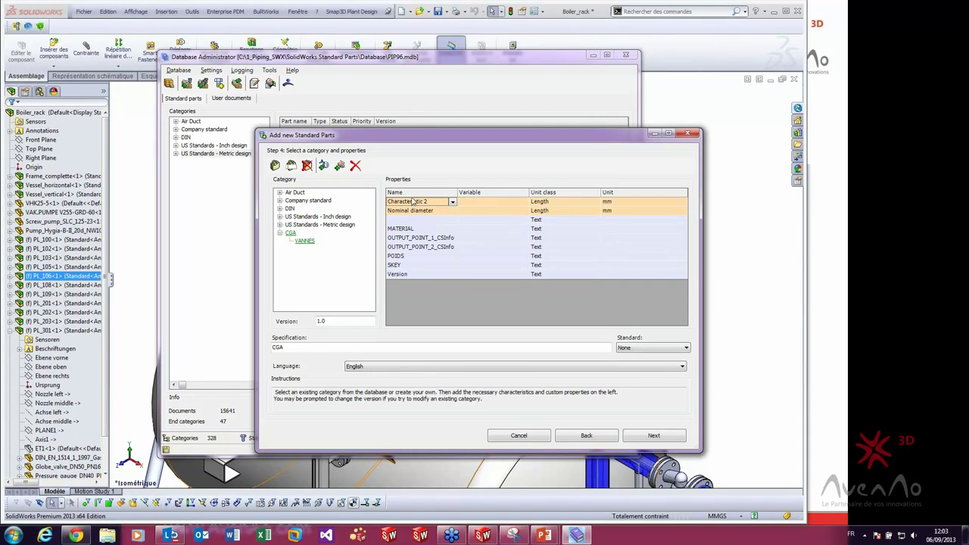
double_click(414, 201)
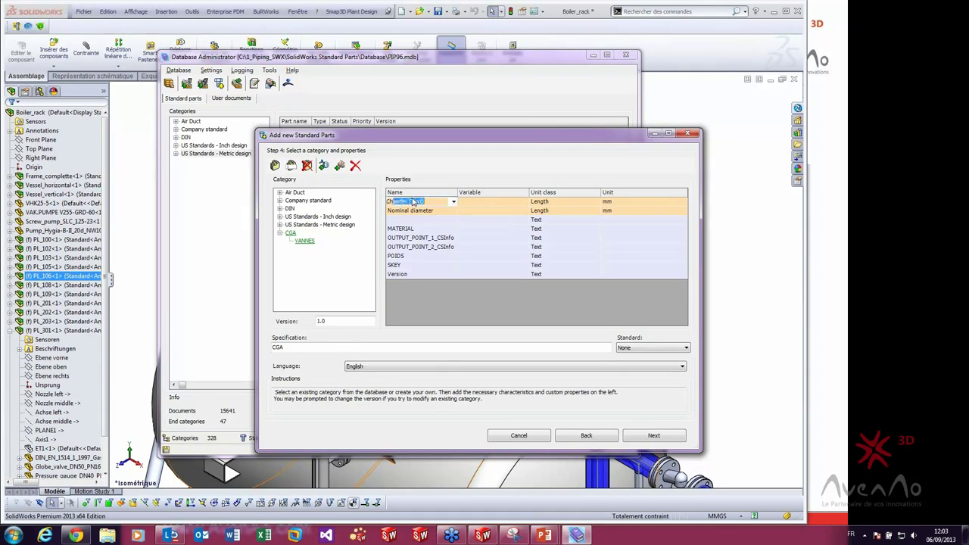
text(C)
text(Schedule)
click(438, 307)
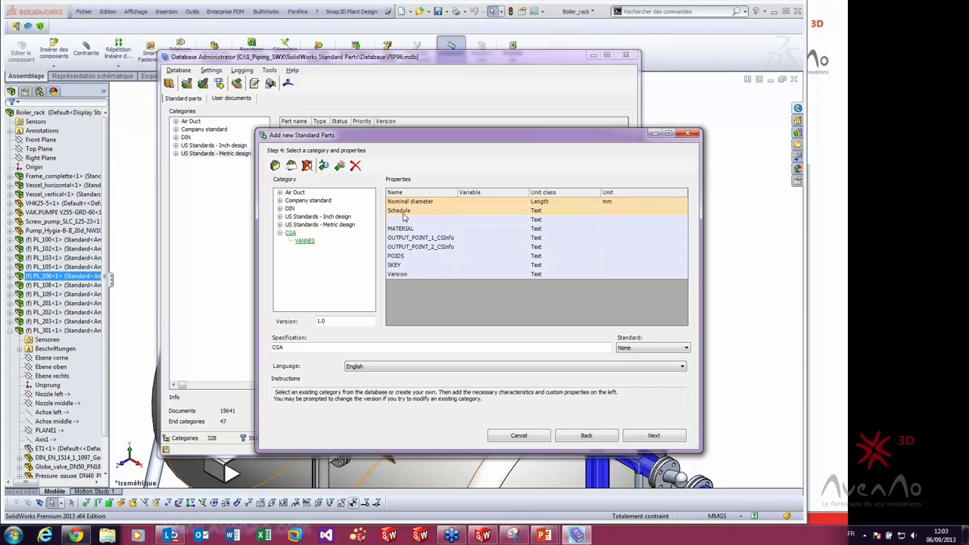
- Add a third characteristic row and browse the property name list without choosing a name
right_click(402, 215)
click(415, 219)
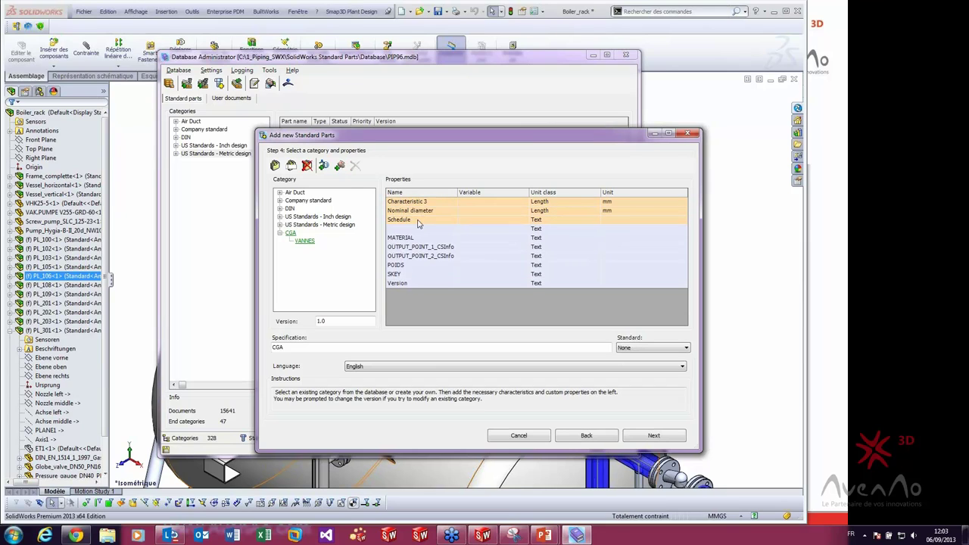
click(409, 201)
click(453, 202)
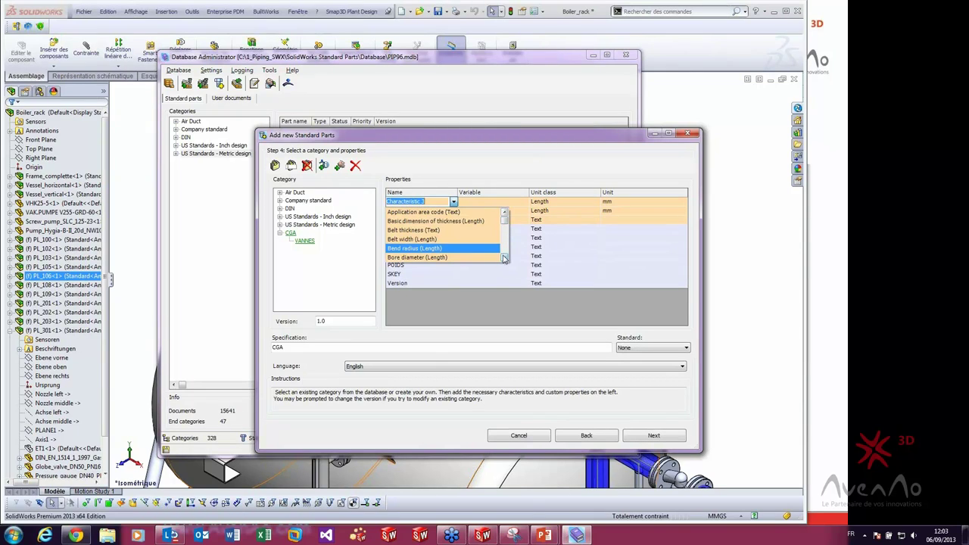
click(505, 259)
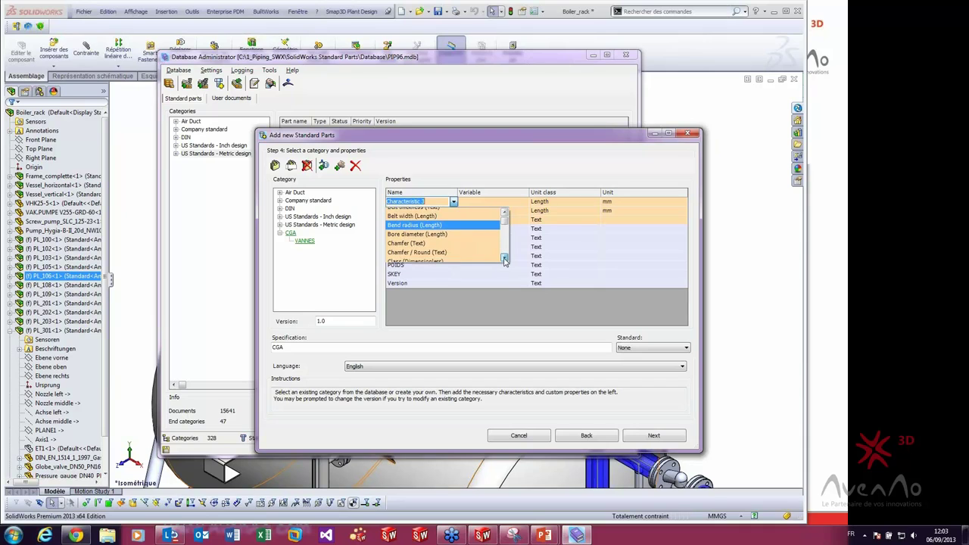
click(505, 258)
click(505, 259)
click(505, 259)
click(505, 259)
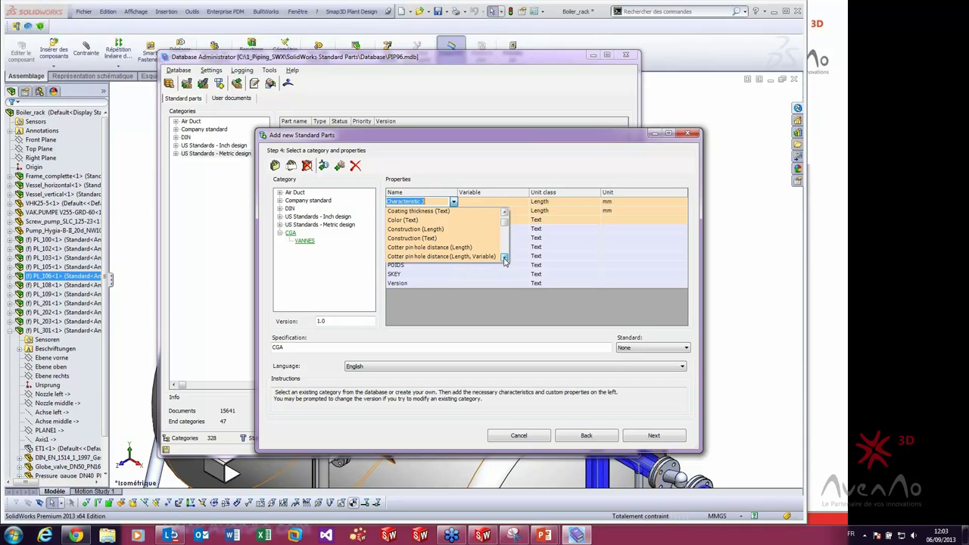
click(505, 259)
click(505, 259)
click(505, 259)
click(505, 259)
click(505, 259)
click(505, 259)
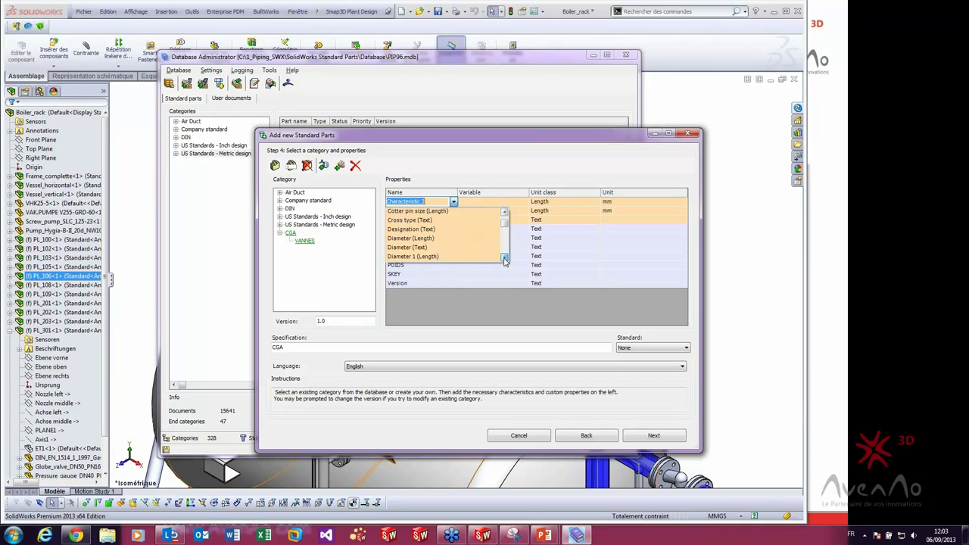
click(505, 259)
click(505, 259)
click(505, 259)
click(504, 259)
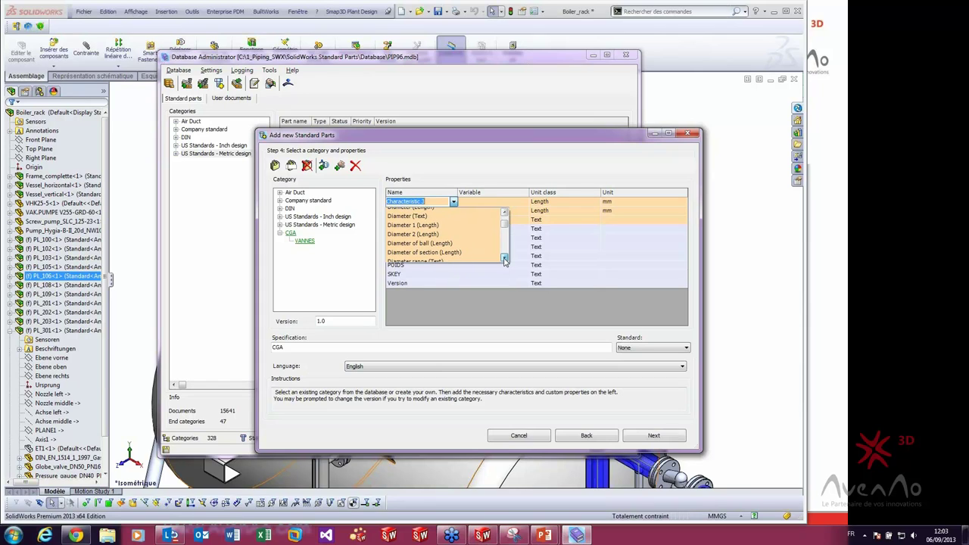
click(505, 259)
click(505, 259)
click(505, 259)
click(505, 259)
click(504, 259)
click(504, 259)
click(505, 259)
click(505, 259)
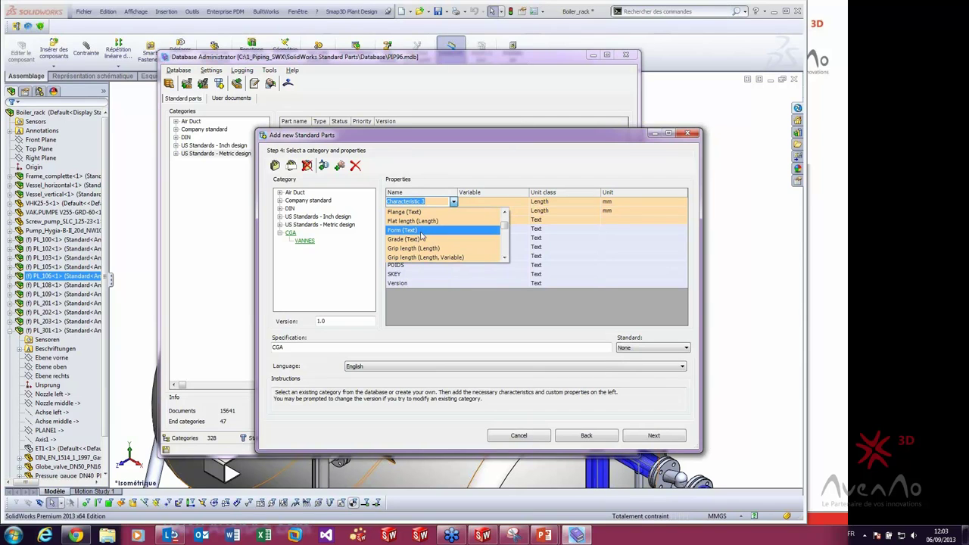
click(505, 233)
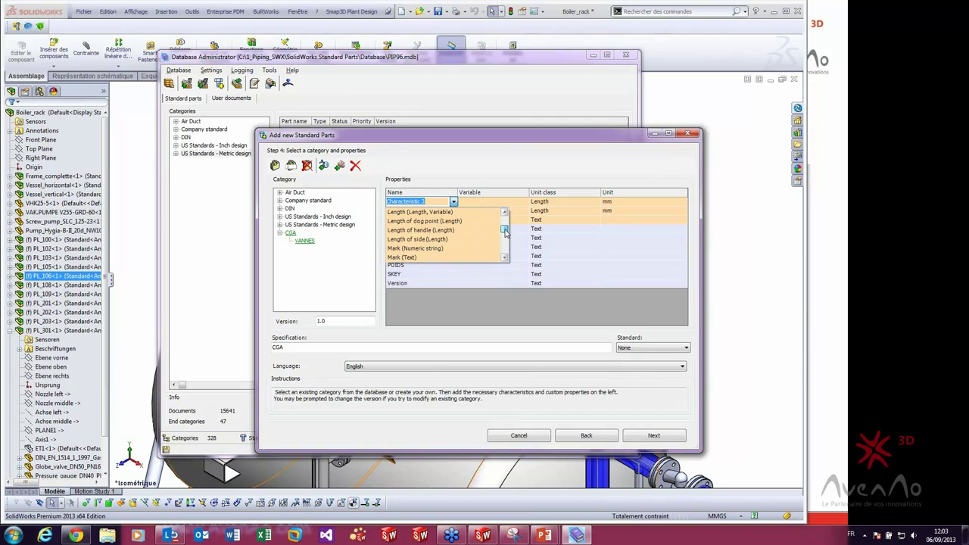
drag(505, 232, 505, 236)
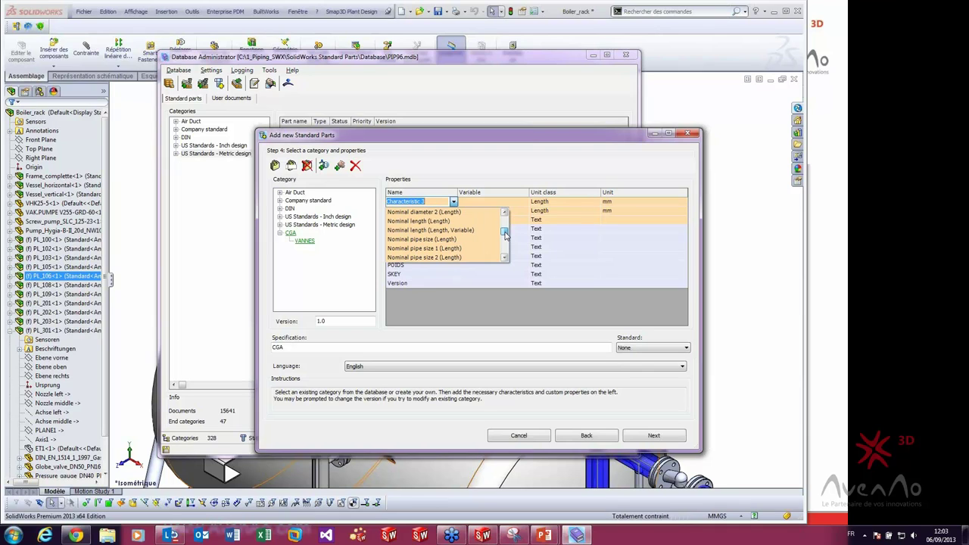
drag(506, 236, 505, 224)
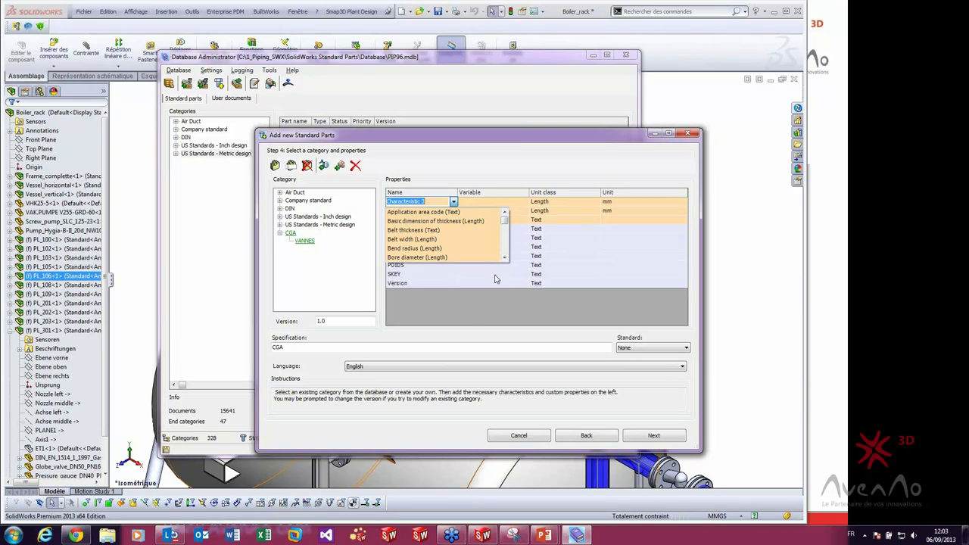
click(469, 313)
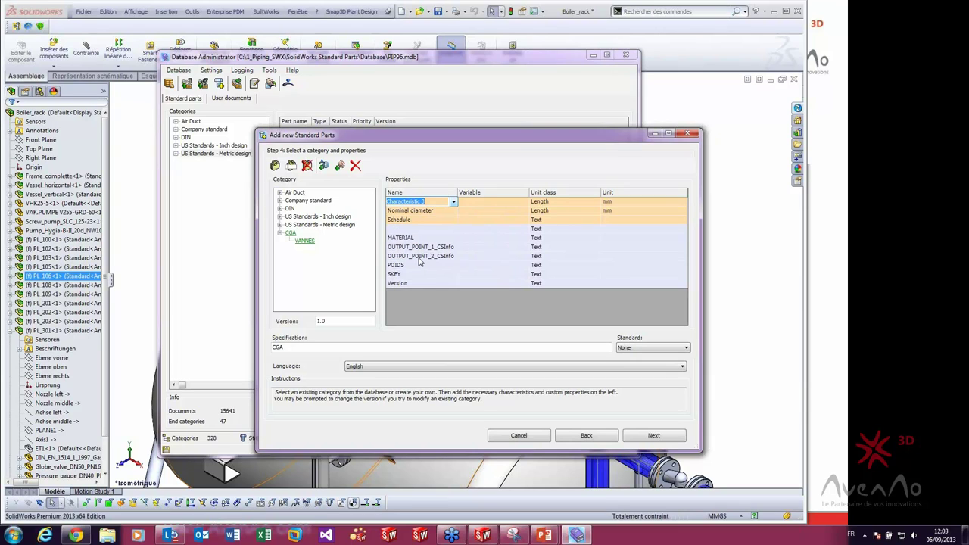
- Remove the unused Characteristic 3 row and move on to Step 5
click(427, 213)
right_click(426, 203)
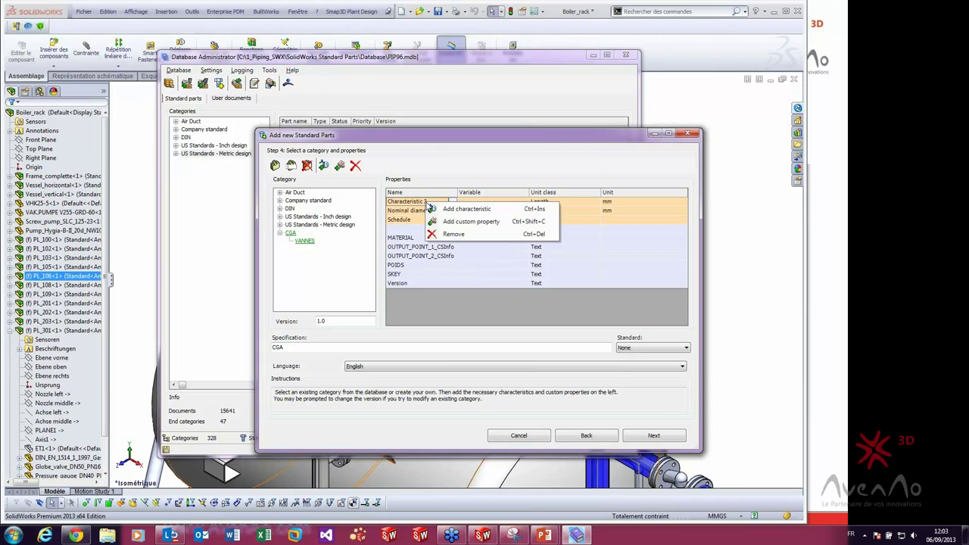
click(456, 234)
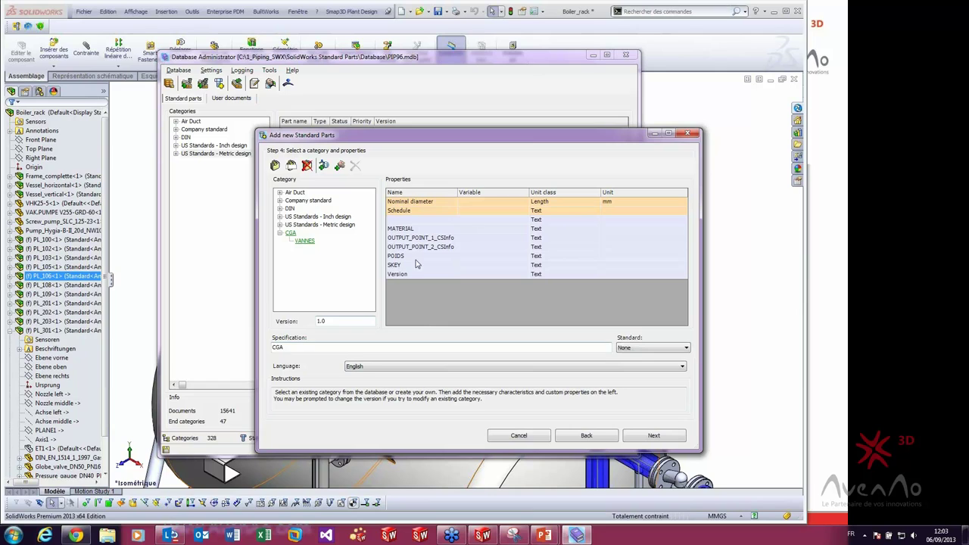
click(656, 436)
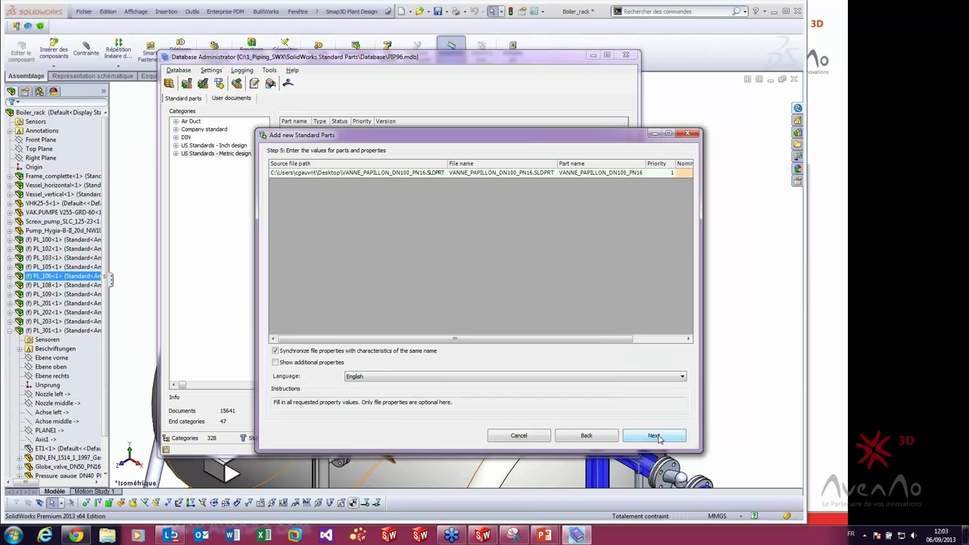
- Give the part nominal diameter 100 and schedule 40, then write it into the database
double_click(580, 138)
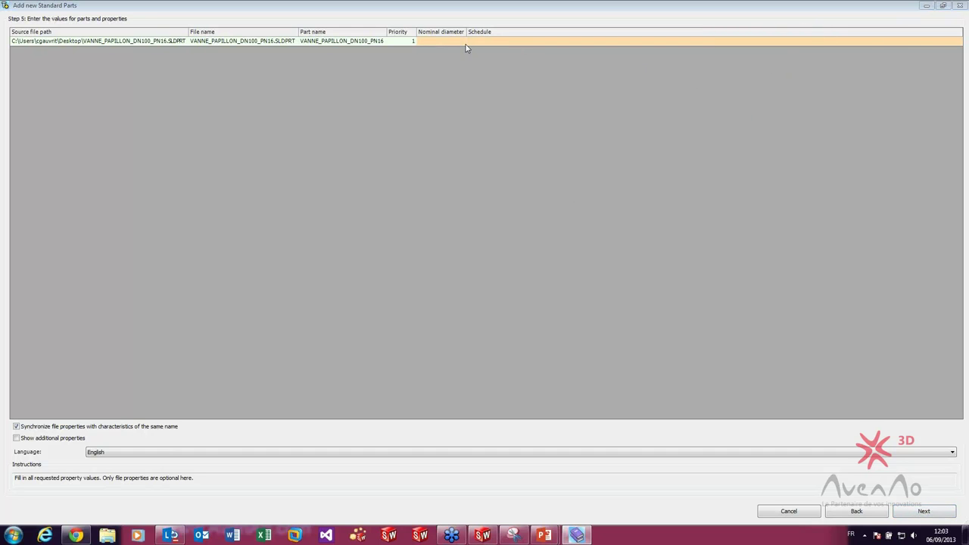
click(44, 439)
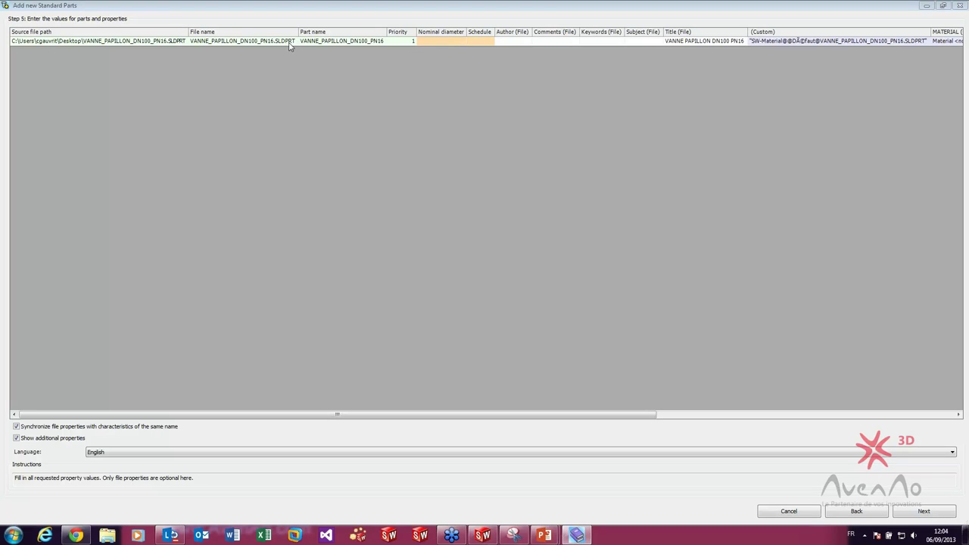
click(432, 44)
text(100)
key(Return)
click(479, 44)
text(40)
key(Return)
click(927, 512)
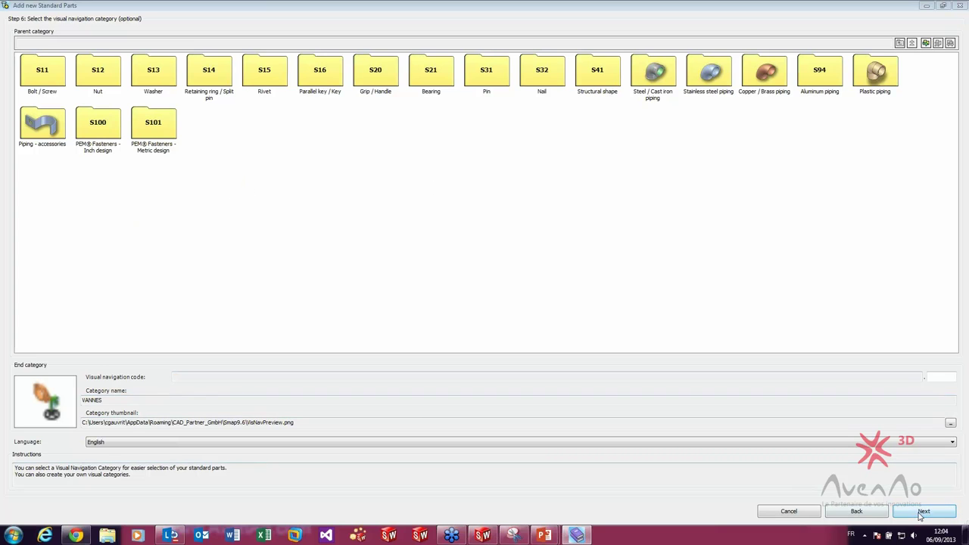
click(920, 514)
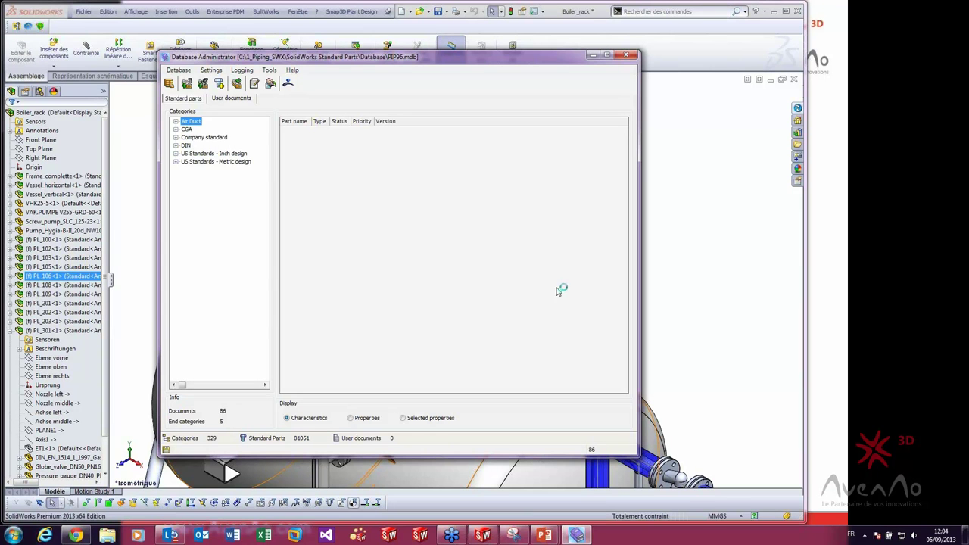
- Review VANNE_PAPILLON_DN100_PN16 under CGA › VANNES in PartEditor, including its file properties
click(175, 130)
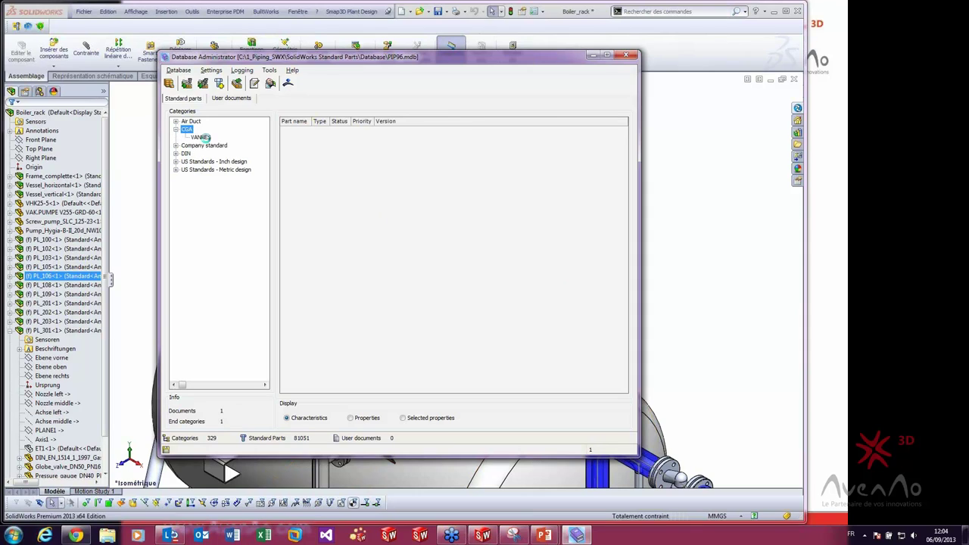
click(202, 137)
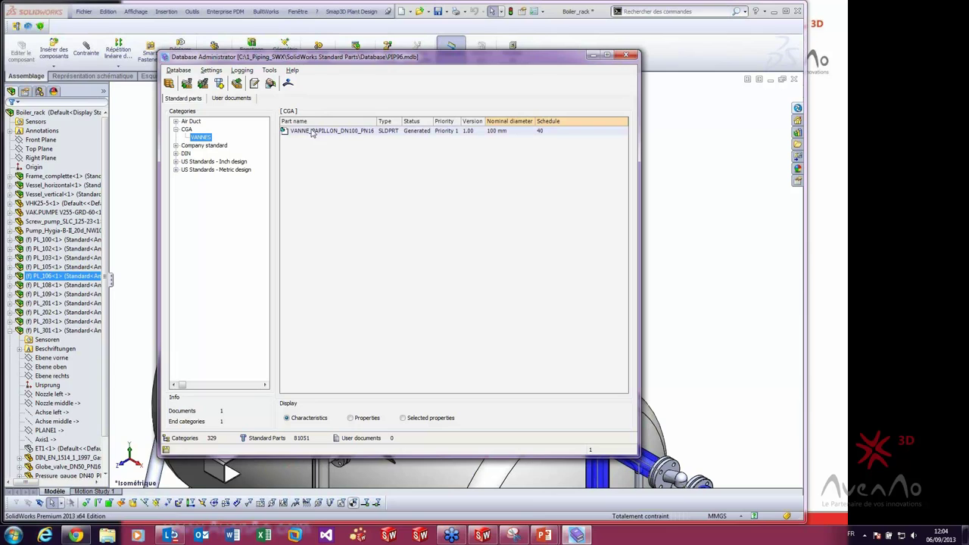
double_click(347, 132)
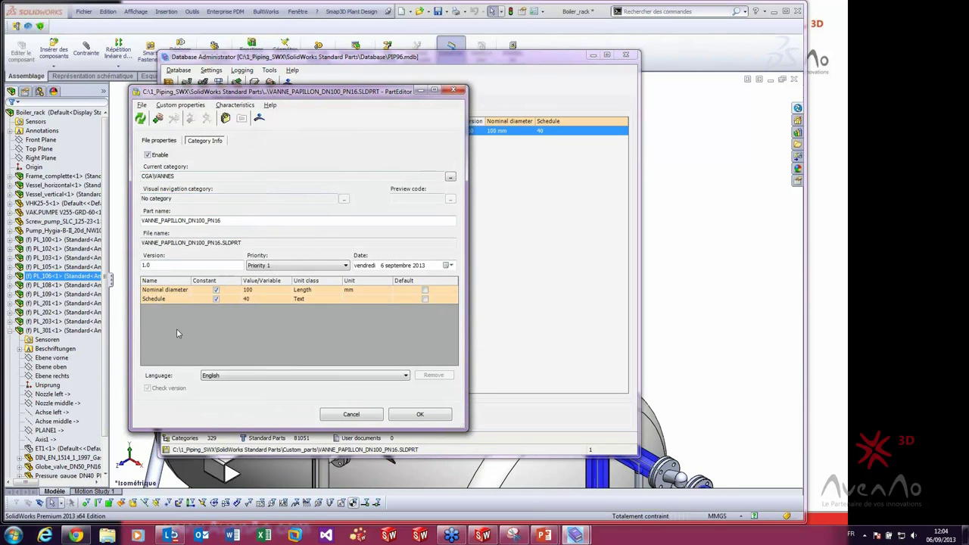
double_click(223, 220)
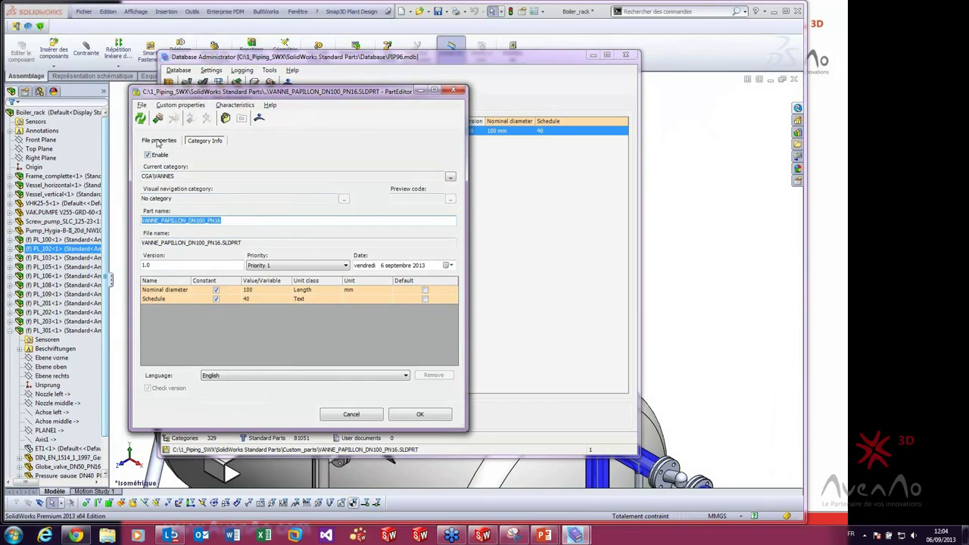
click(157, 141)
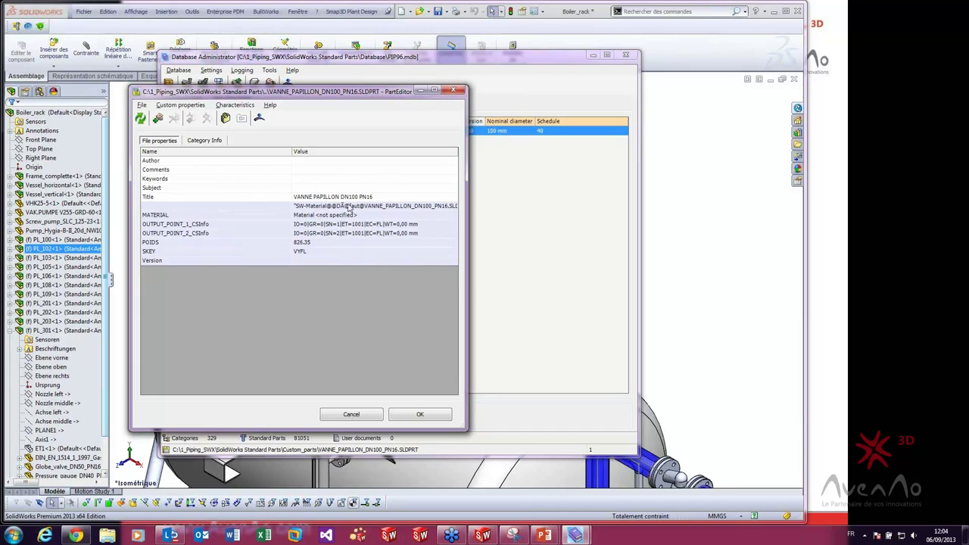
click(464, 91)
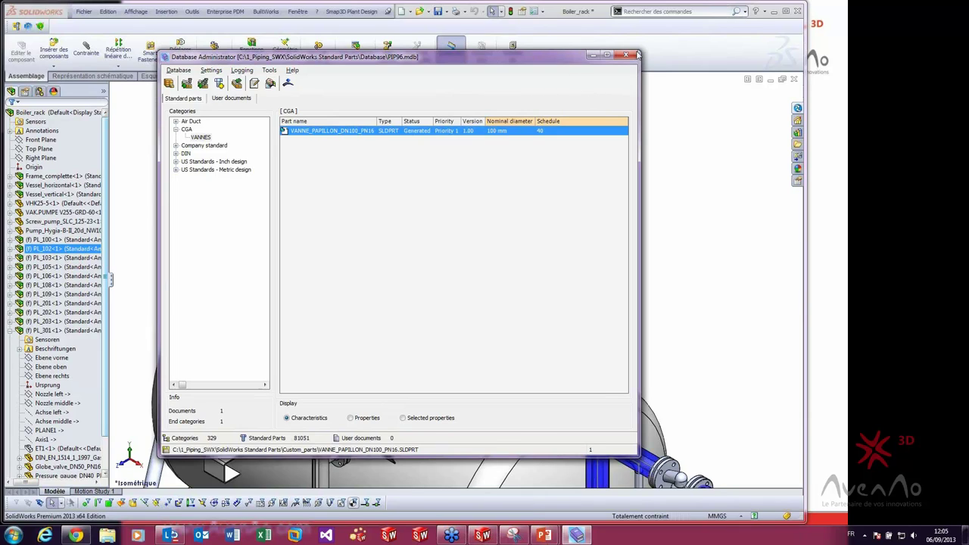
click(628, 57)
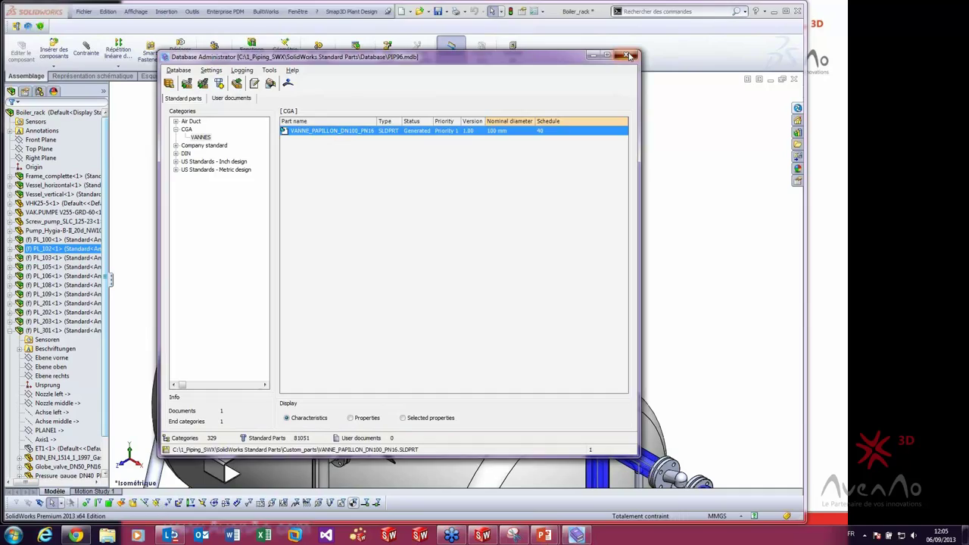
scroll(464, 424, up, 3)
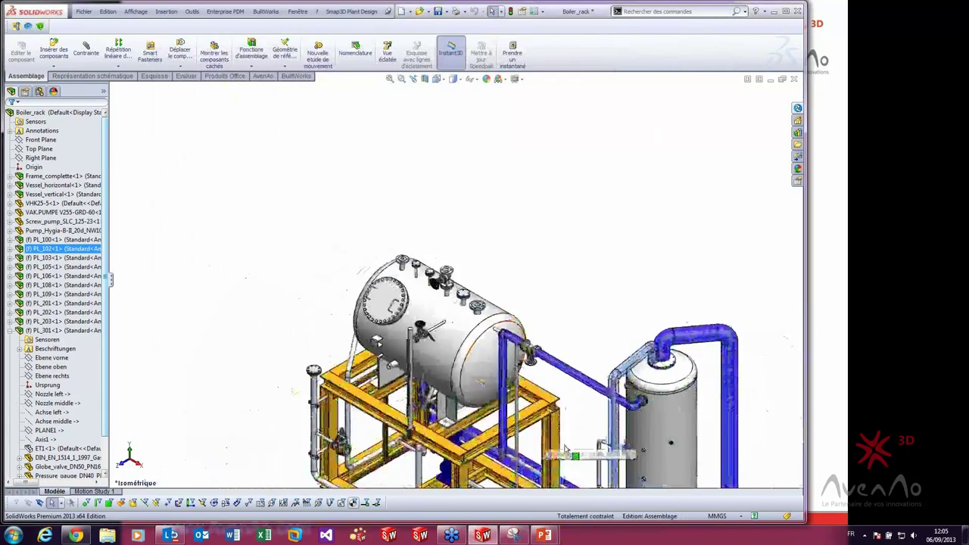
scroll(464, 435, up, 5)
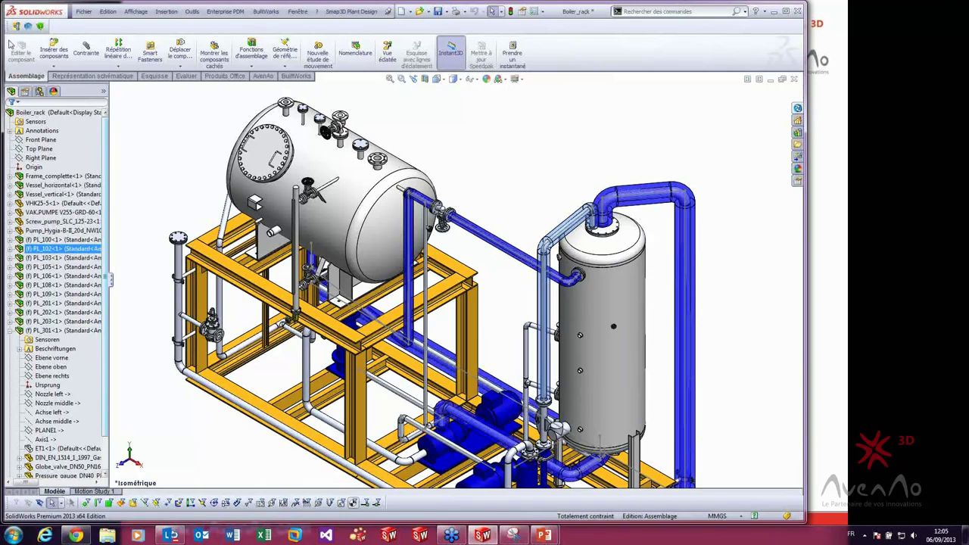
click(76, 185)
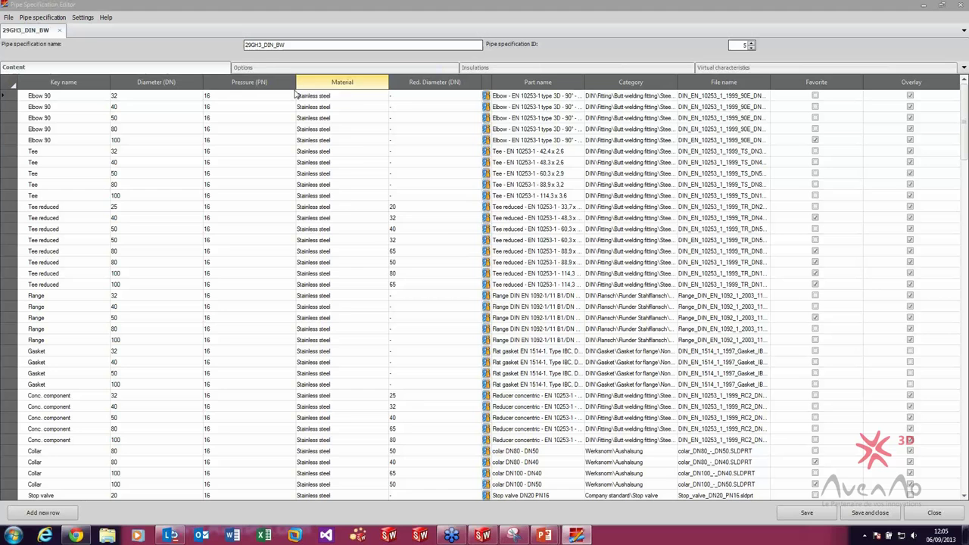
- Bring back the 29GH3_DIN_BW Pipe Specification Editor as a smaller window beside the model
click(346, 201)
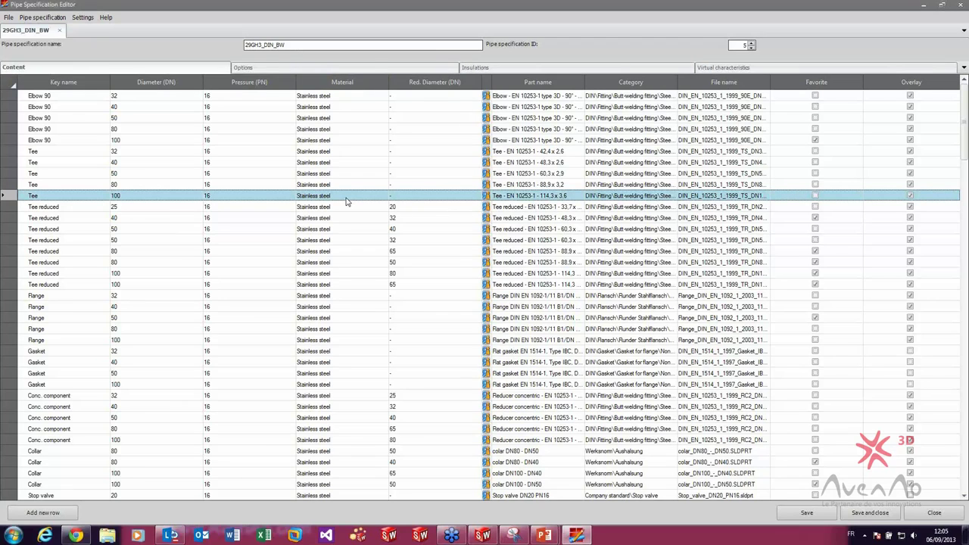
double_click(383, 6)
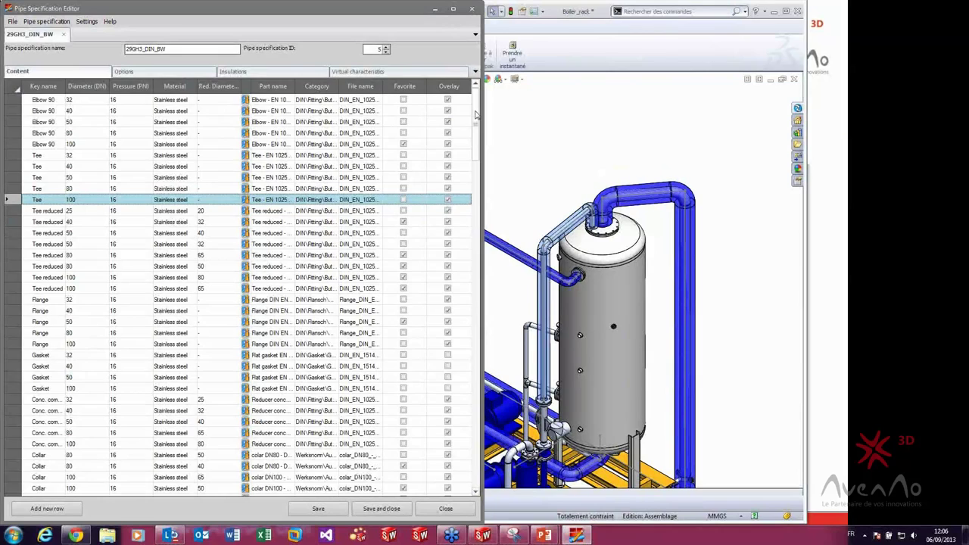
- Append an empty row below the last Pipe row and open its Key name list
drag(475, 115, 474, 458)
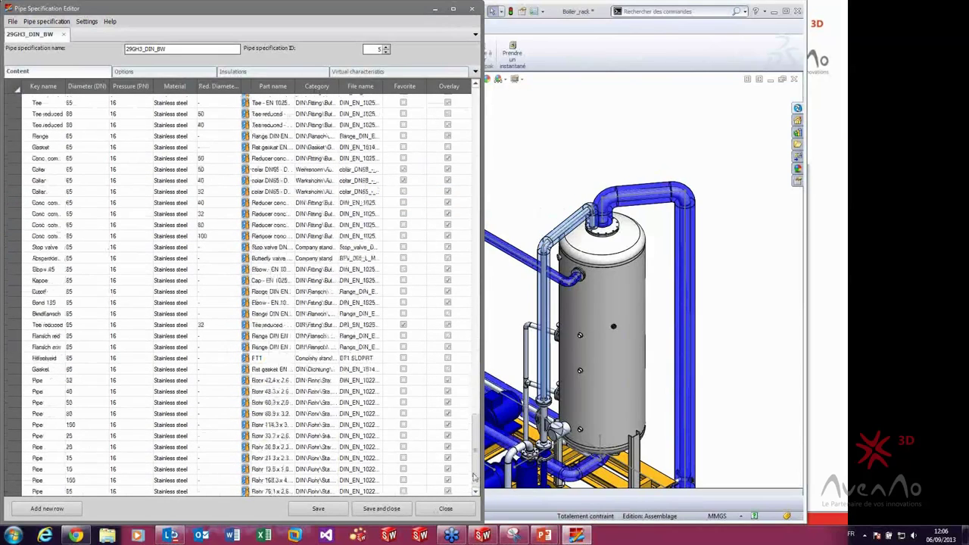
right_click(35, 492)
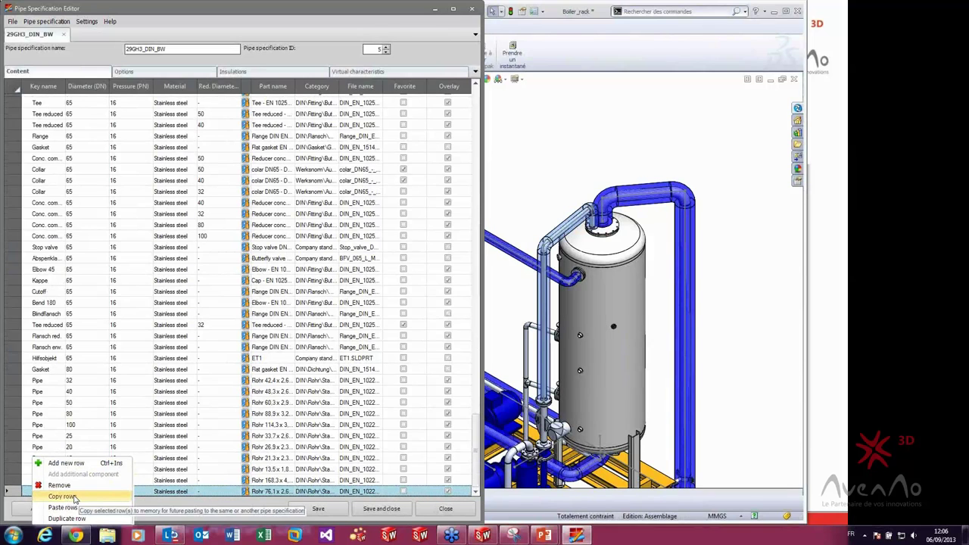
click(66, 462)
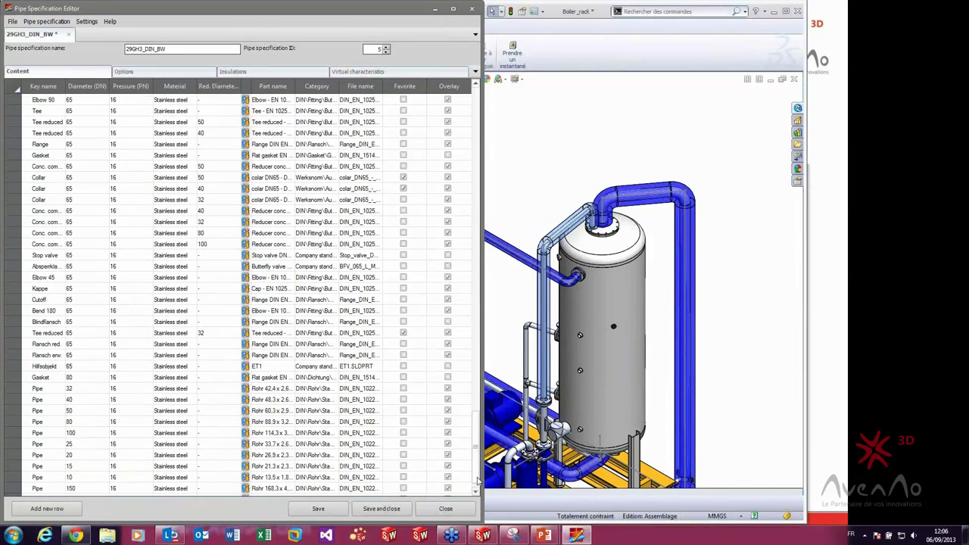
click(476, 491)
click(76, 493)
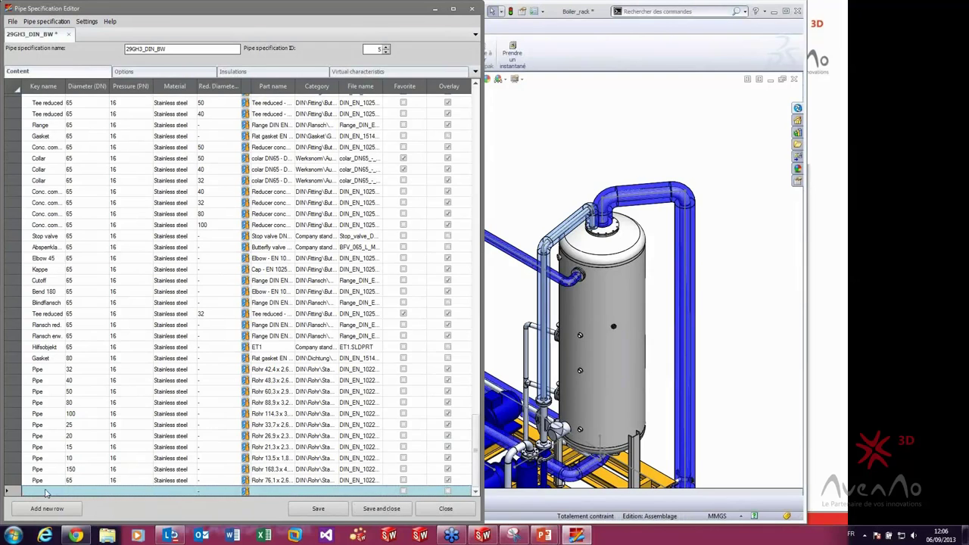
text(Pipe)
click(59, 492)
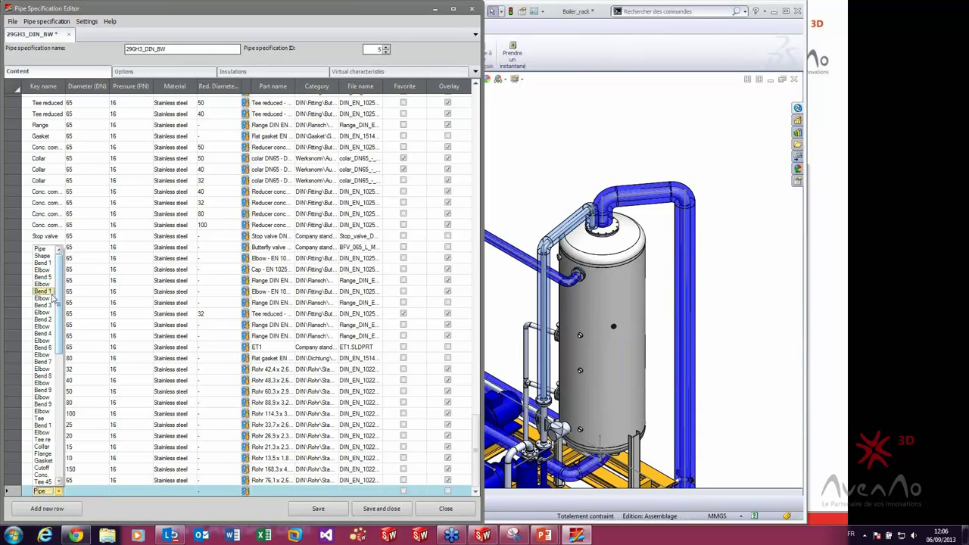
scroll(52, 314, down, 5)
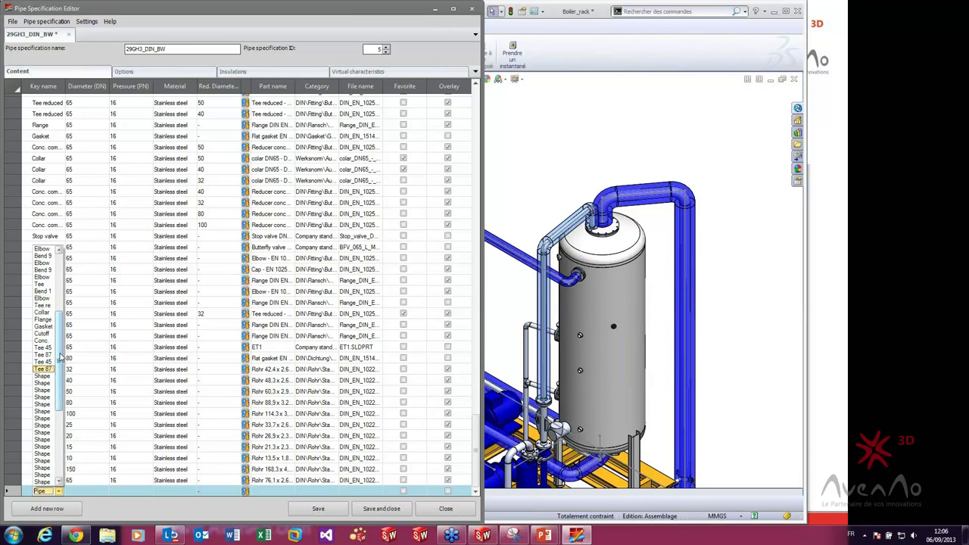
drag(60, 356, 59, 419)
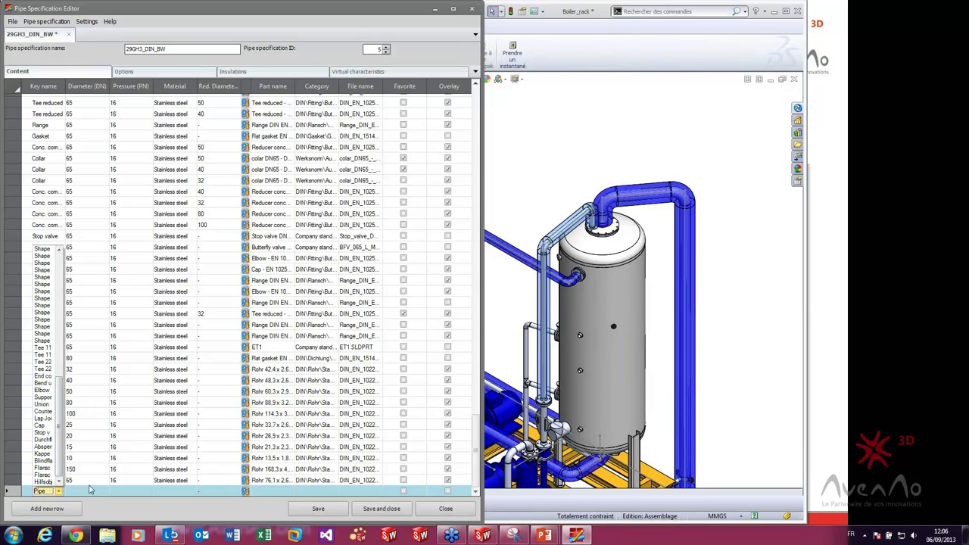
- Set the new row's key name to Pipe
scroll(43, 494, up, 1)
click(44, 493)
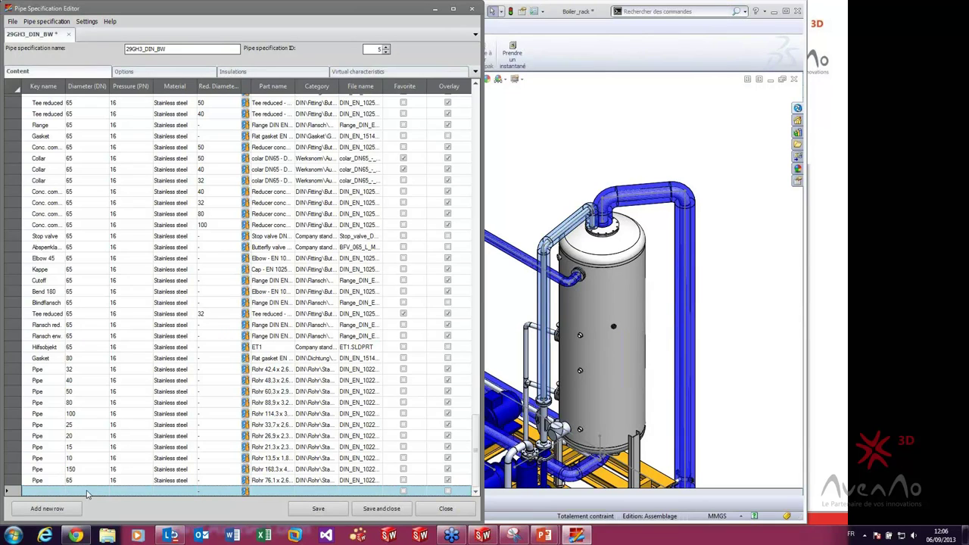
click(89, 480)
click(43, 491)
click(59, 491)
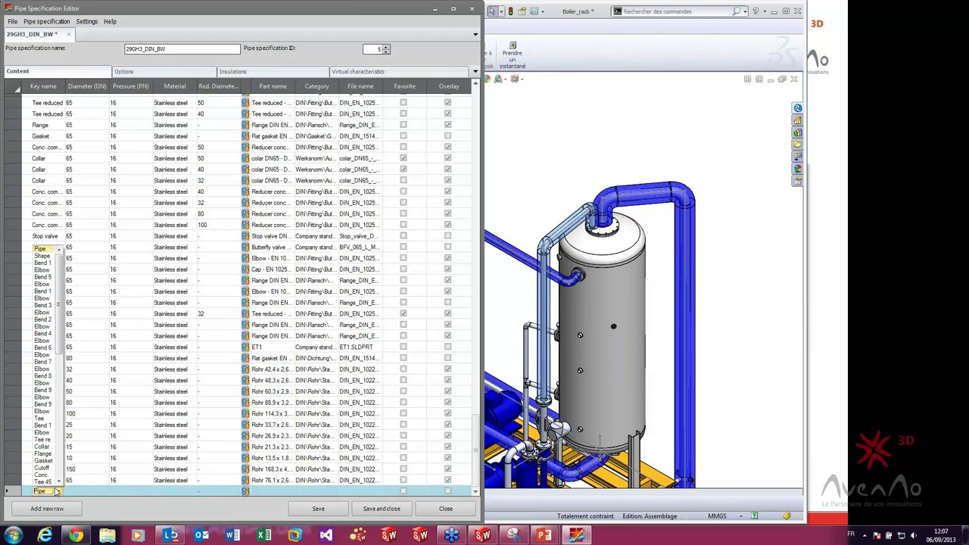
click(39, 251)
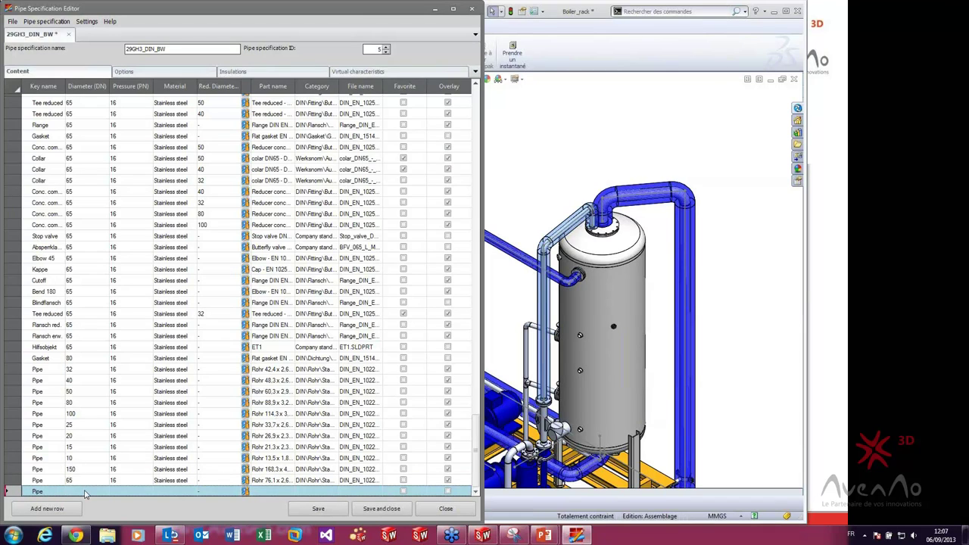
- Give the new Pipe row diameter DN 100 and pressure PN 16
click(87, 492)
click(102, 492)
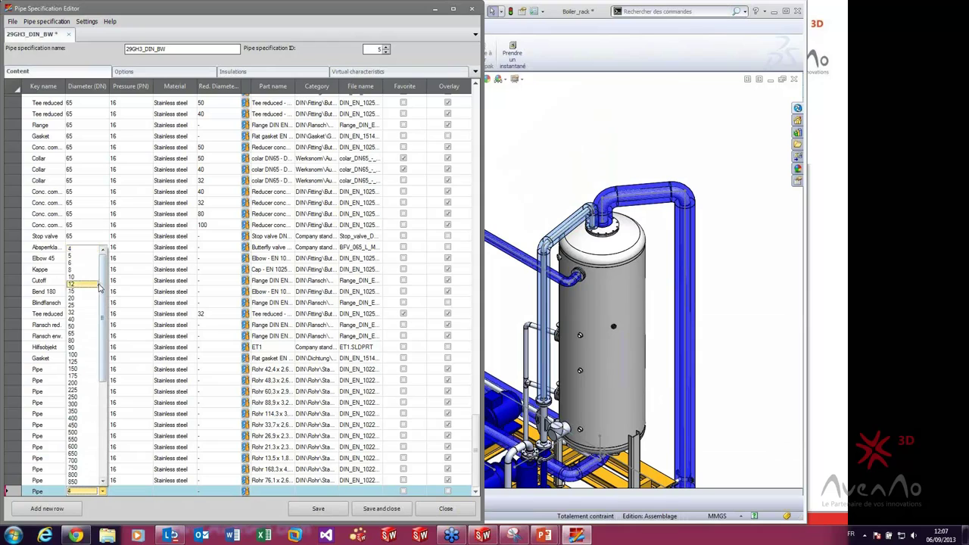
scroll(102, 385, down, 5)
drag(102, 385, 106, 284)
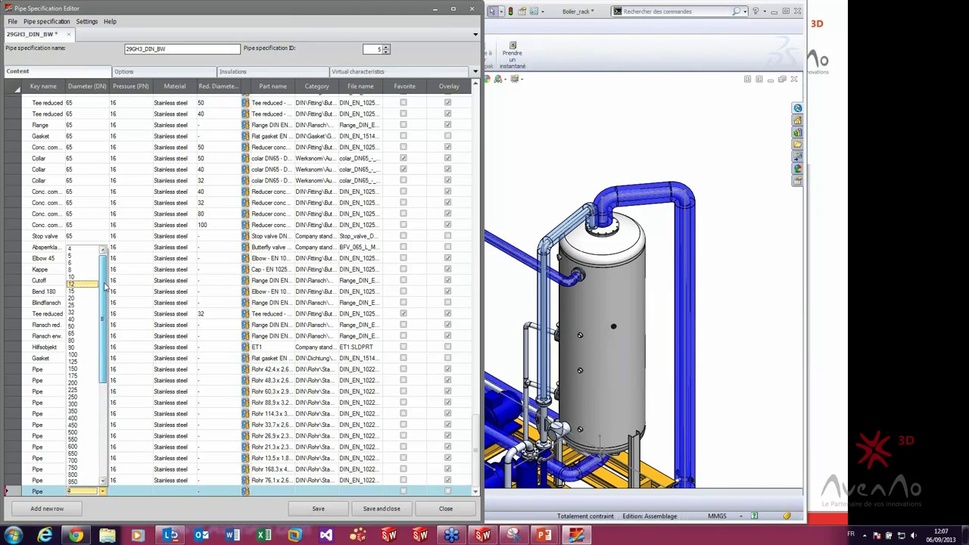
click(75, 354)
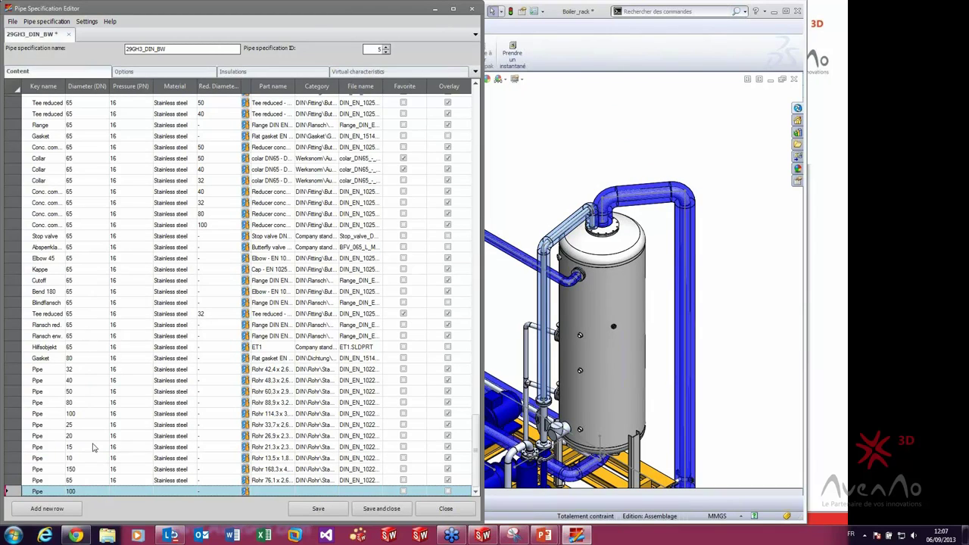
click(148, 490)
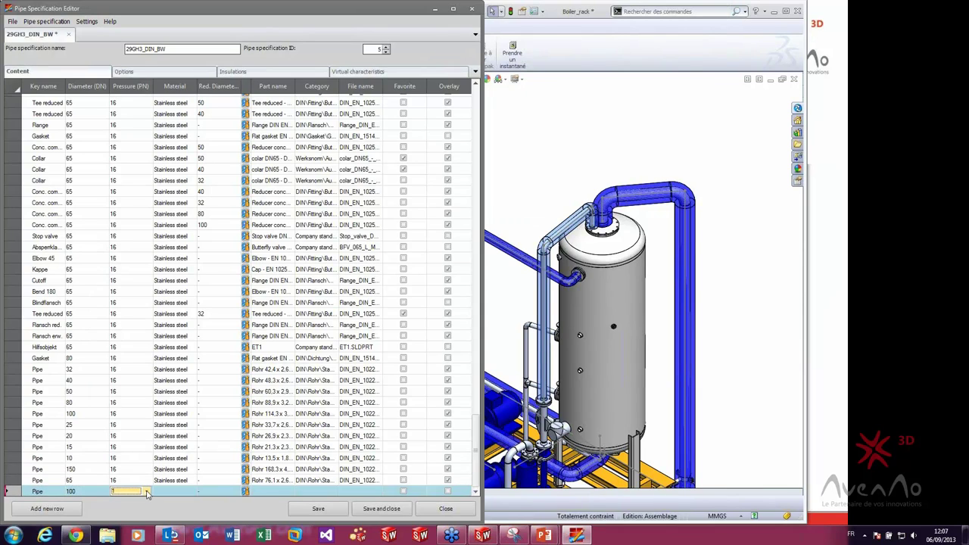
click(148, 491)
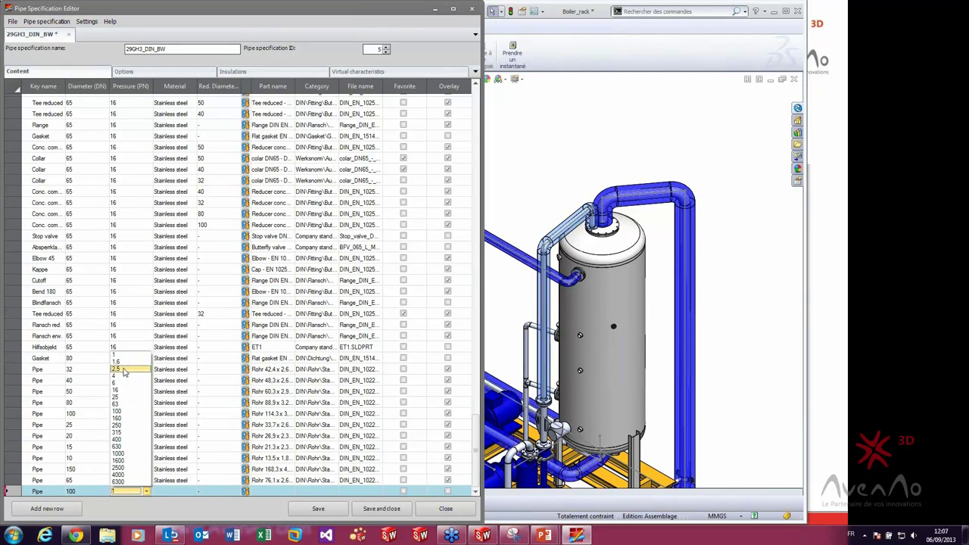
click(123, 395)
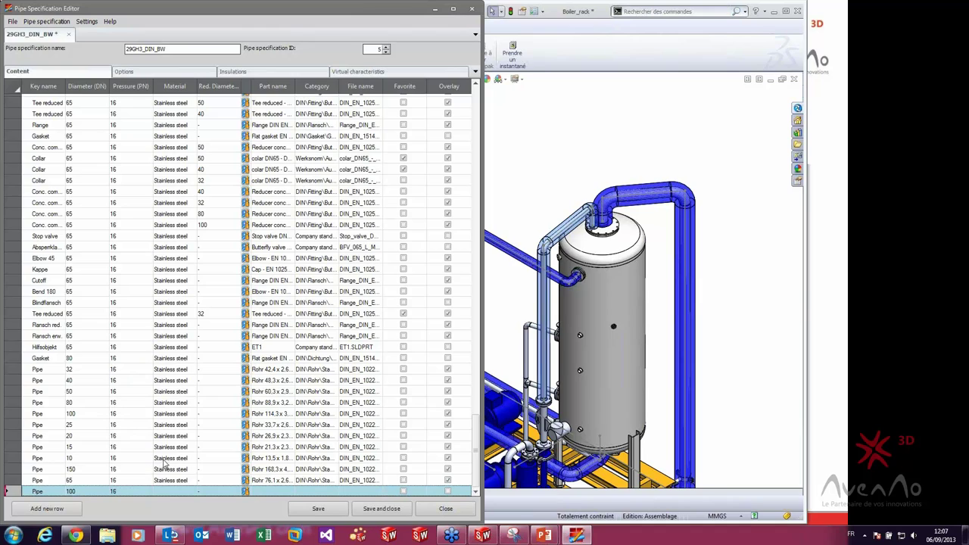
- Leave the material cell empty, since it offers no choices, and reselect the new Pipe row
click(189, 493)
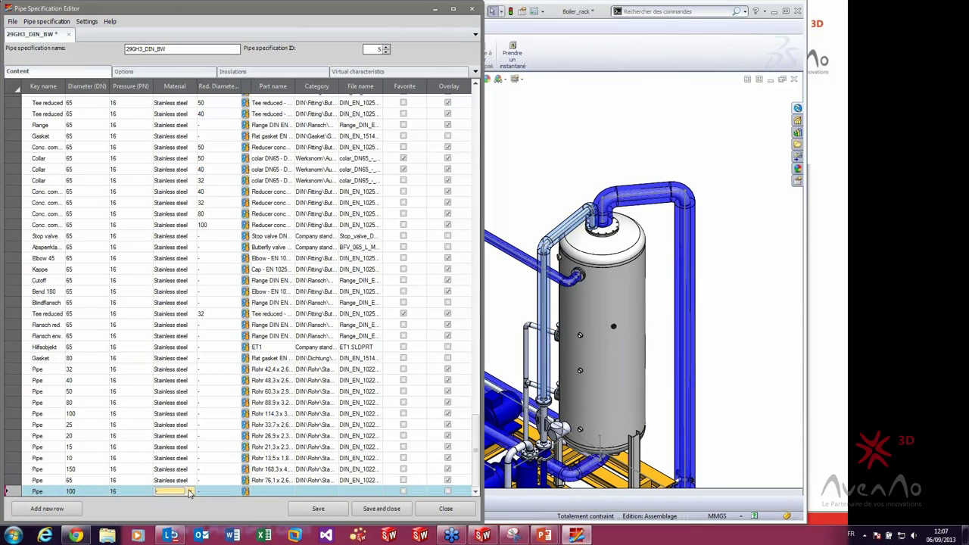
click(189, 493)
click(246, 492)
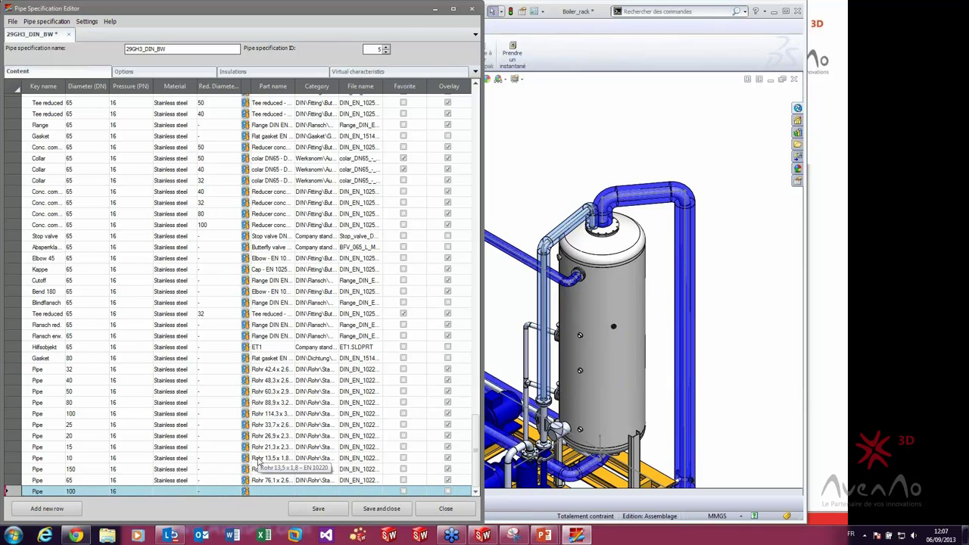
click(258, 460)
- Launch PartFinder from the new Pipe row's Part name cell and reposition its window
click(259, 494)
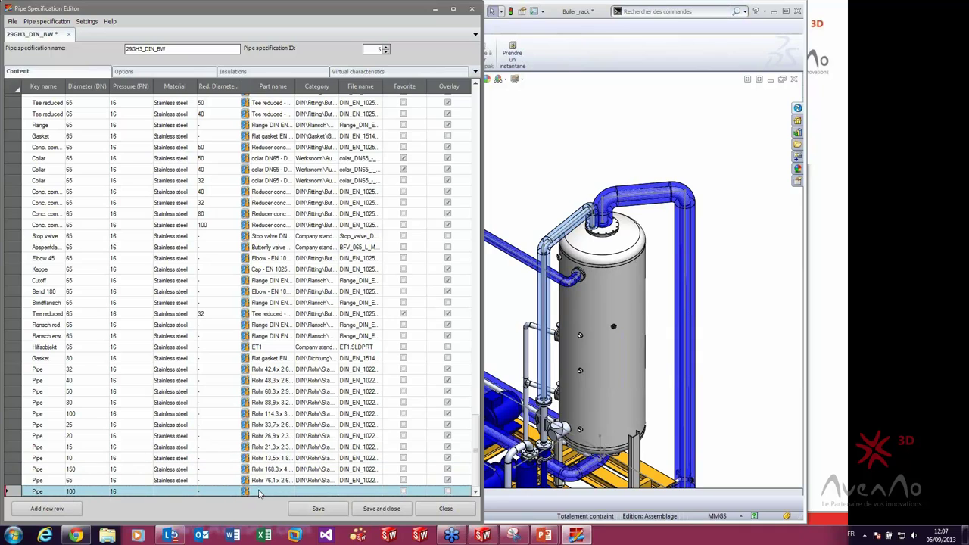
click(258, 494)
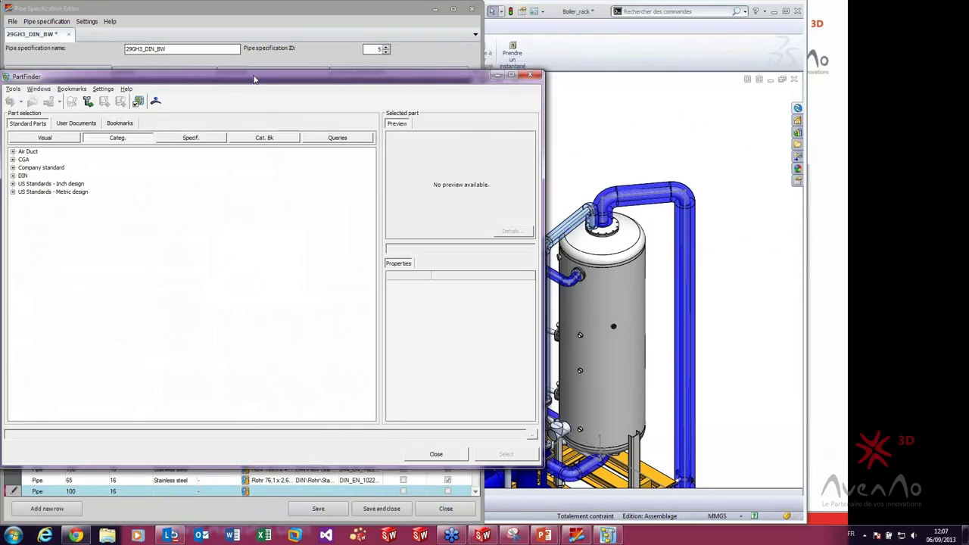
drag(255, 79, 340, 55)
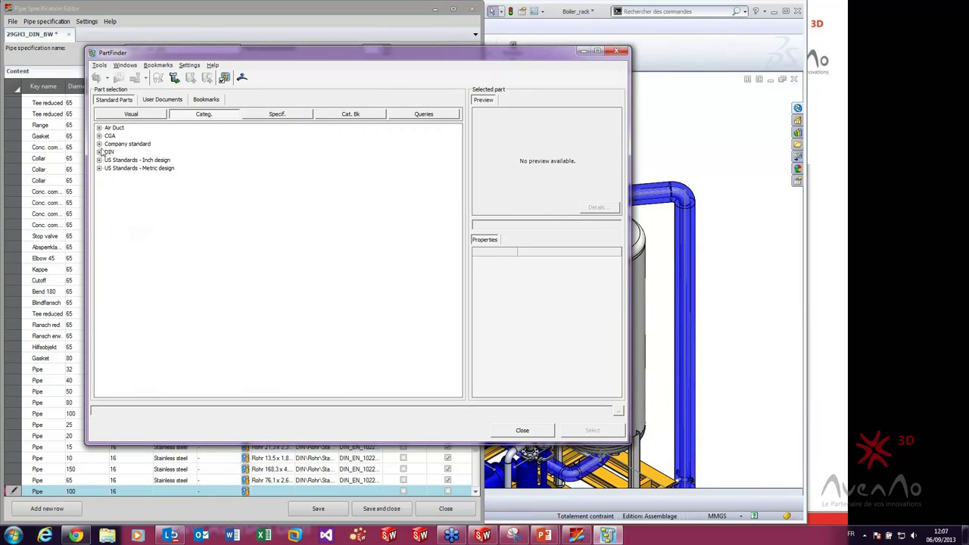
- Browse to US Standards - Metric design > Pipe > Stainless steel pipe > Schedule designation
click(98, 168)
click(108, 200)
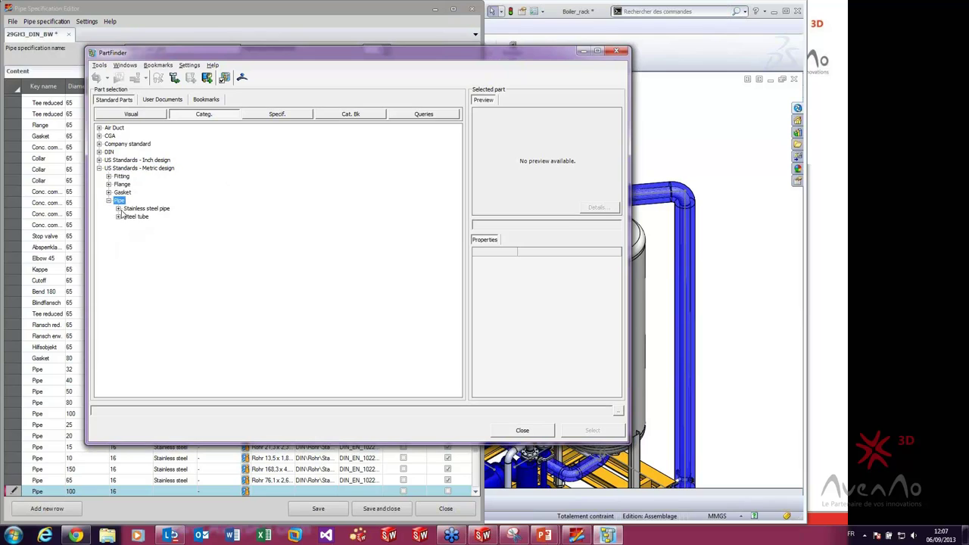
click(118, 209)
click(128, 216)
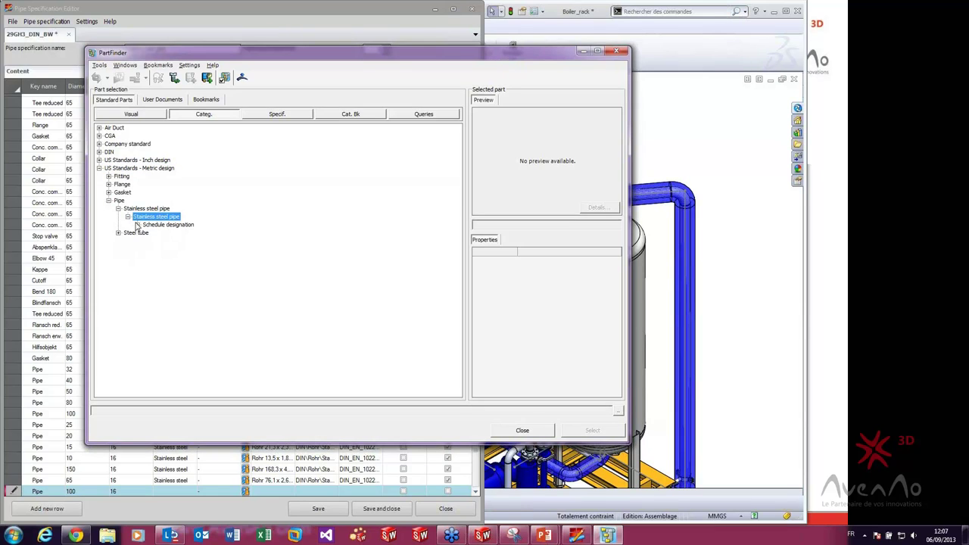
click(137, 225)
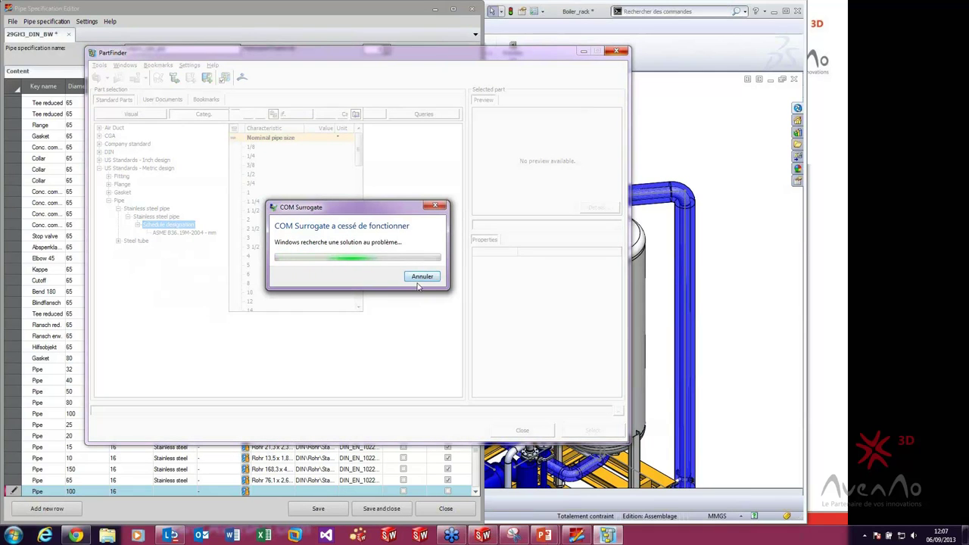
- Dismiss the COM Surrogate crash with Annuler, returning to the editor's new DN 100 PN 16 Pipe row
click(416, 276)
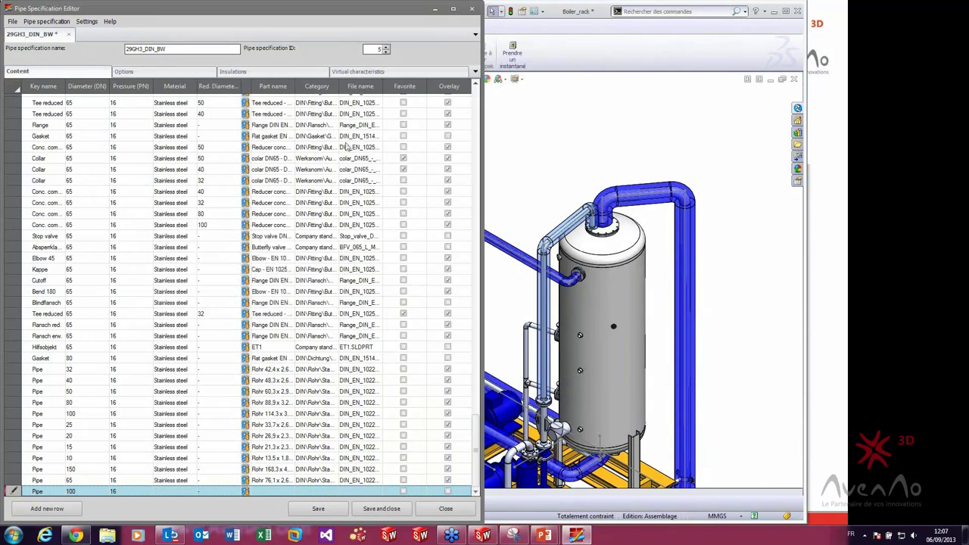
click(245, 491)
click(860, 47)
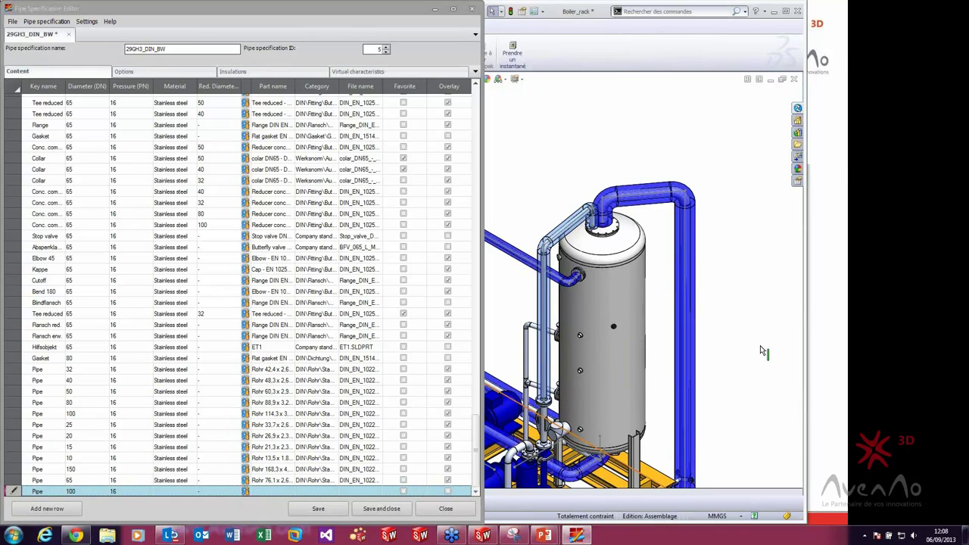
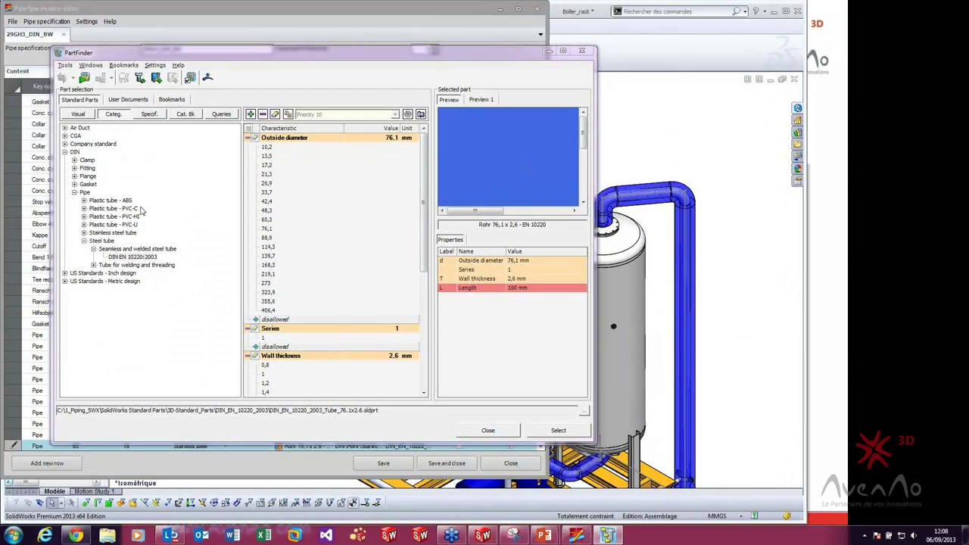
- In PartFinder, choose outside diameter 114,3 and wall thickness 4
click(247, 137)
click(247, 146)
click(248, 155)
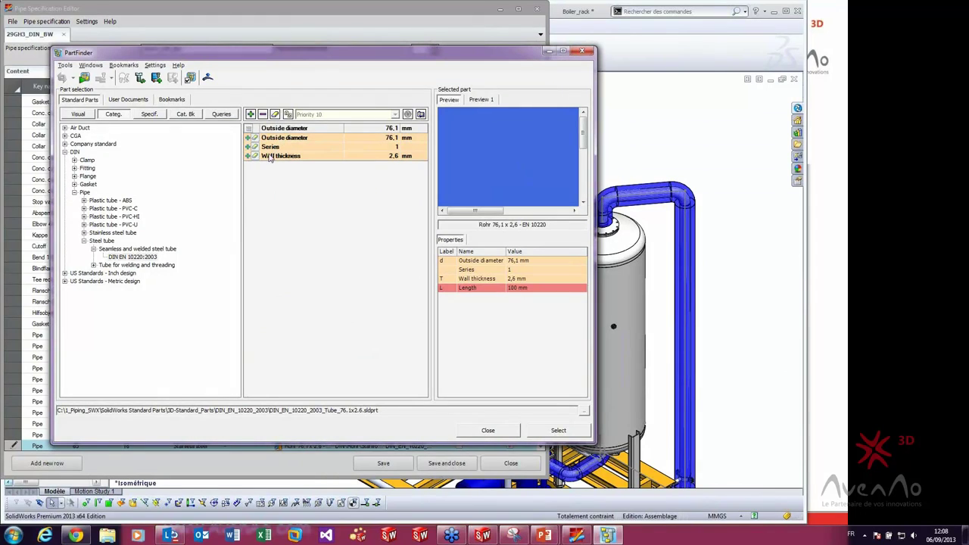
click(248, 137)
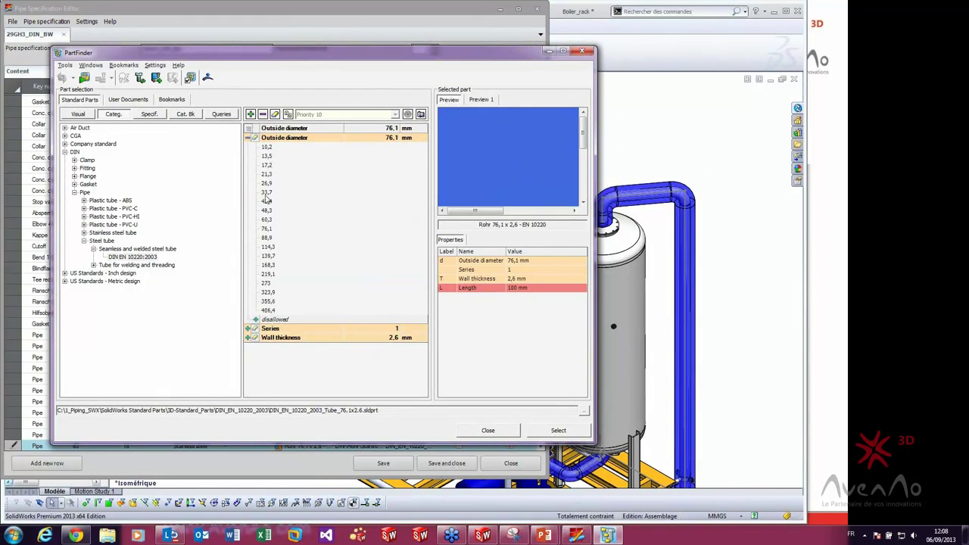
click(248, 337)
click(248, 328)
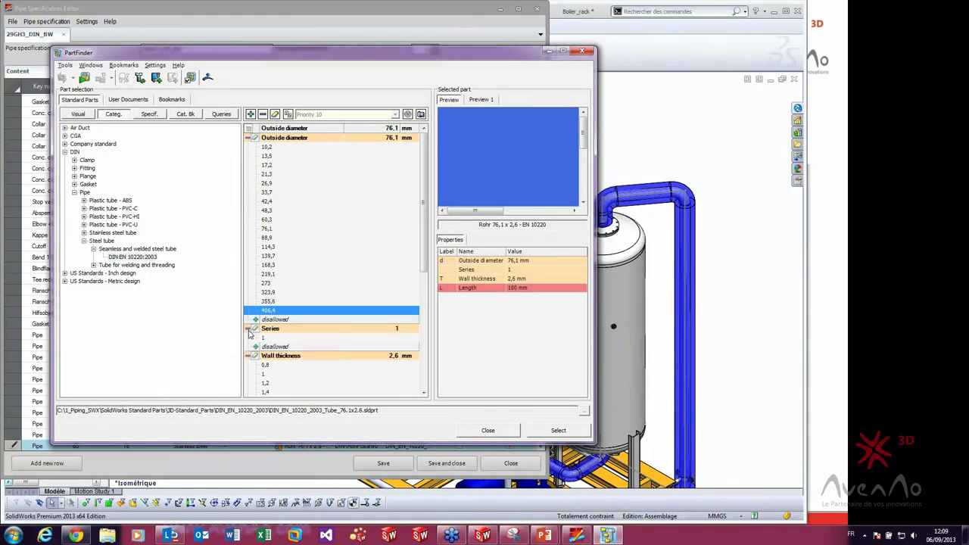
click(274, 247)
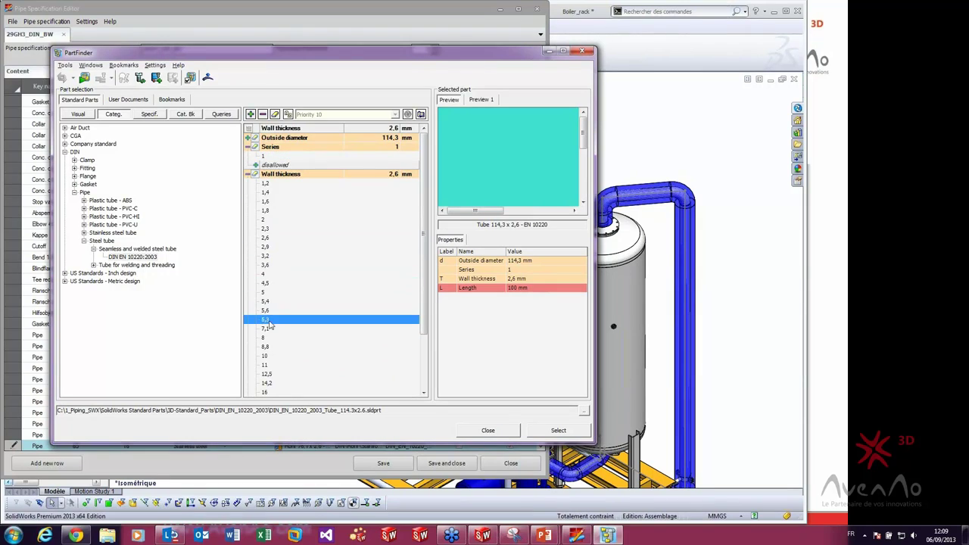
click(273, 276)
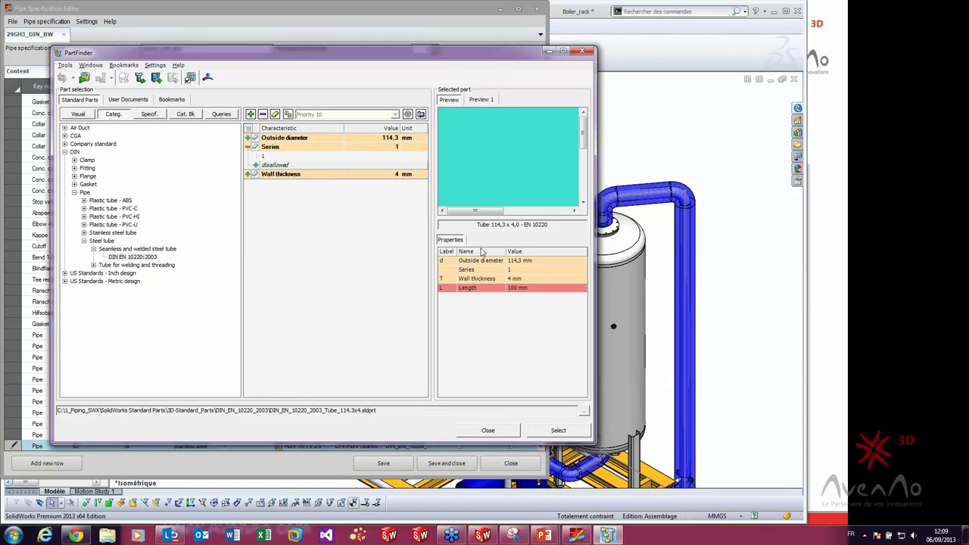
drag(550, 225, 471, 224)
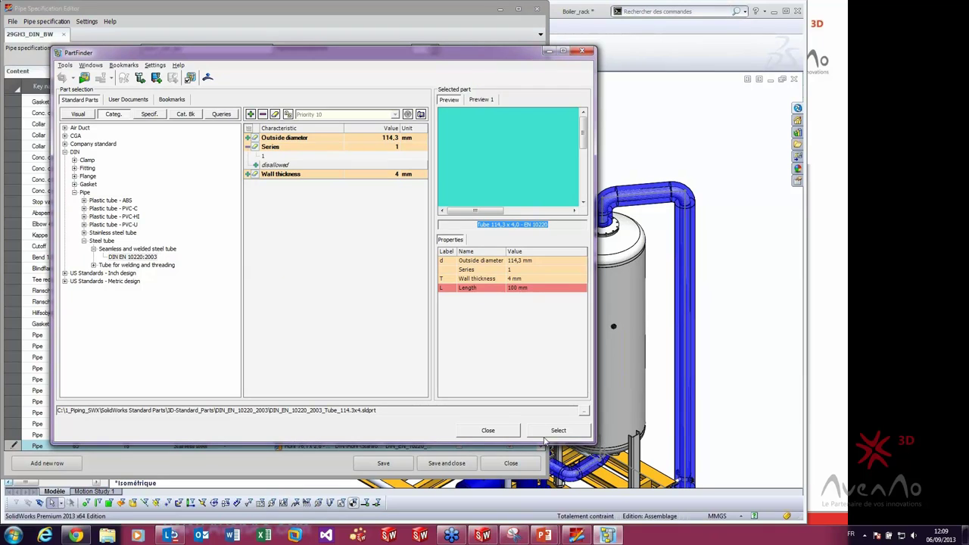
- Close the part finder, the 29GH3_DIN_BW specification and the Pipe Specification Editor
click(488, 430)
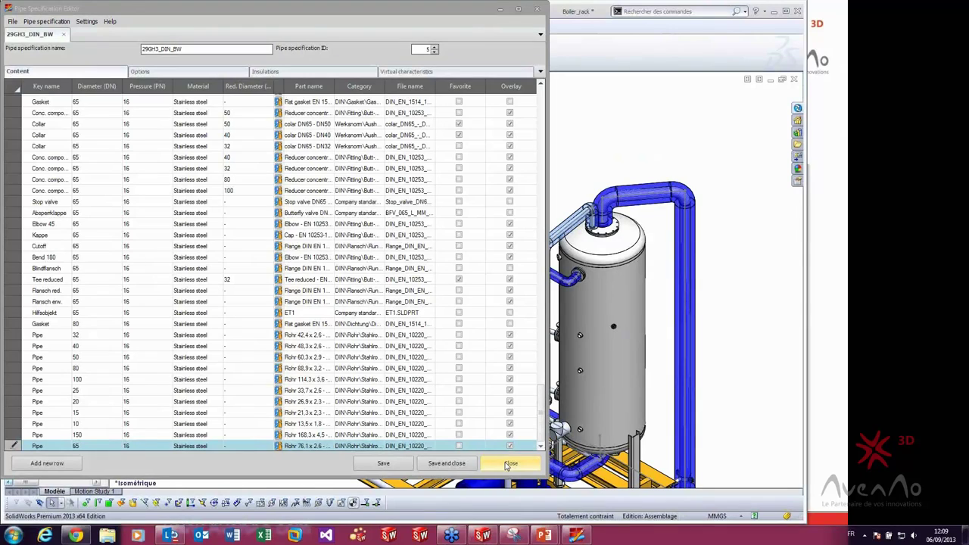
click(509, 464)
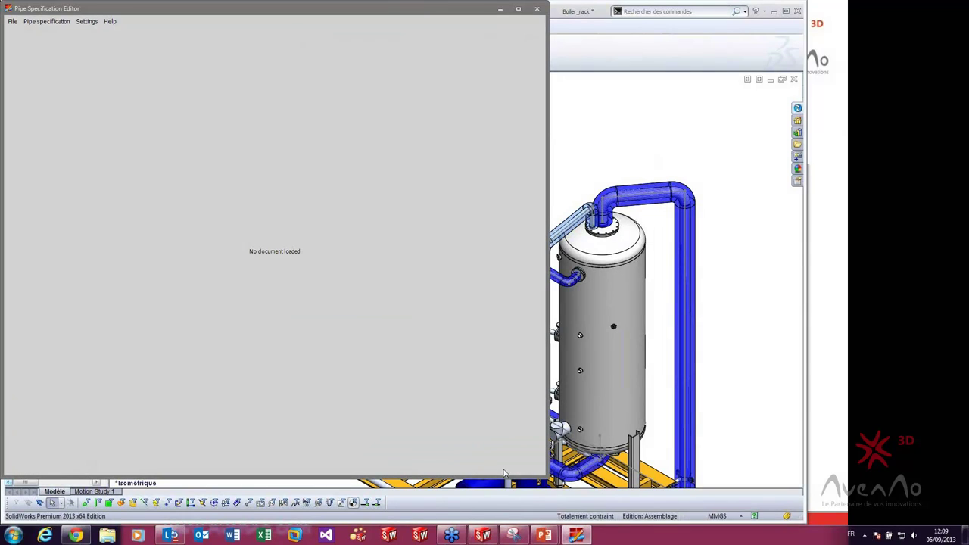
click(537, 9)
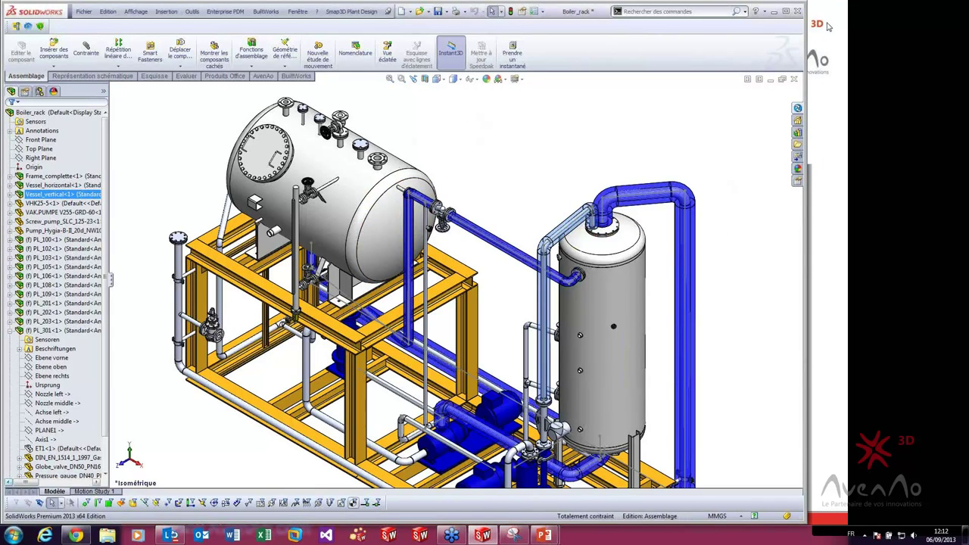
- Collapse PL_301 in the FeatureManager tree and edit the PL_301<1> component in place
key(ctrl+shift+z)
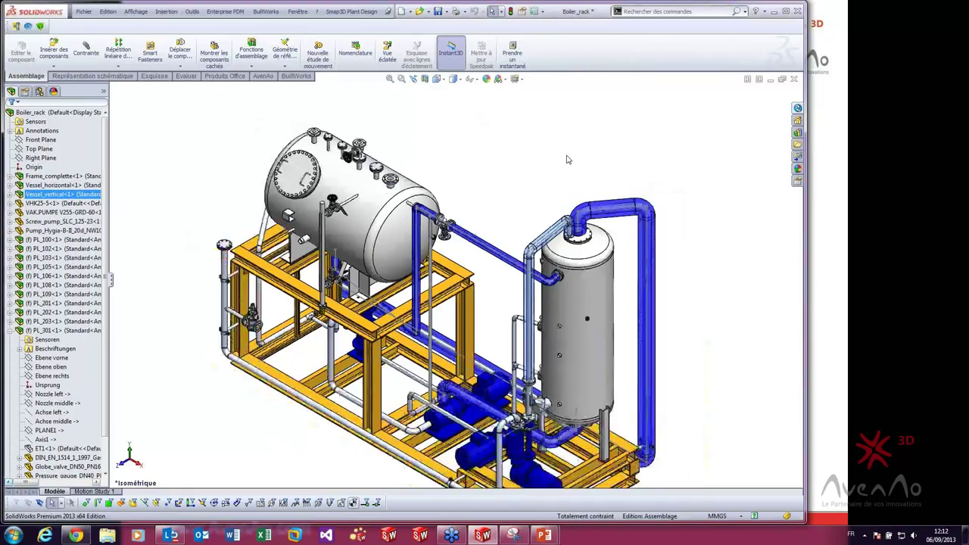
key(ctrl+shift+z)
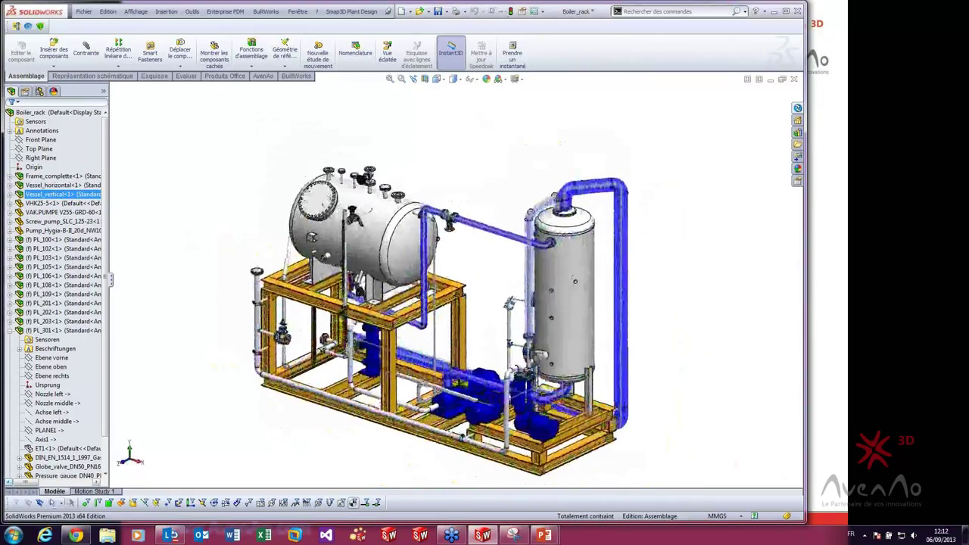
key(ctrl+shift+z)
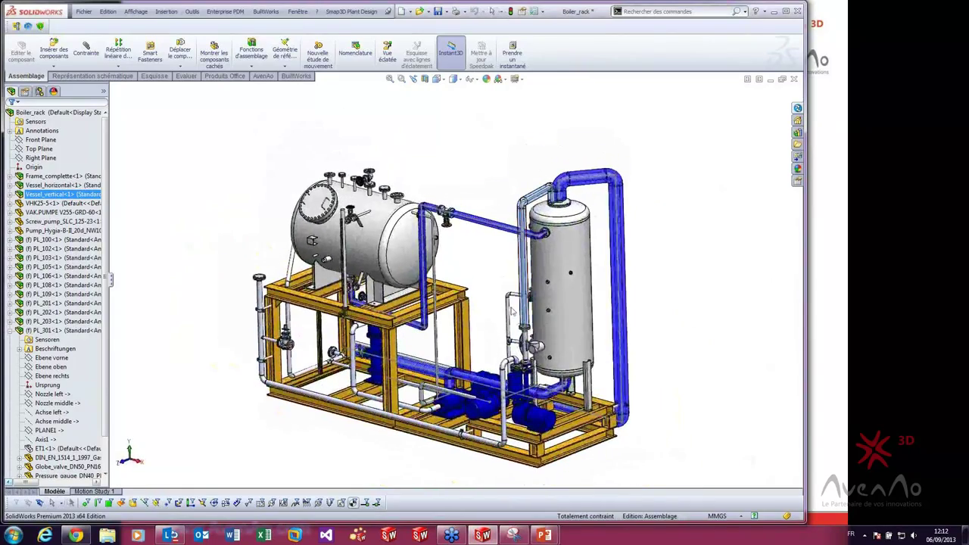
key(ctrl+shift+z)
click(6, 321)
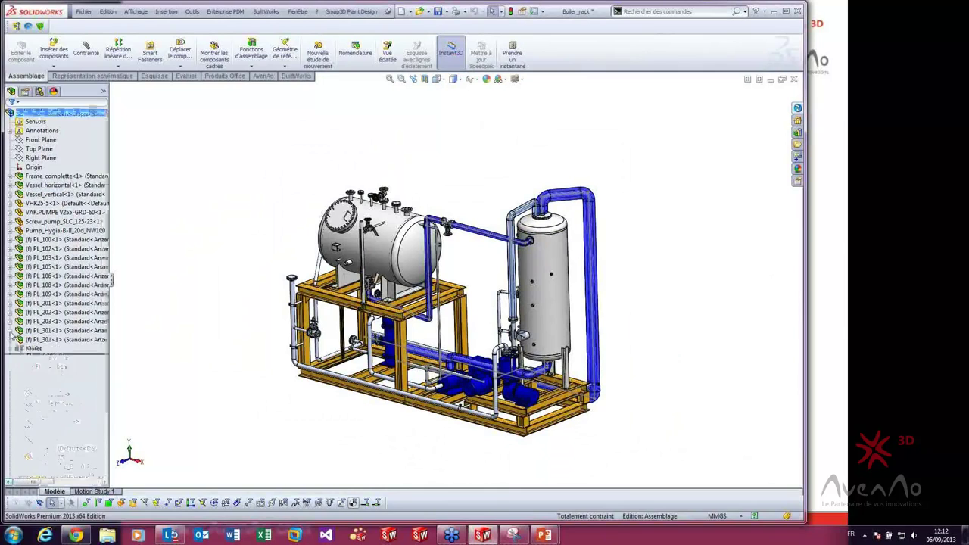
click(9, 331)
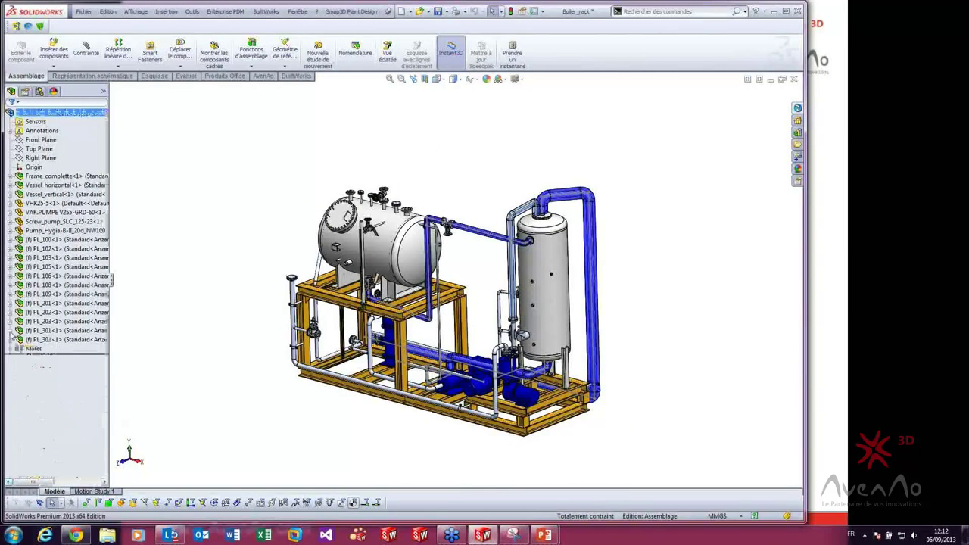
click(45, 331)
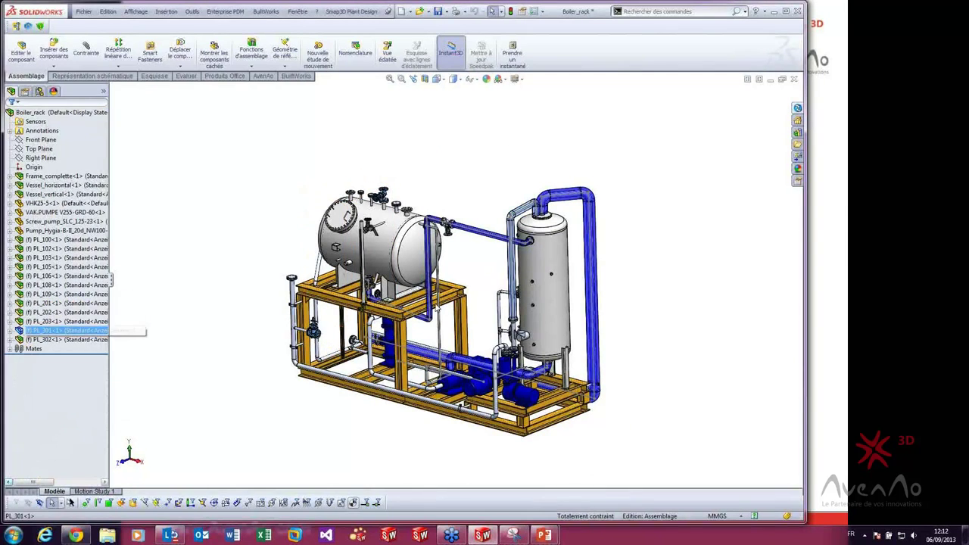
key(shift+z)
key(shift+z)
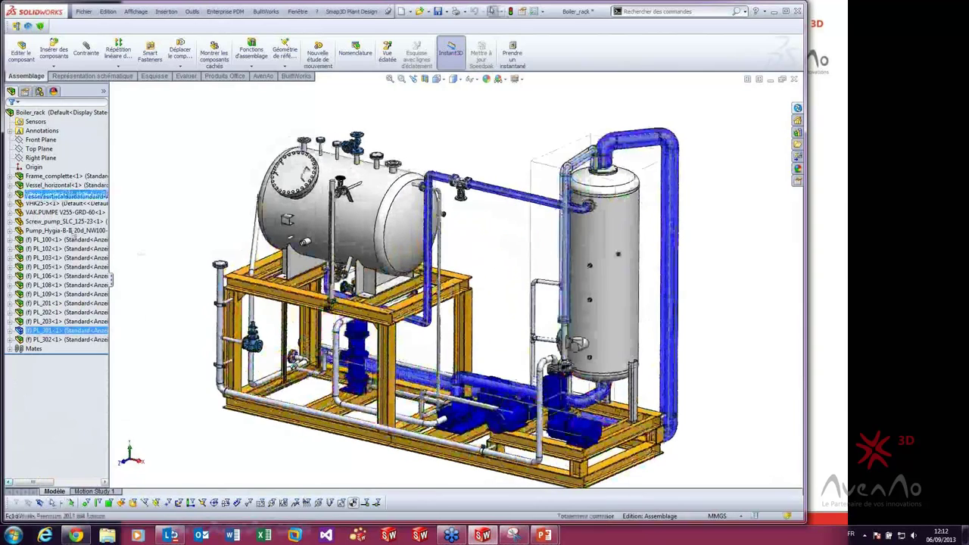
right_click(64, 330)
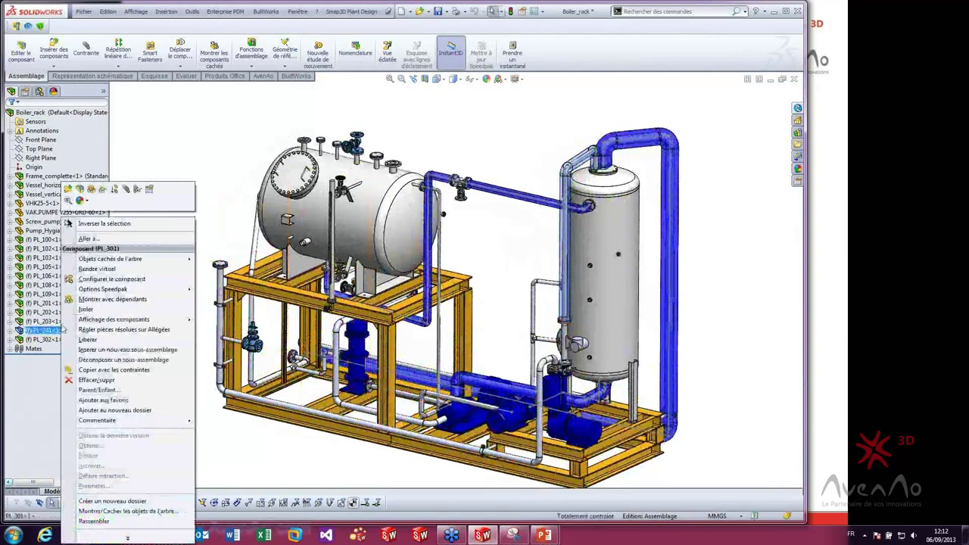
click(79, 189)
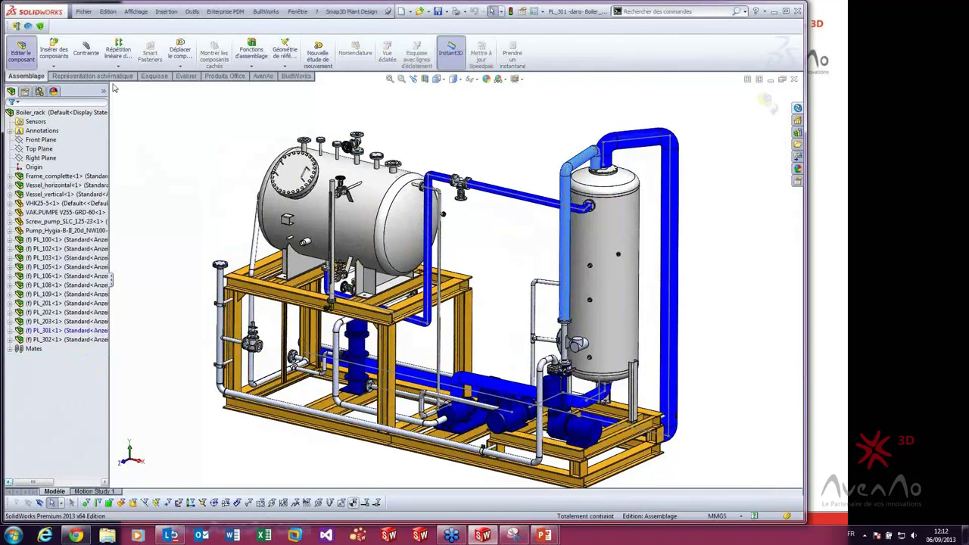
- In a new 3D sketch, draw a line chain from the vessel flange centre up and over to the valve
click(154, 76)
click(70, 43)
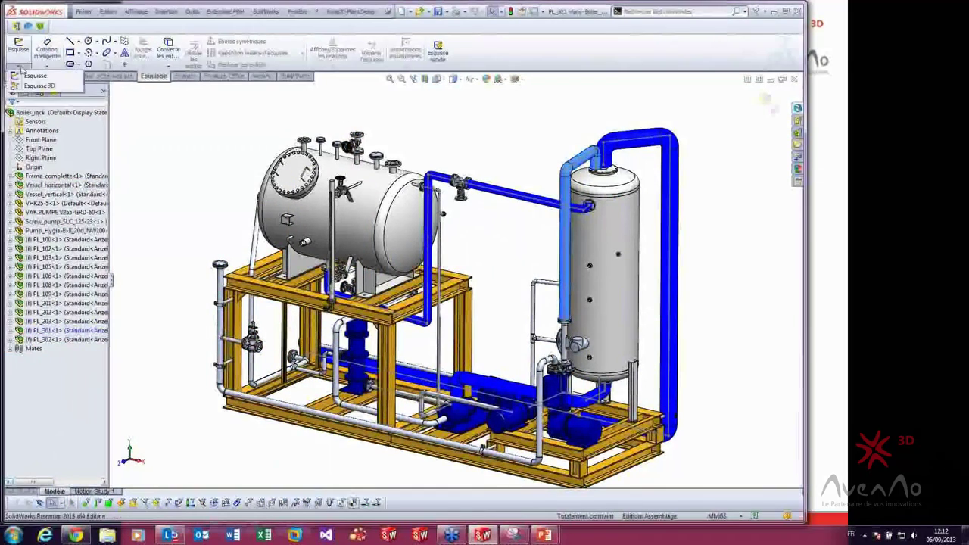
click(70, 43)
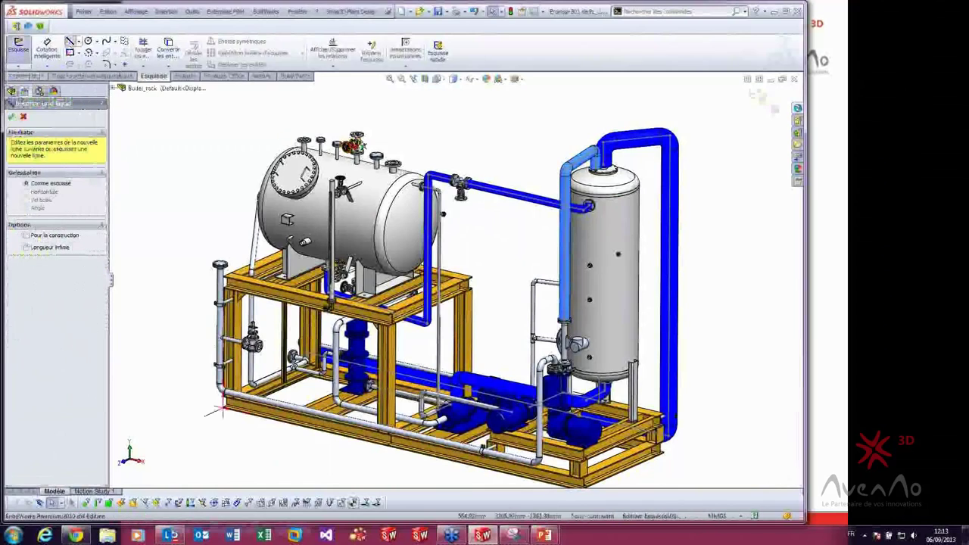
scroll(360, 144, down, 3)
scroll(274, 206, down, 3)
scroll(274, 206, down, 2)
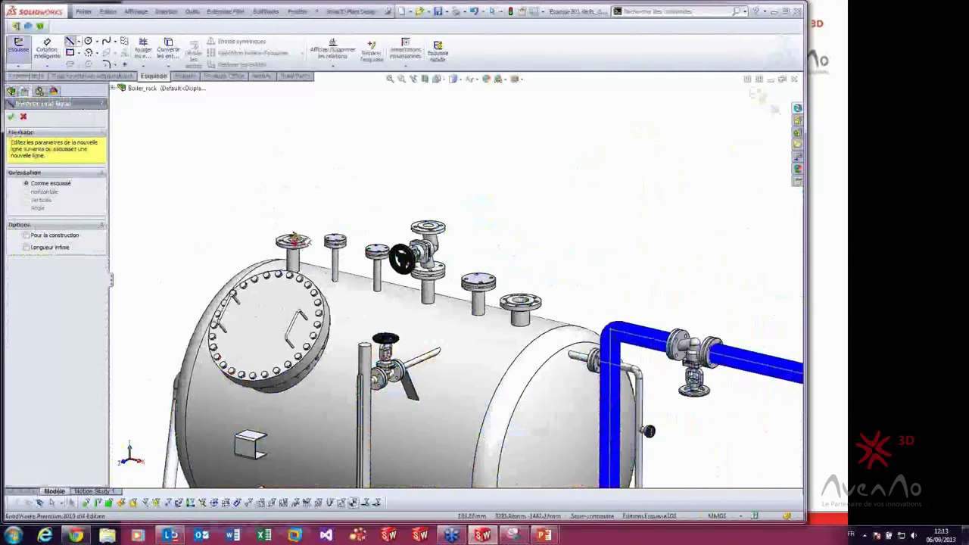
scroll(309, 248, down, 2)
middle_drag(312, 250, 314, 243)
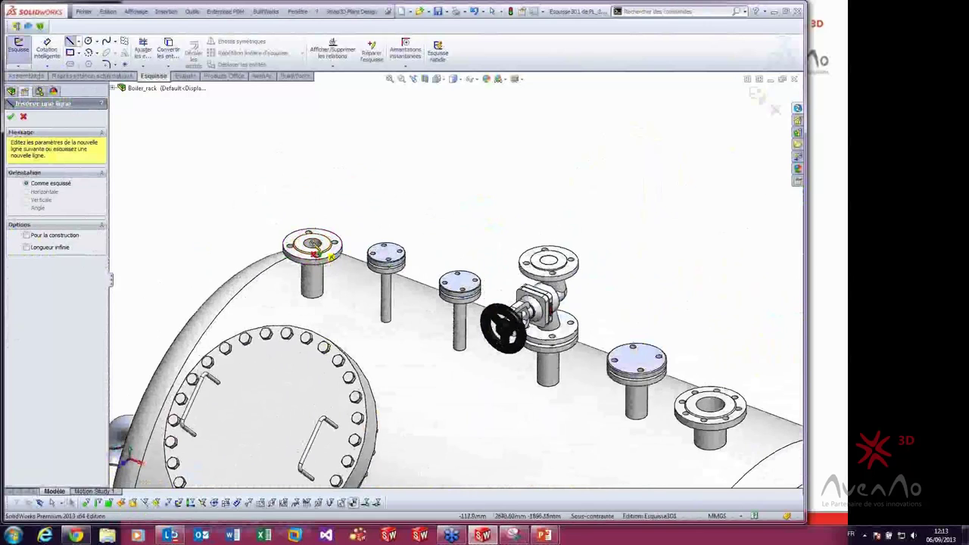
click(312, 244)
scroll(346, 134, up, 2)
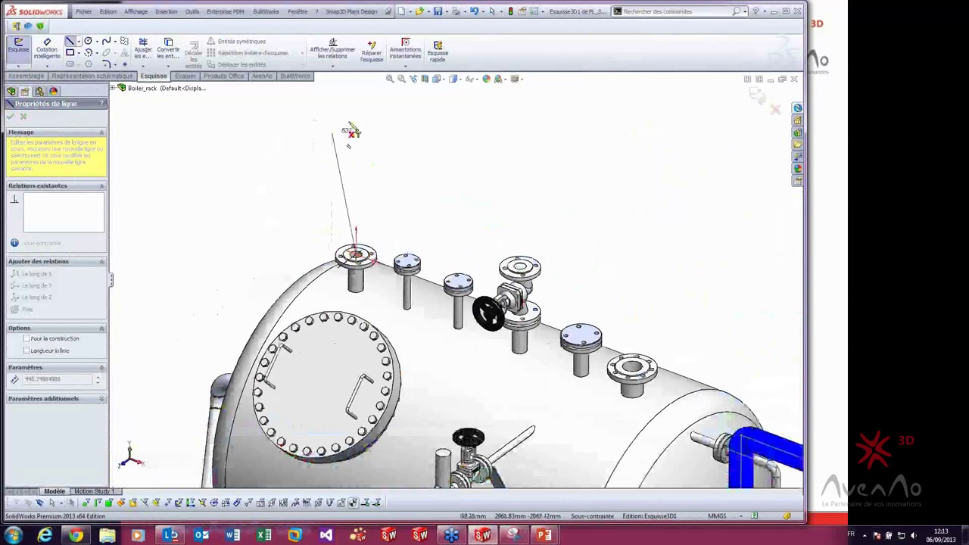
click(356, 112)
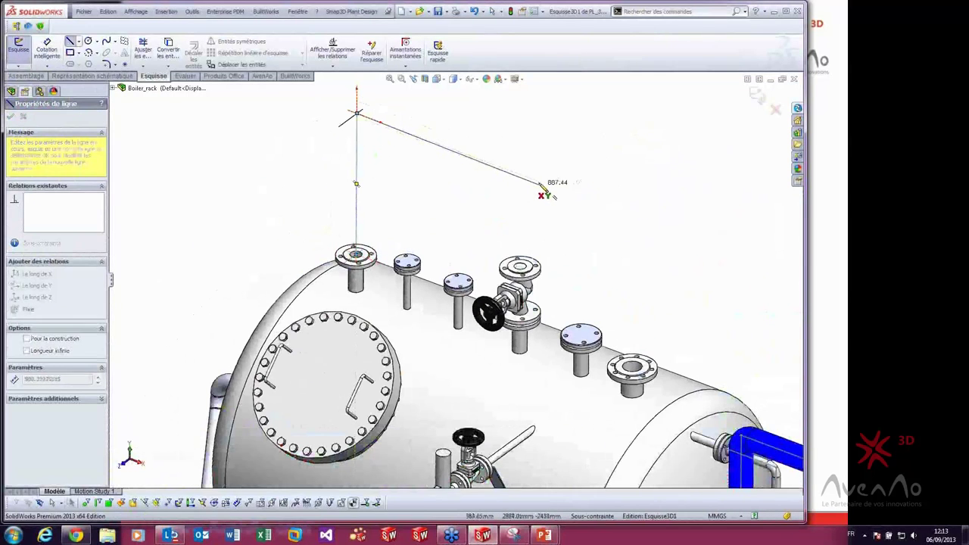
click(539, 182)
double_click(538, 244)
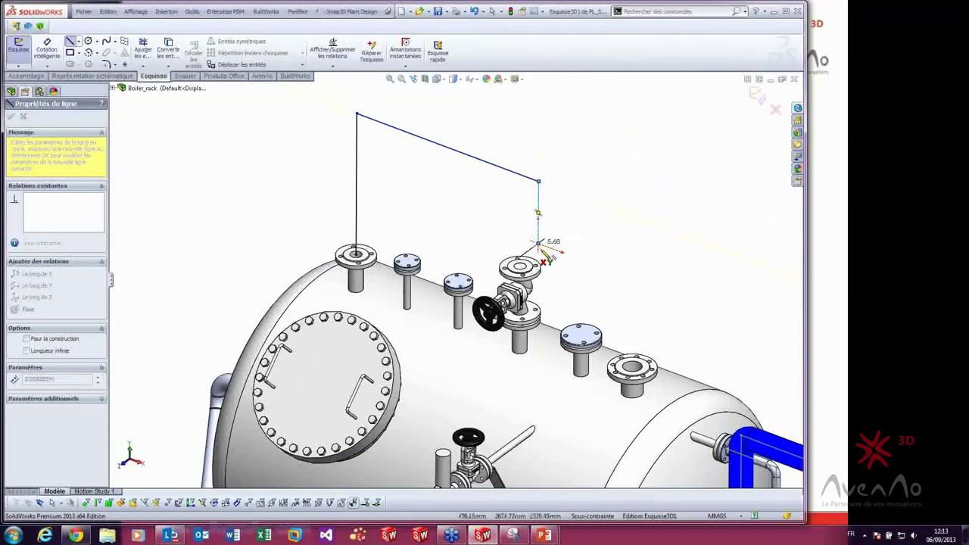
key(Escape)
- Make the free line end concentric with the valve flange edge
click(538, 244)
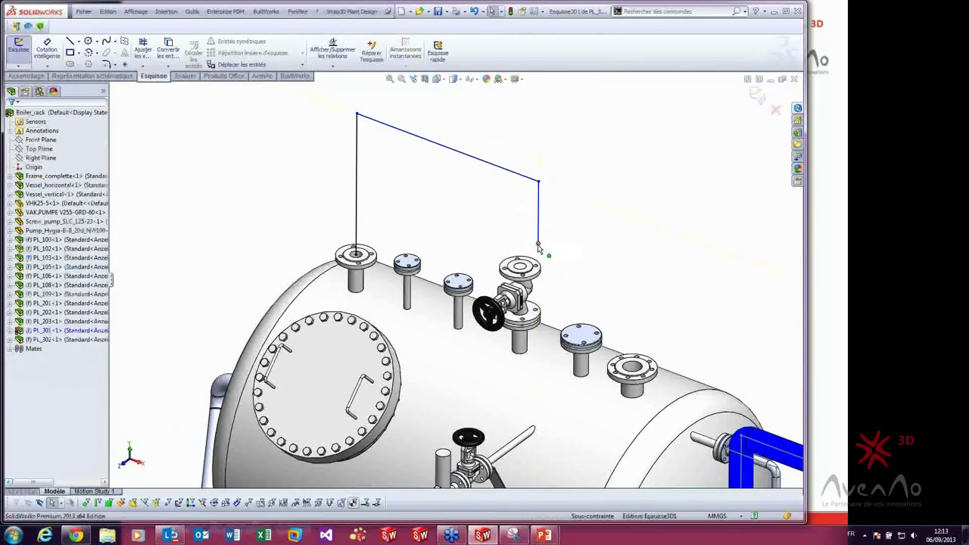
ctrl+click(522, 269)
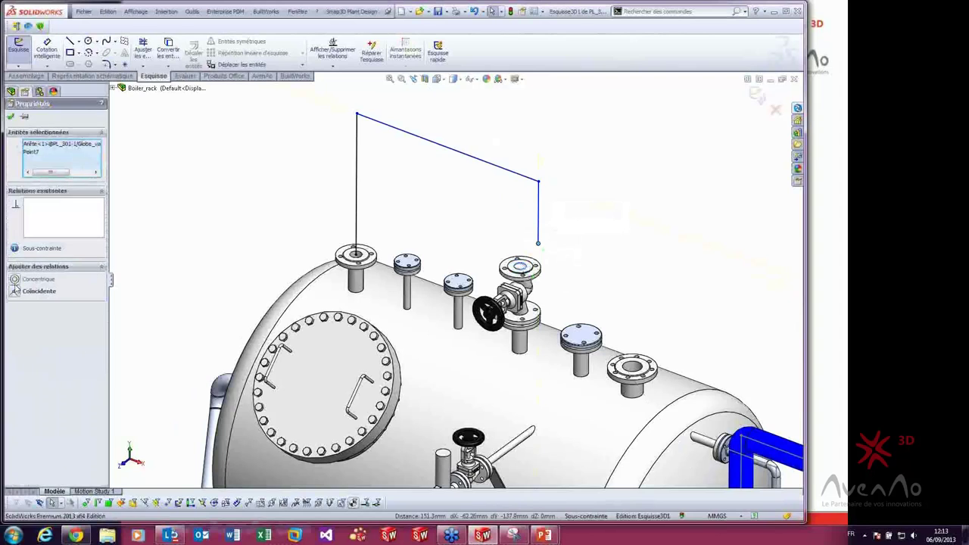
click(37, 279)
scroll(564, 246, down, 4)
key(Escape)
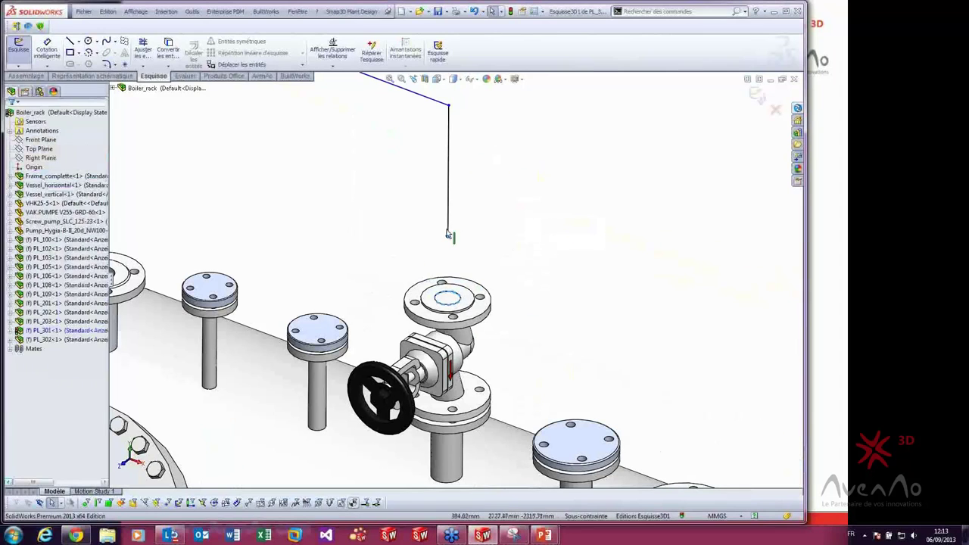
- Constrain the vertical line's end point to the valve's top flange face with 'Sur le plan'
click(447, 236)
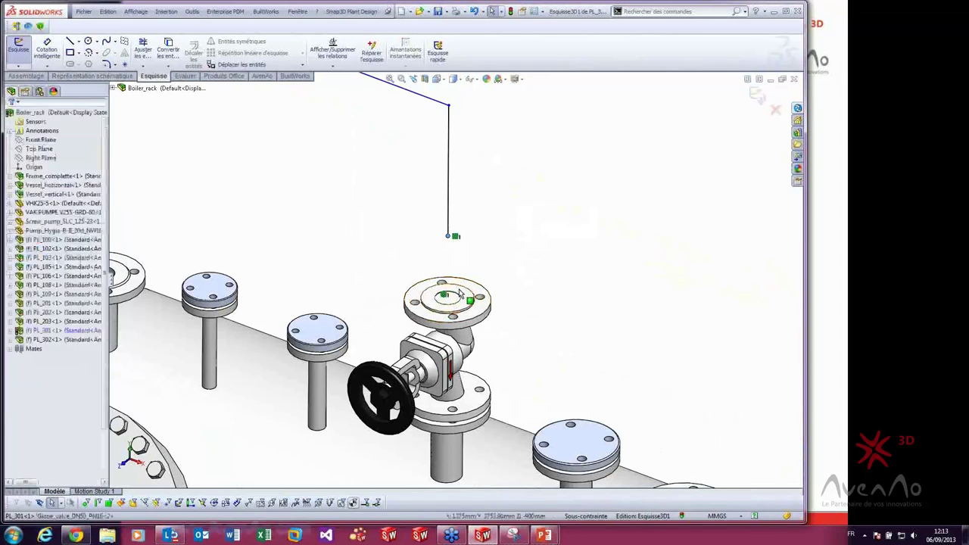
ctrl+click(446, 297)
click(25, 280)
key(Escape)
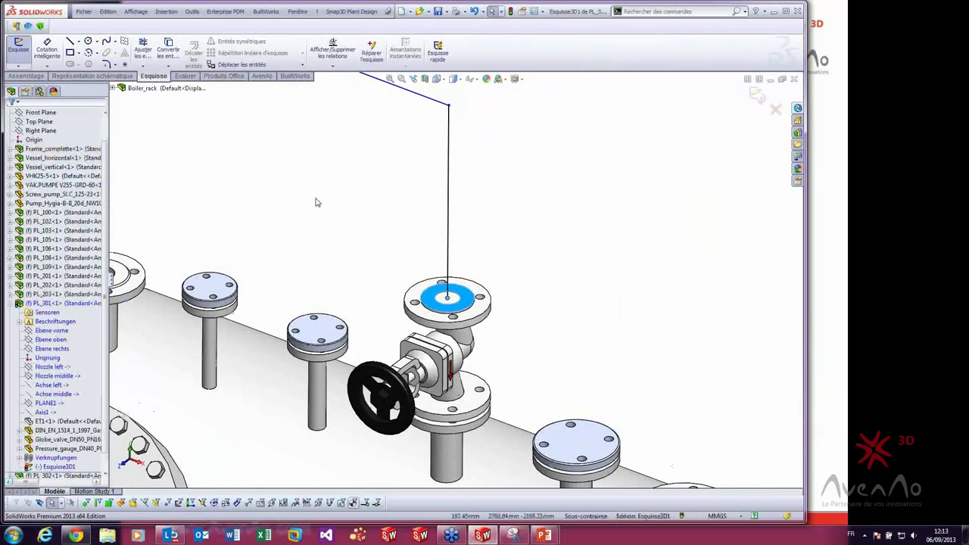
scroll(320, 197, up, 2)
scroll(320, 193, up, 2)
- Draw new sketch lines from the existing route line down toward the lower valve
click(70, 41)
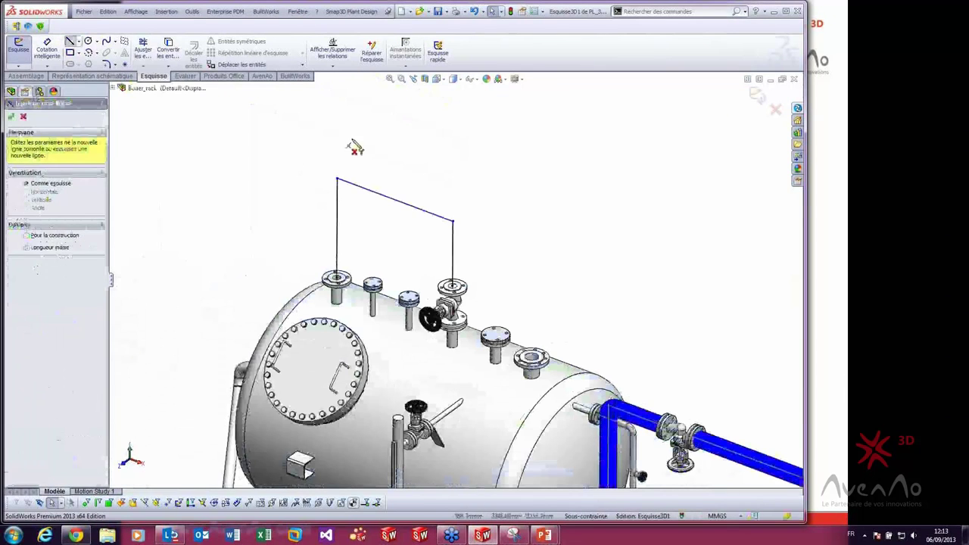
click(407, 204)
scroll(409, 216, up, 3)
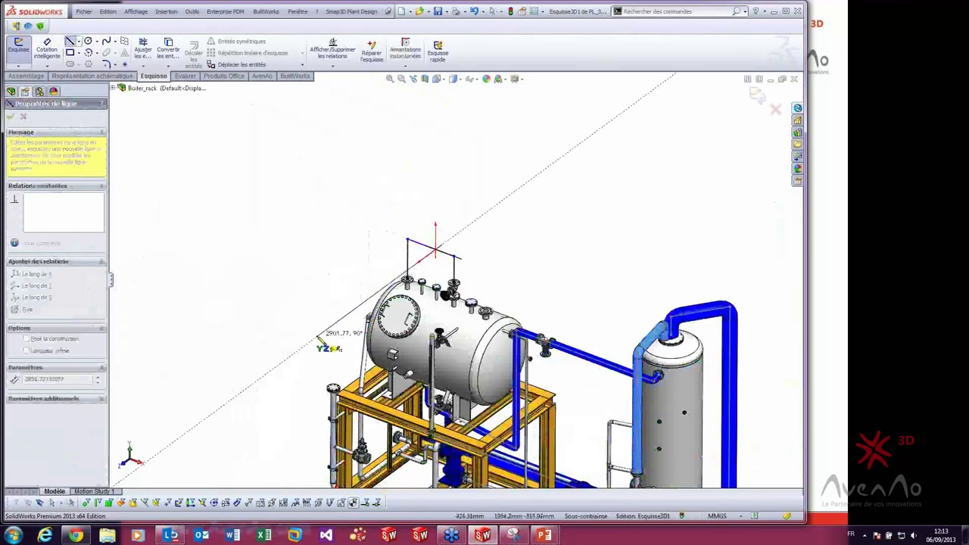
scroll(356, 371, up, 3)
scroll(402, 418, down, 5)
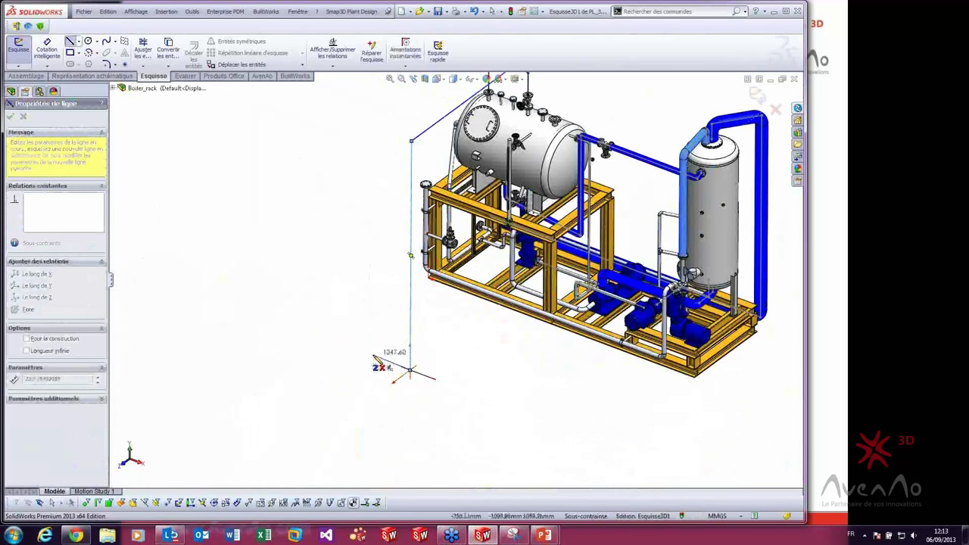
click(409, 370)
scroll(412, 348, down, 3)
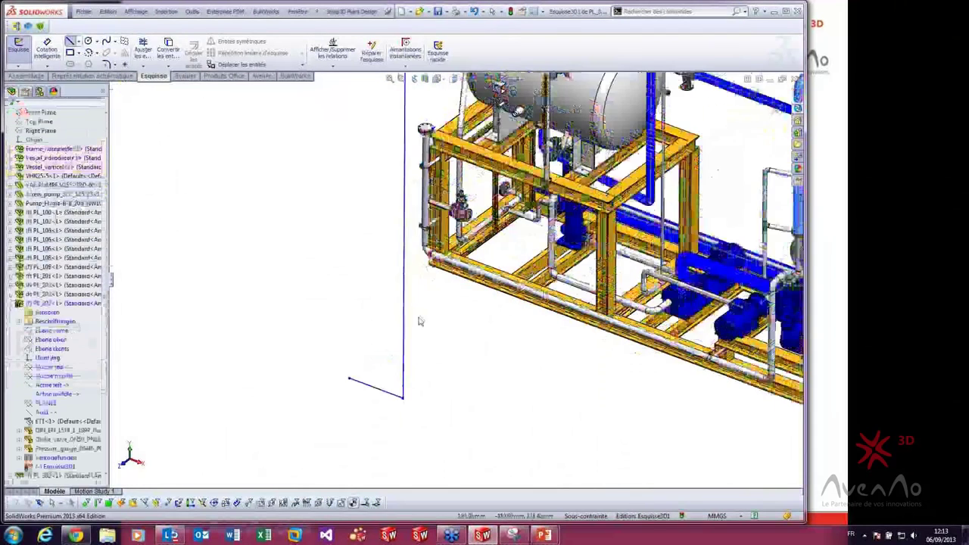
scroll(419, 320, down, 3)
click(319, 410)
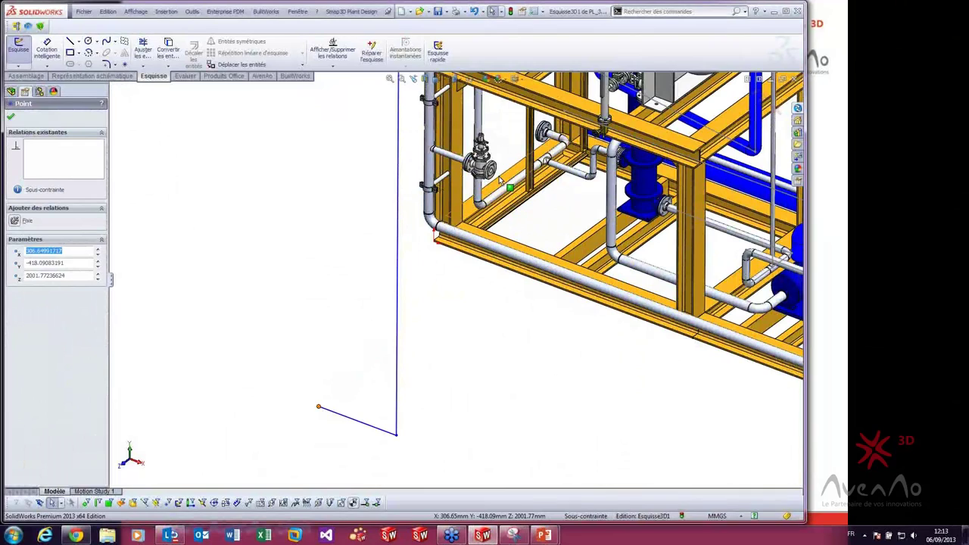
scroll(469, 221, down, 3)
scroll(468, 221, down, 3)
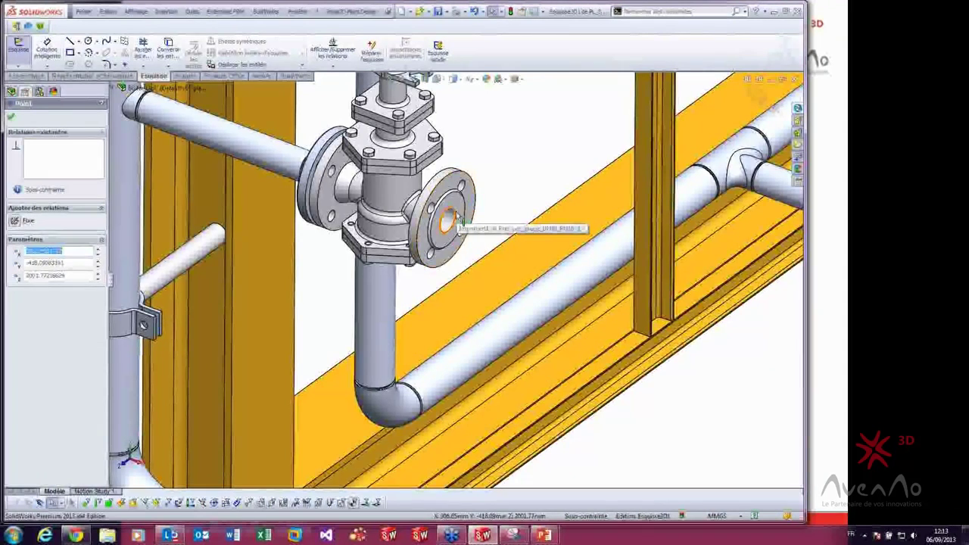
- Make the new line end concentric with the lower valve flange's inner circle
ctrl+click(454, 218)
click(23, 279)
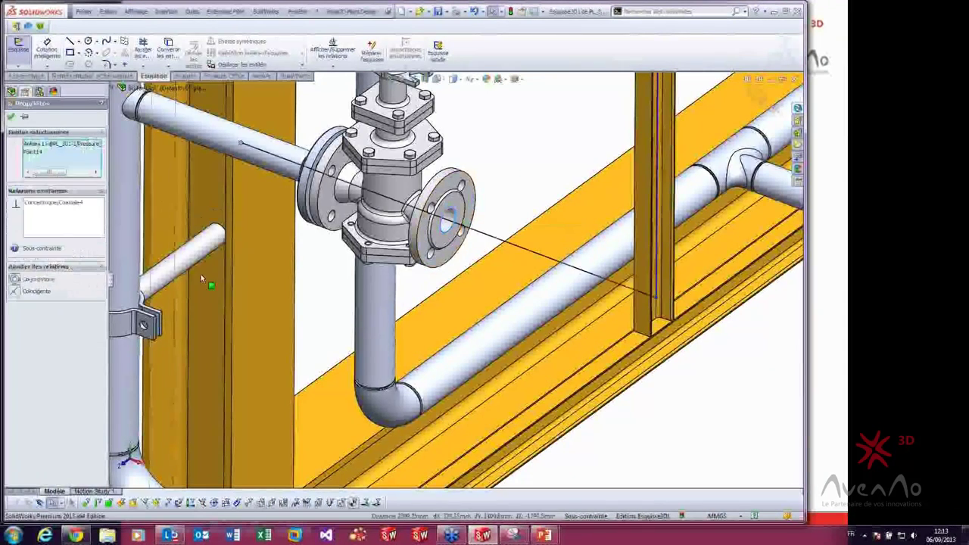
scroll(454, 195, up, 3)
click(454, 195)
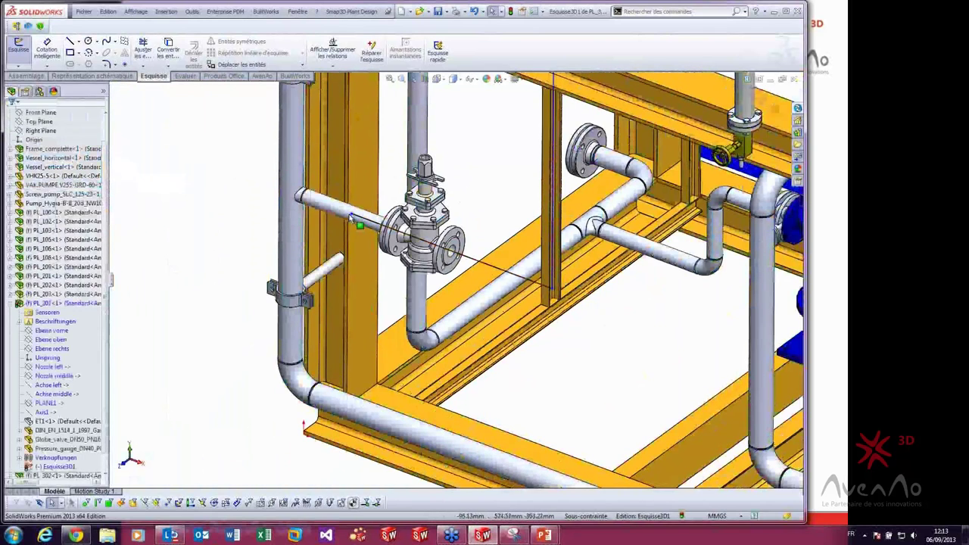
click(452, 249)
- Put the route's end point on the lower valve flange face with 'Sur le plan'
ctrl+click(454, 251)
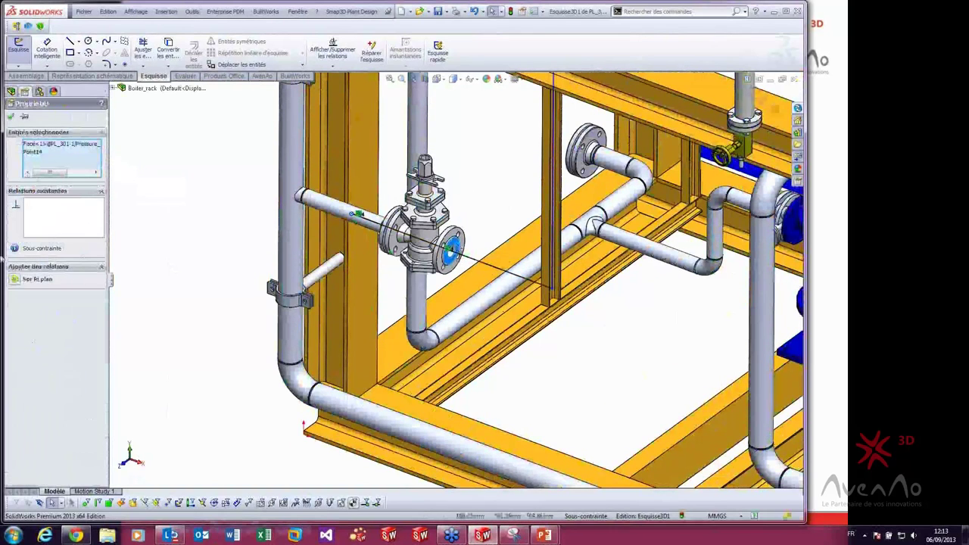
click(22, 279)
key(Escape)
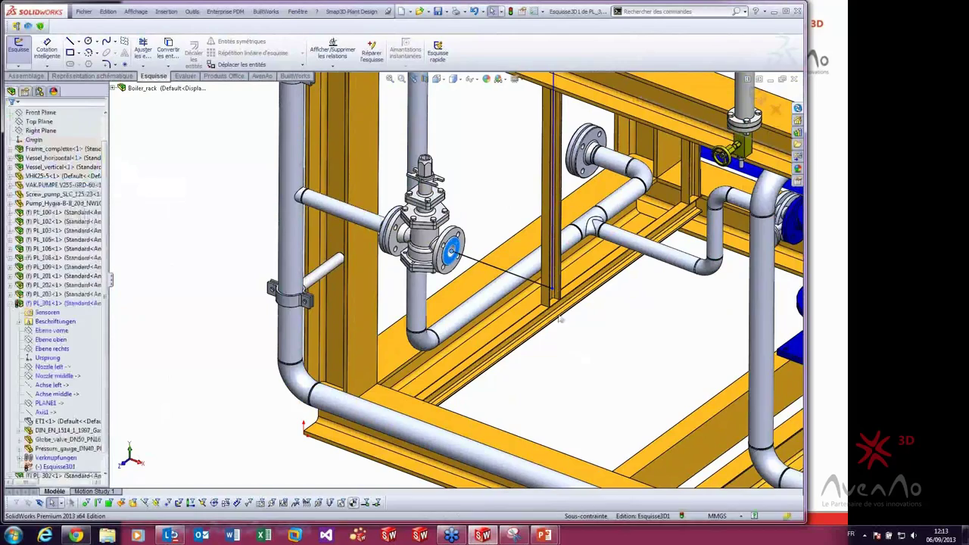
scroll(454, 341, up, 3)
scroll(335, 407, up, 2)
scroll(424, 303, up, 2)
scroll(501, 117, down, 3)
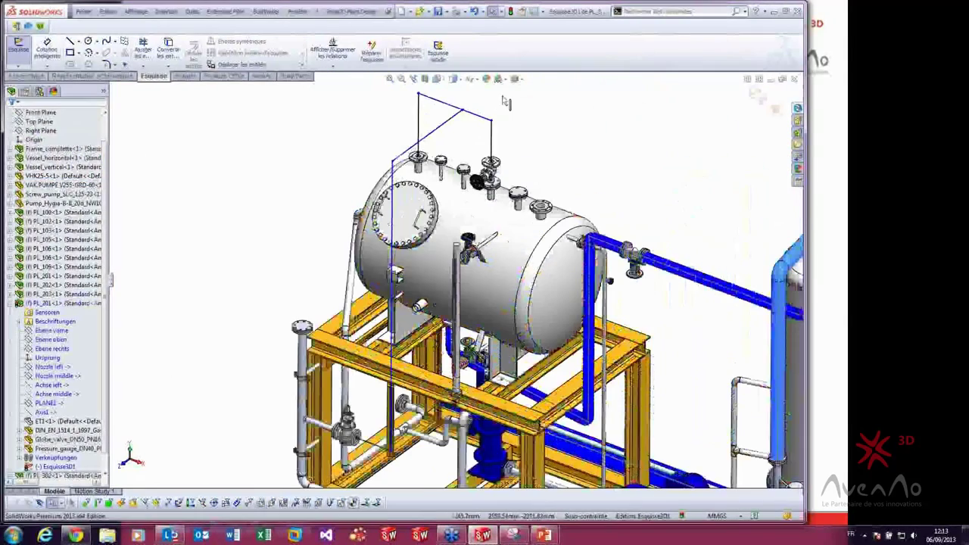
scroll(500, 116, up, 1)
scroll(500, 117, down, 2)
- Dimension the top sketch line at 350 and the vertical line at 450
click(47, 47)
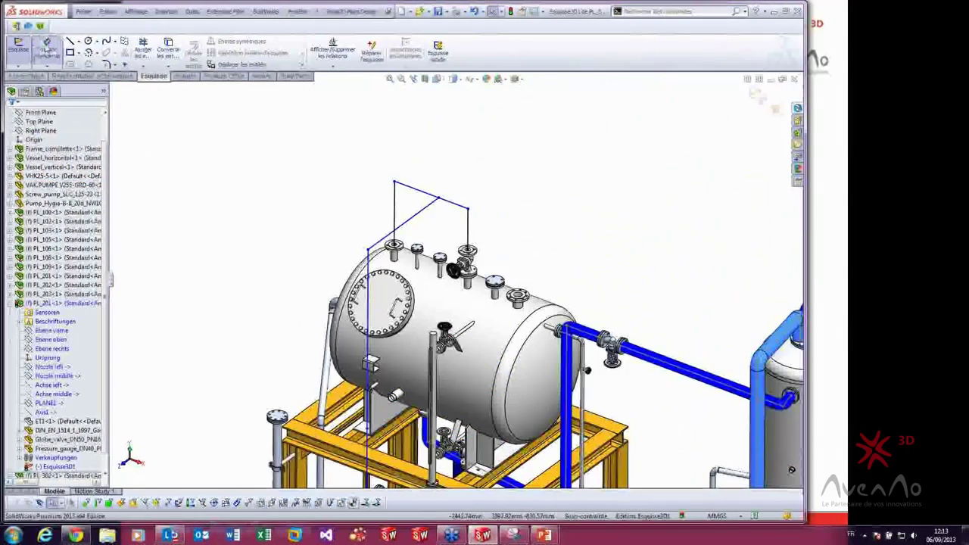
click(440, 199)
click(458, 186)
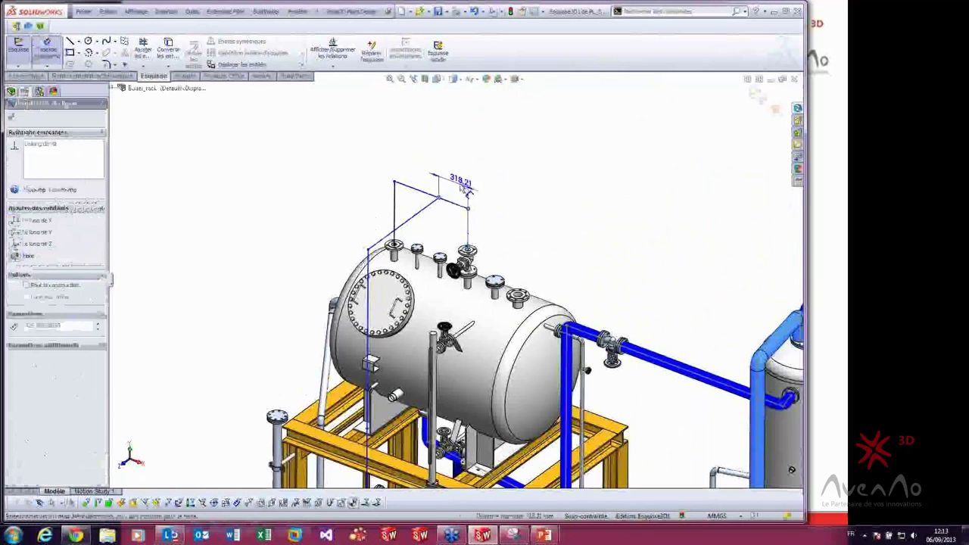
text(350)
key(Return)
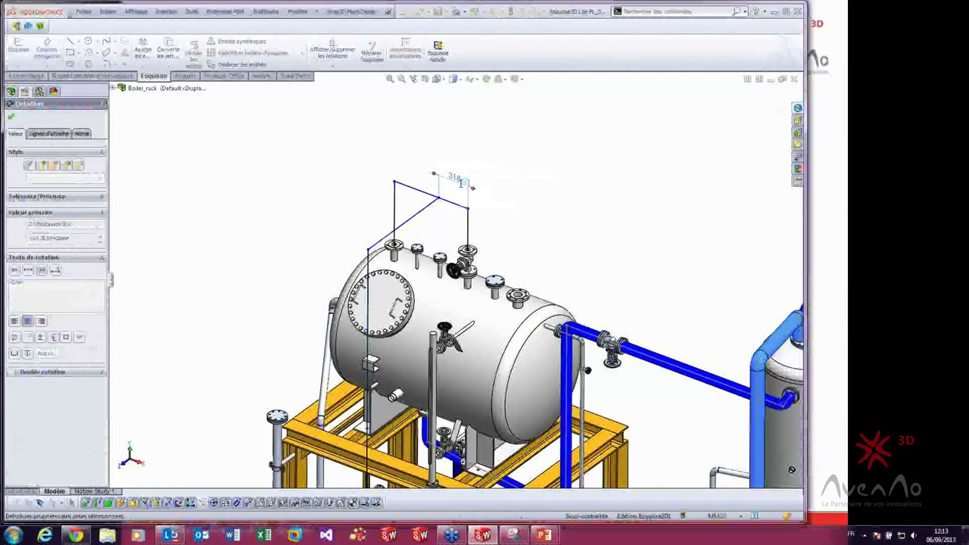
click(469, 229)
click(489, 224)
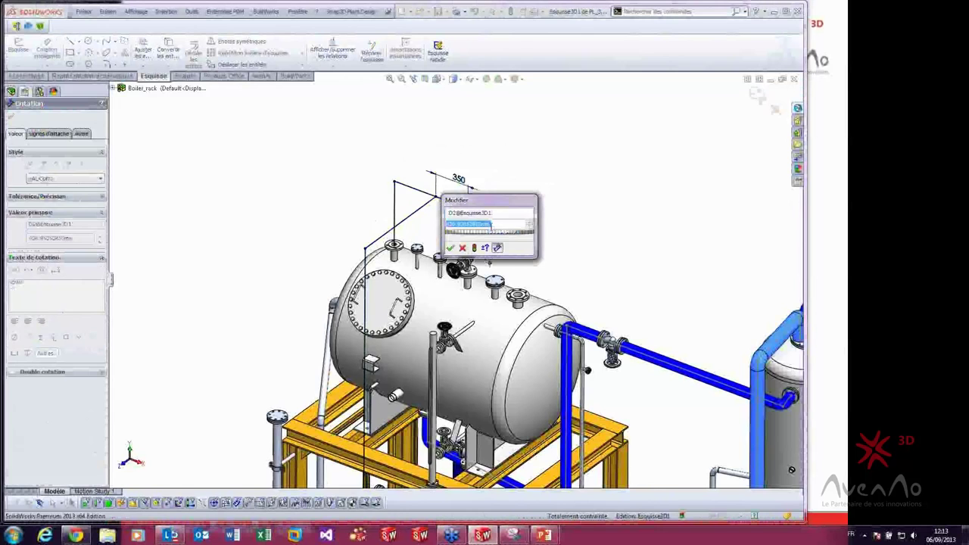
key(Return)
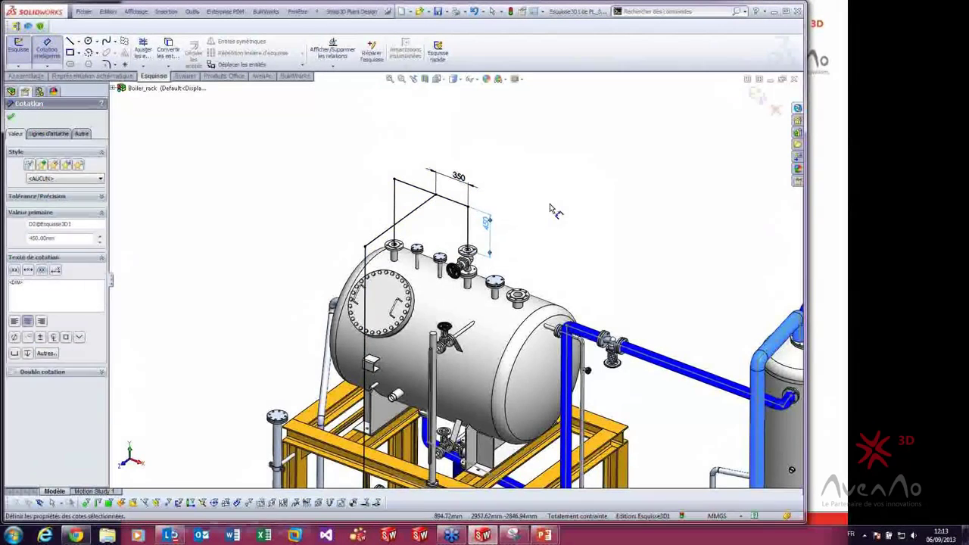
key(Escape)
key(f)
- Exit the 3D sketch editing
scroll(506, 408, down, 2)
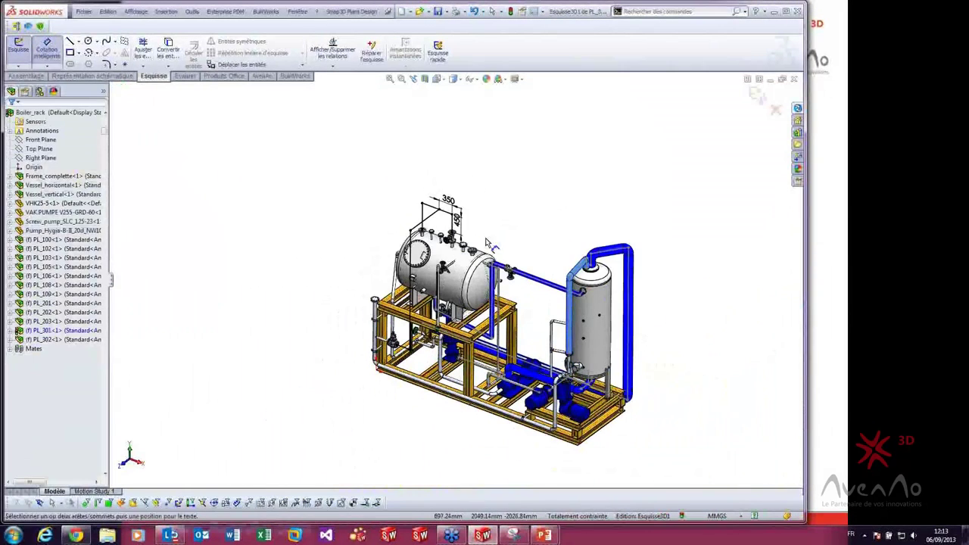
scroll(505, 408, down, 1)
scroll(505, 407, down, 1)
click(754, 94)
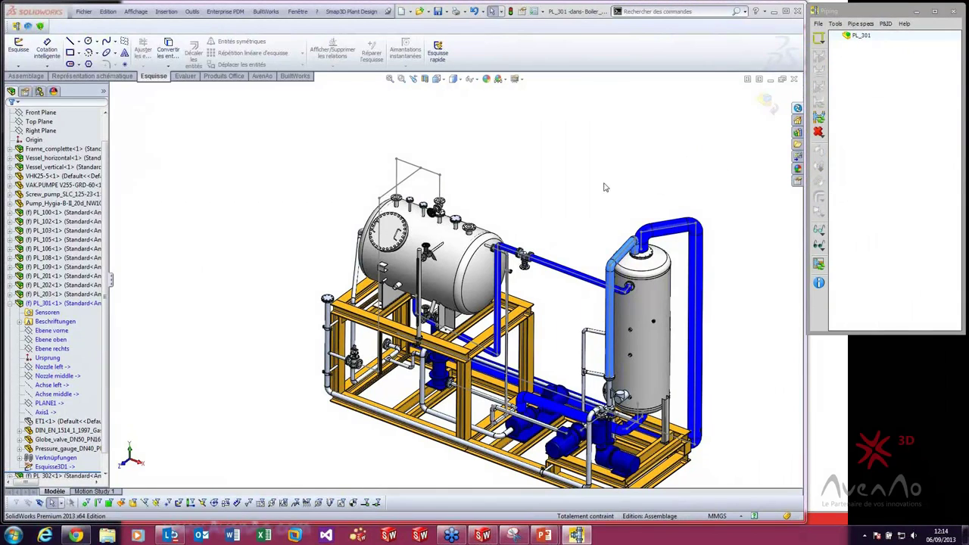
- Select the Esquisse3D1 route sketch under PL_301
click(86, 247)
double_click(59, 467)
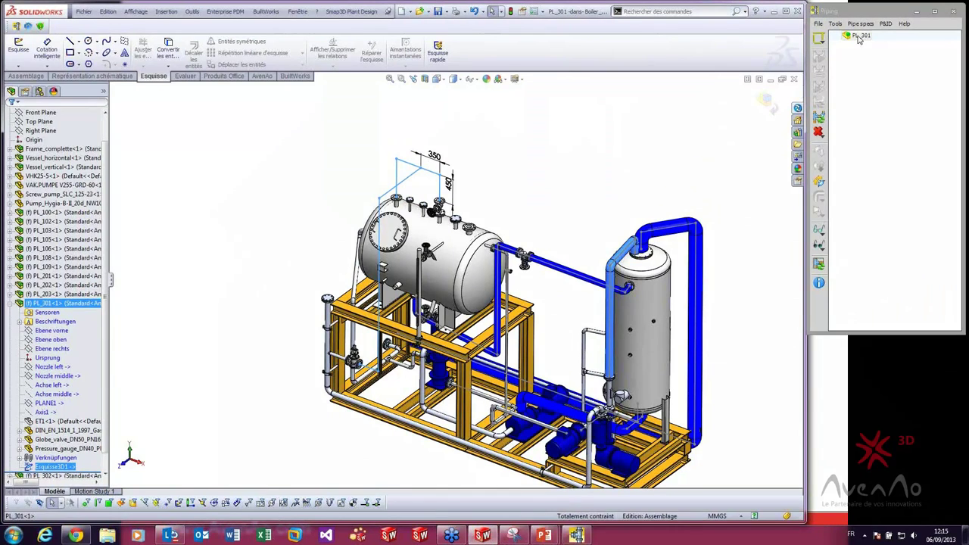
- Generate route paths from Esquisse3D1 and select both aux_00002 and aux_00003 under PL_301
click(55, 467)
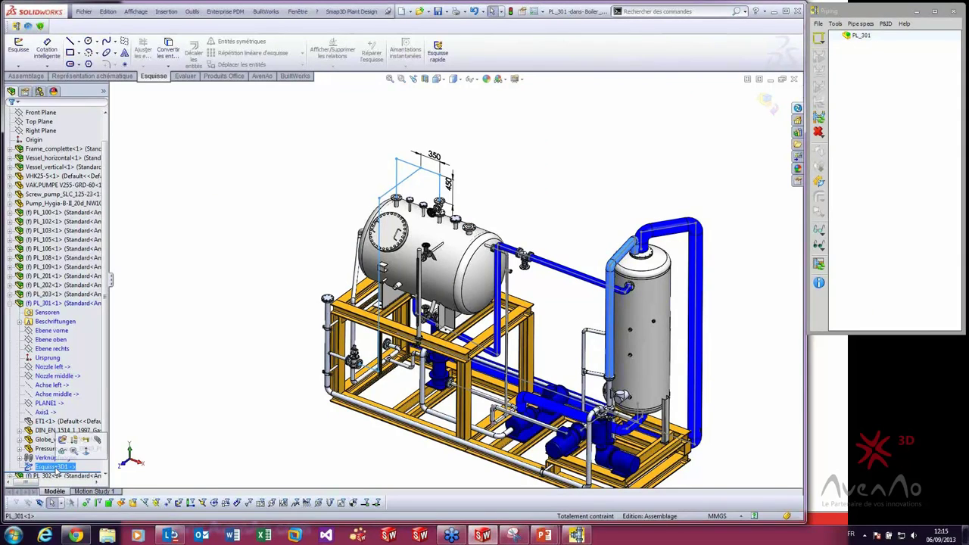
click(56, 467)
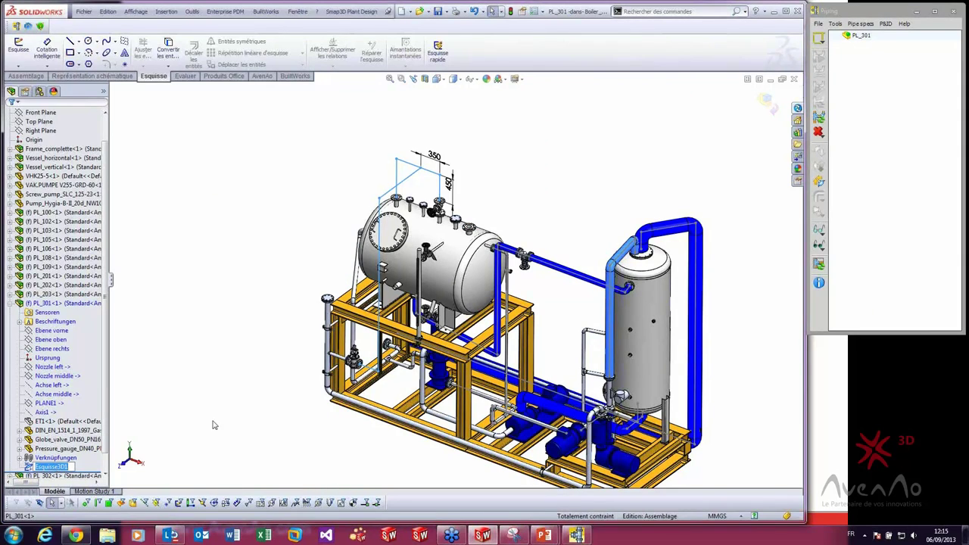
click(825, 38)
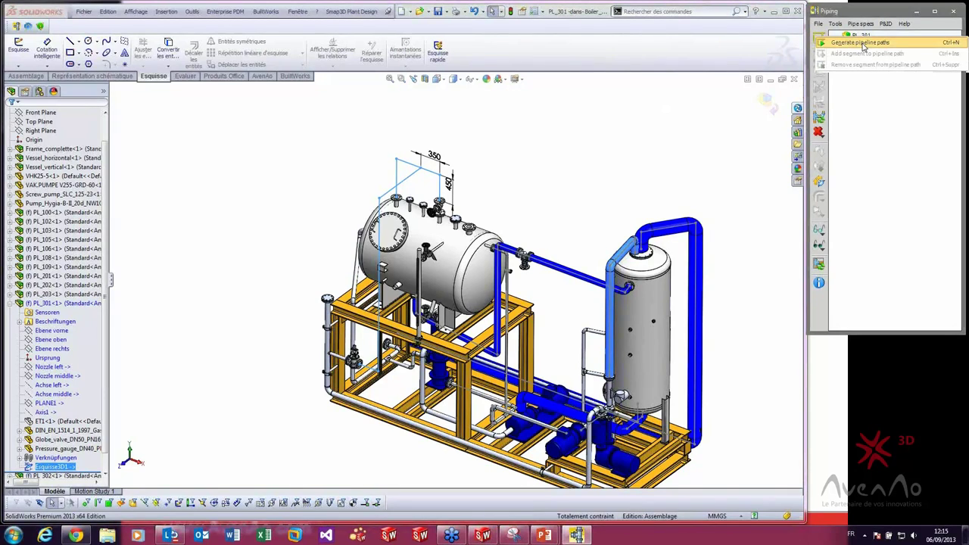
click(861, 43)
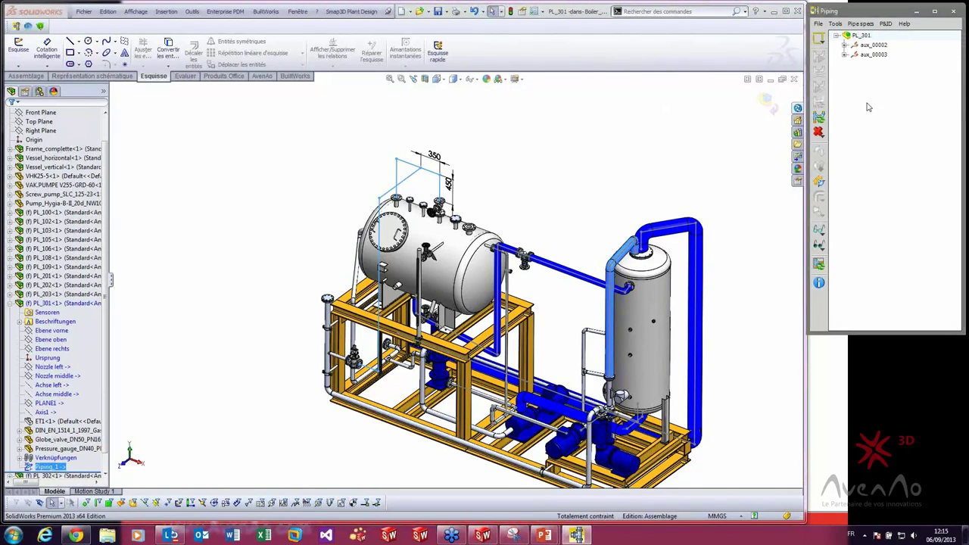
click(878, 45)
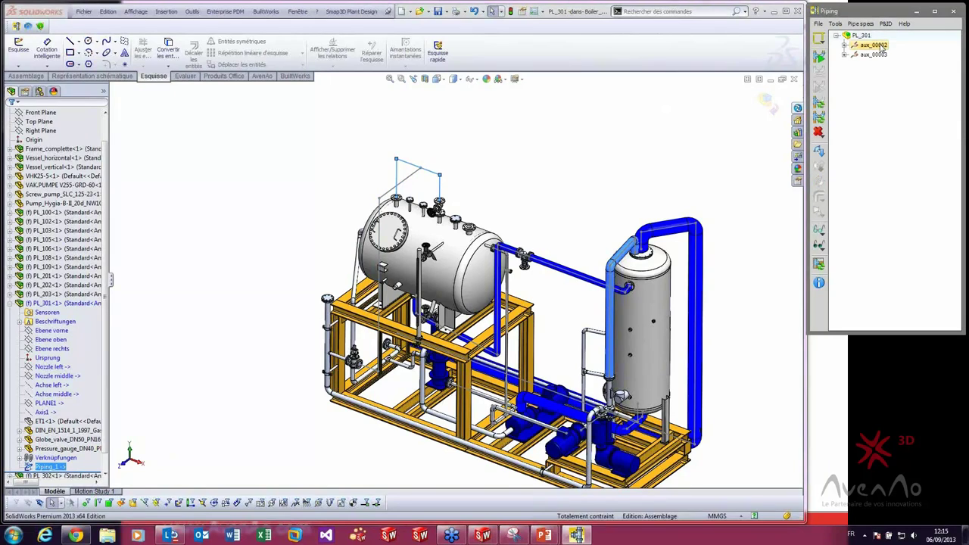
click(874, 56)
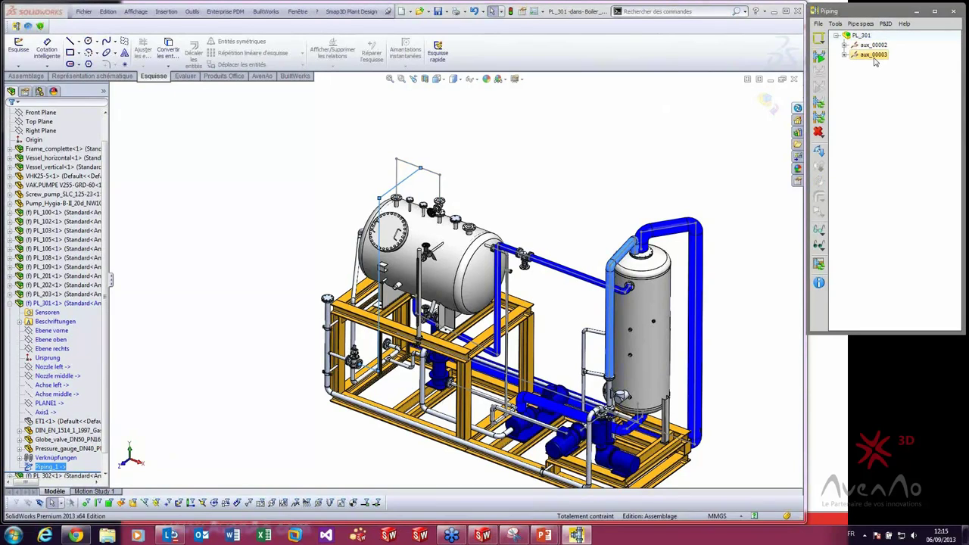
click(867, 81)
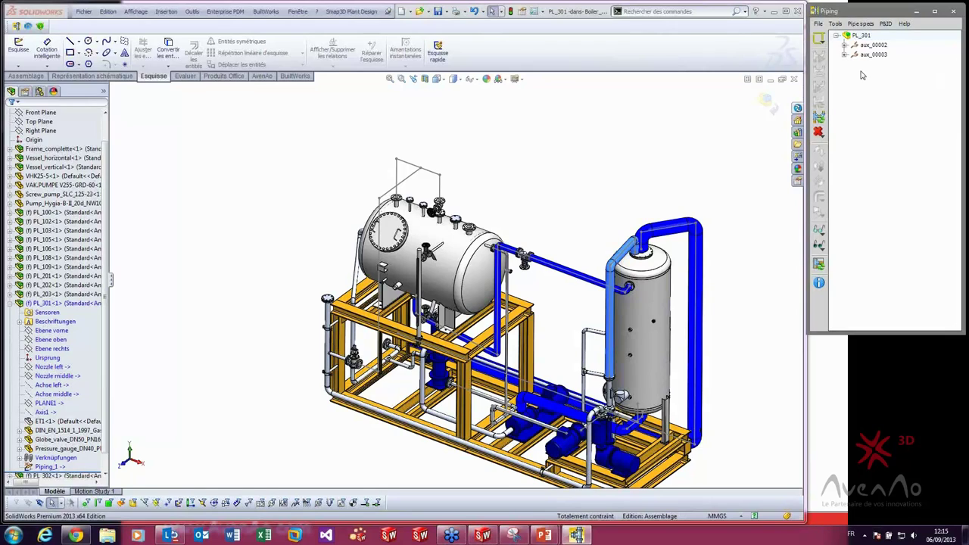
click(875, 45)
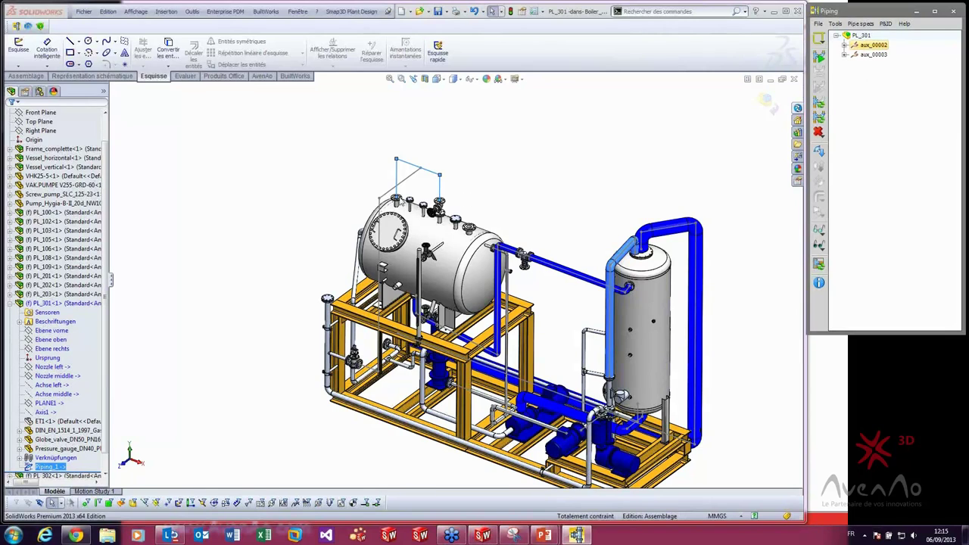
ctrl+click(870, 54)
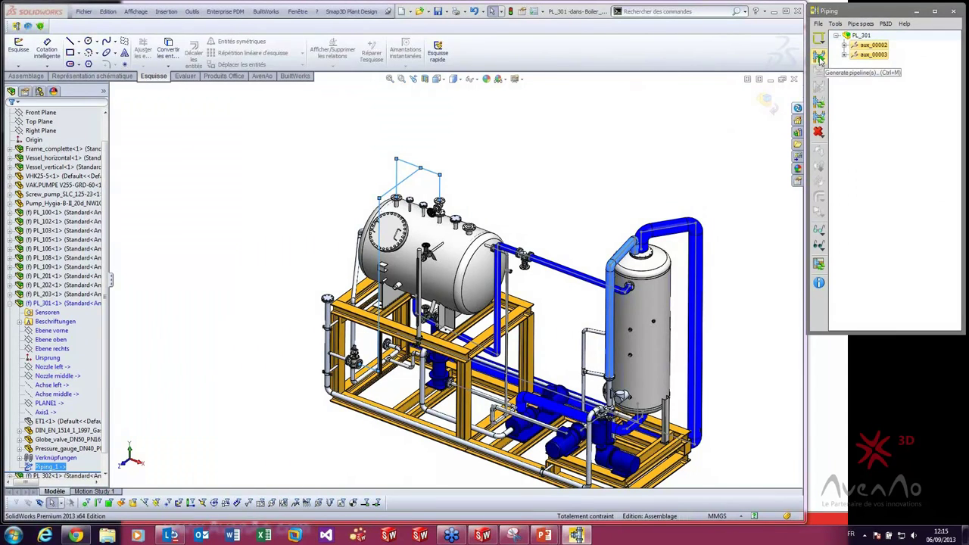
- Start Generate pipeline(s), filter parts to DN 50, enlarge the parts table and maximize the window
click(819, 59)
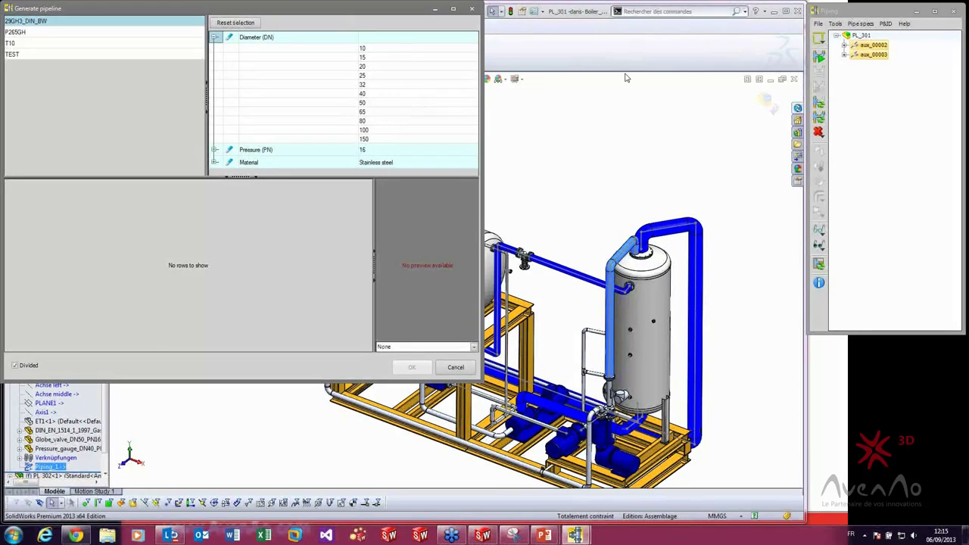
mouse_move(303, 11)
mouse_down()
mouse_move(342, 48)
mouse_move(532, 60)
mouse_up()
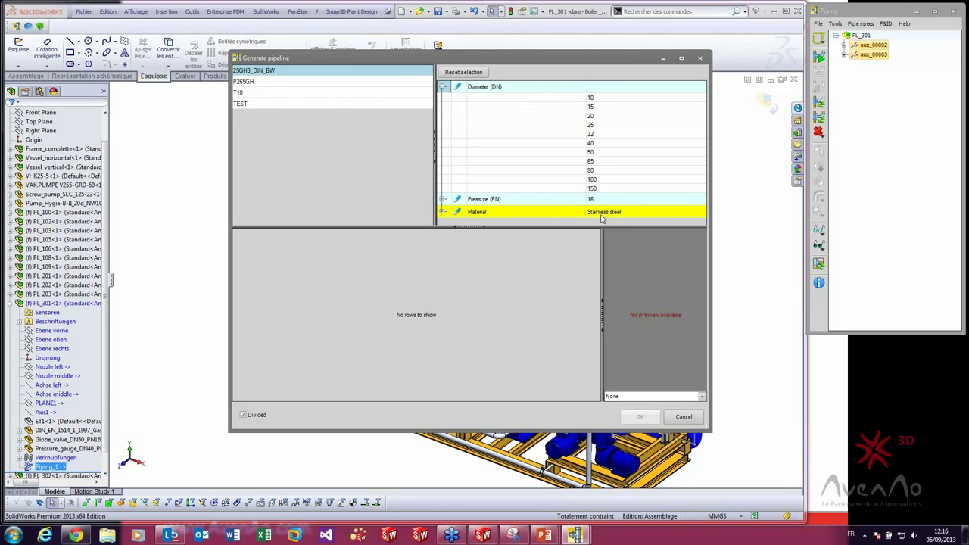
click(592, 152)
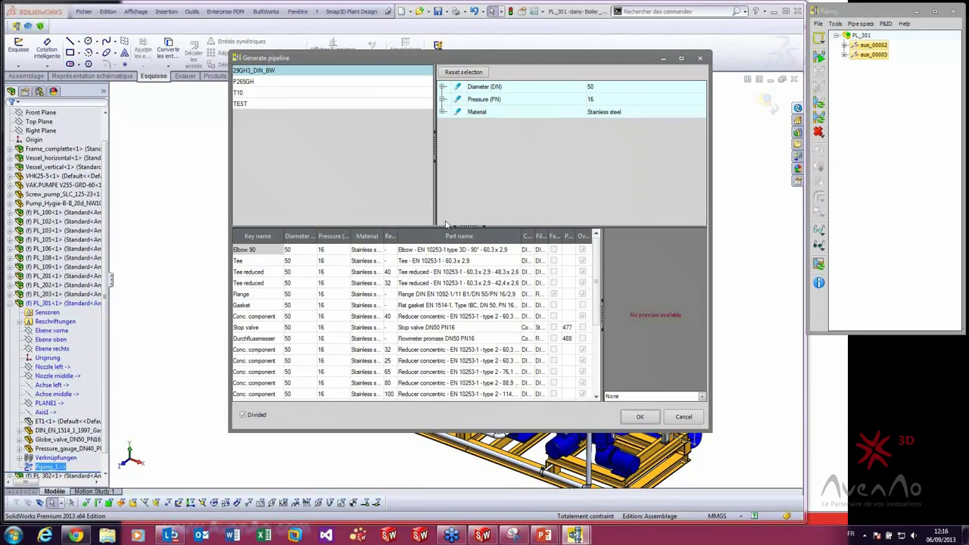
drag(438, 226, 438, 145)
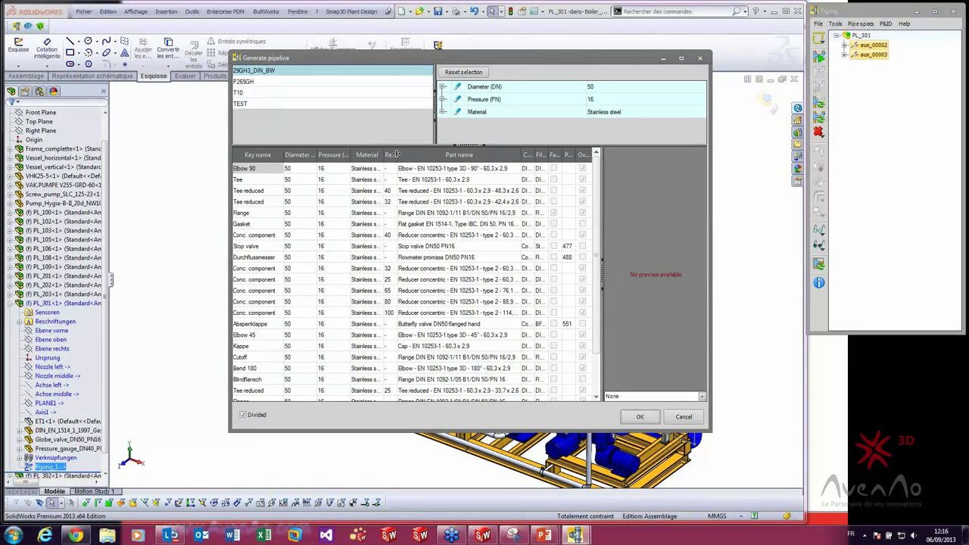
drag(522, 154, 547, 154)
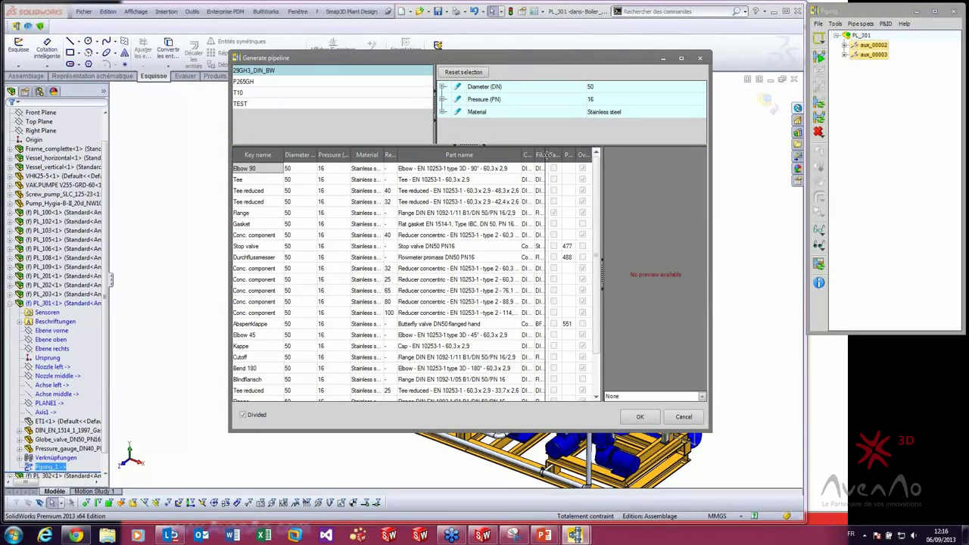
double_click(525, 61)
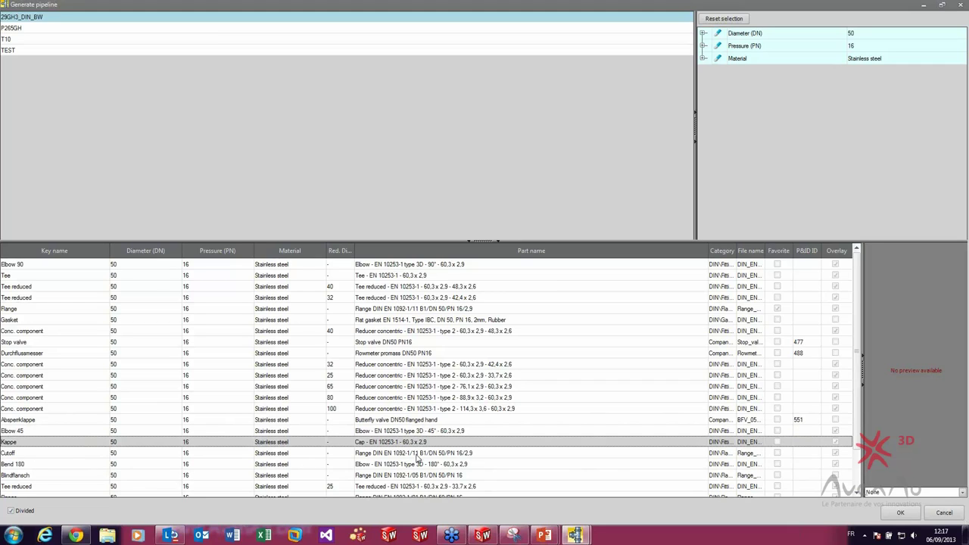
- Review the Cutoff, Bend 180 and Blindflansch rows, then mark the Flange part as favorite
click(412, 456)
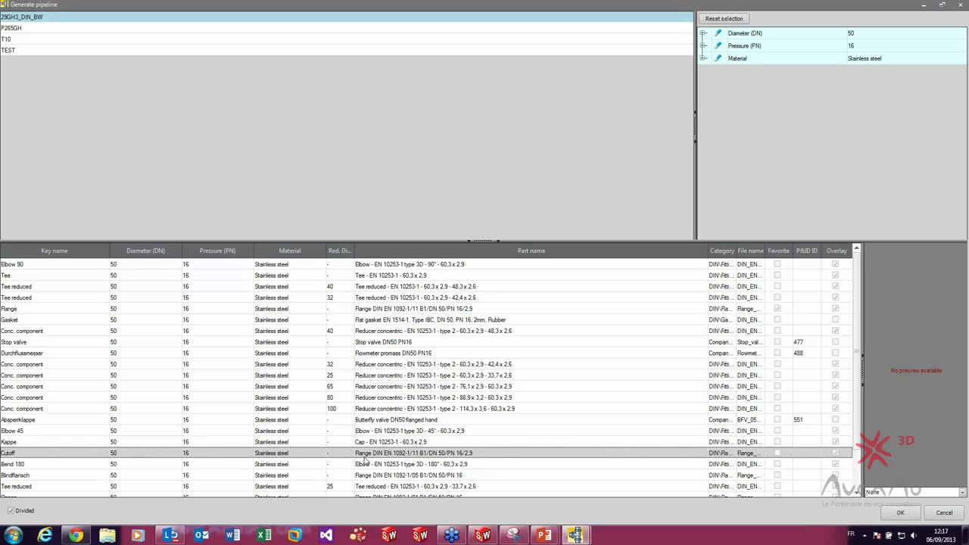
click(383, 465)
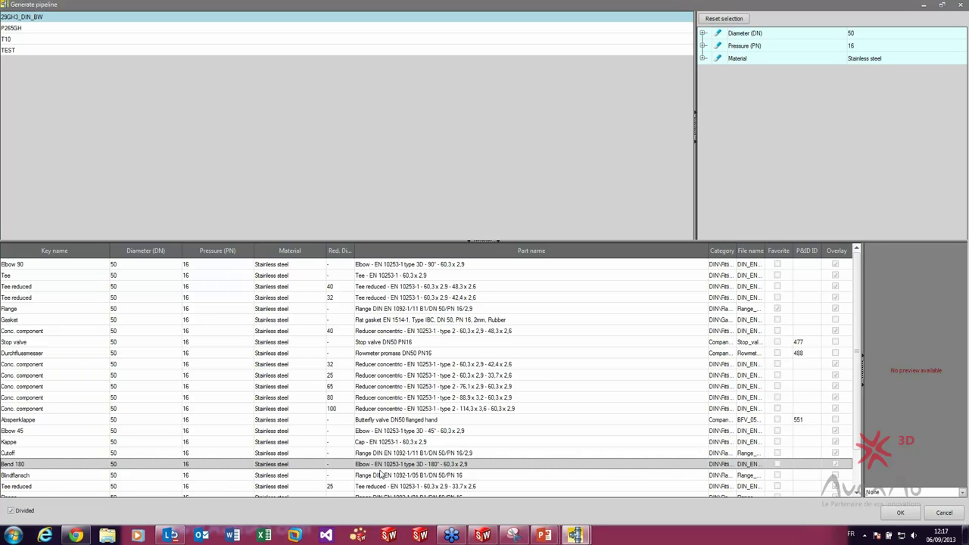
click(386, 475)
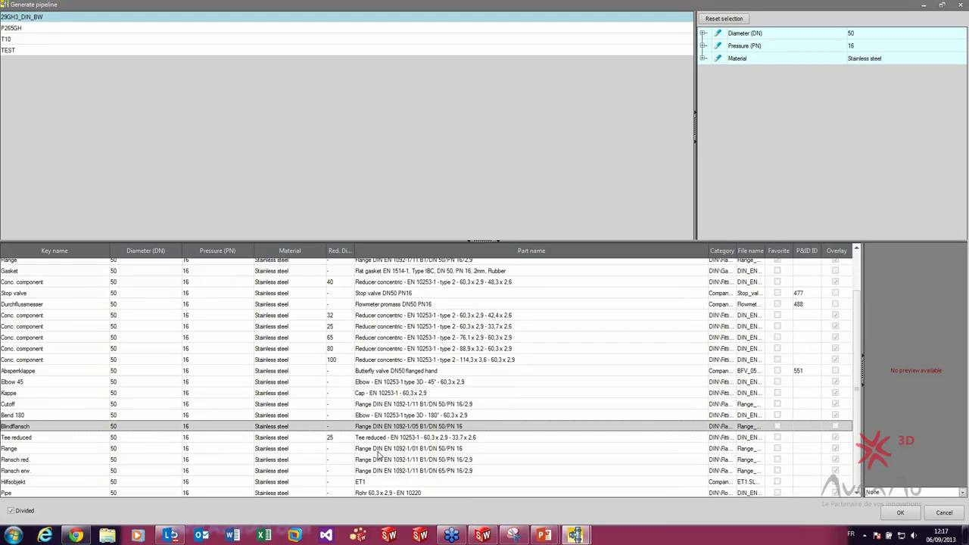
scroll(378, 454, down, 2)
scroll(371, 418, up, 2)
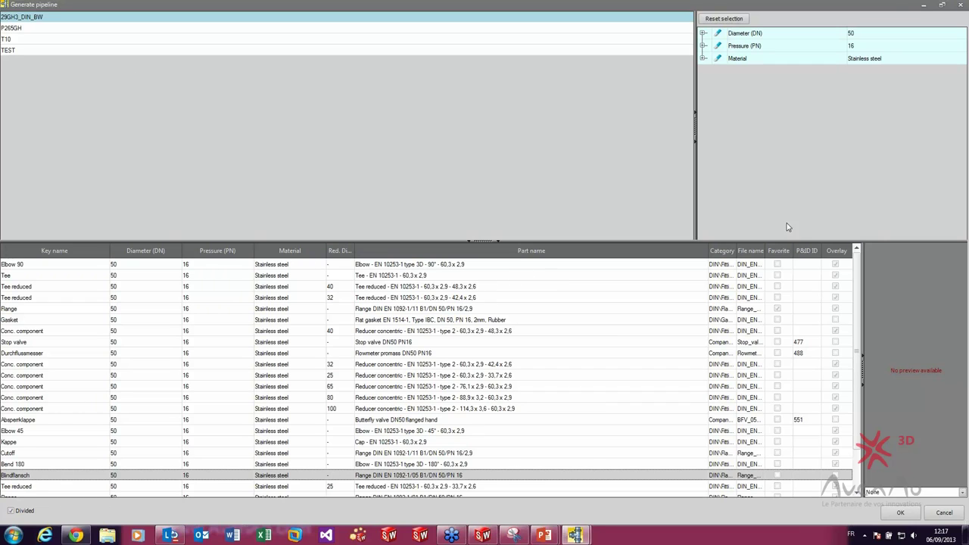
click(777, 309)
- Confirm the DN 50 parts, keep the 11B1 flange in Non-unique fittings, and build the pipeline
click(900, 515)
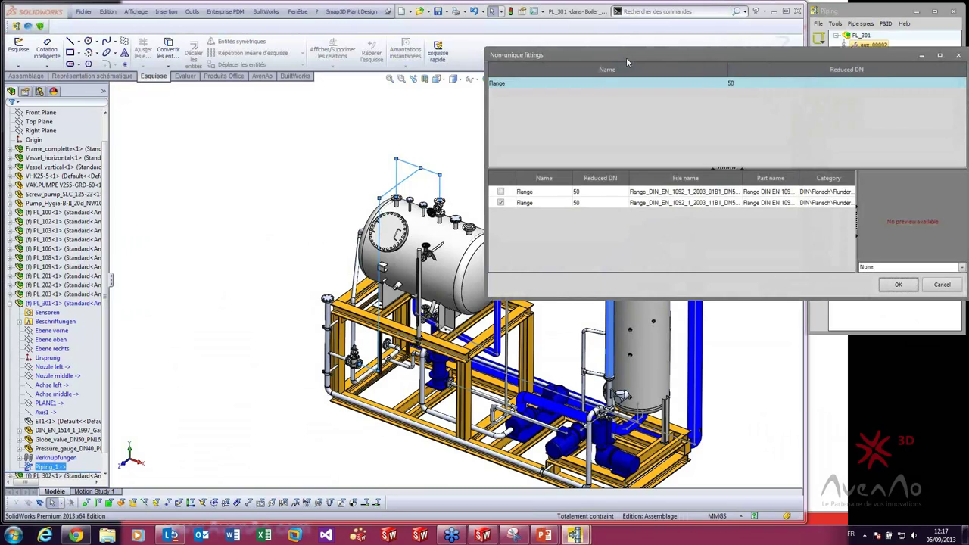
drag(623, 59, 385, 61)
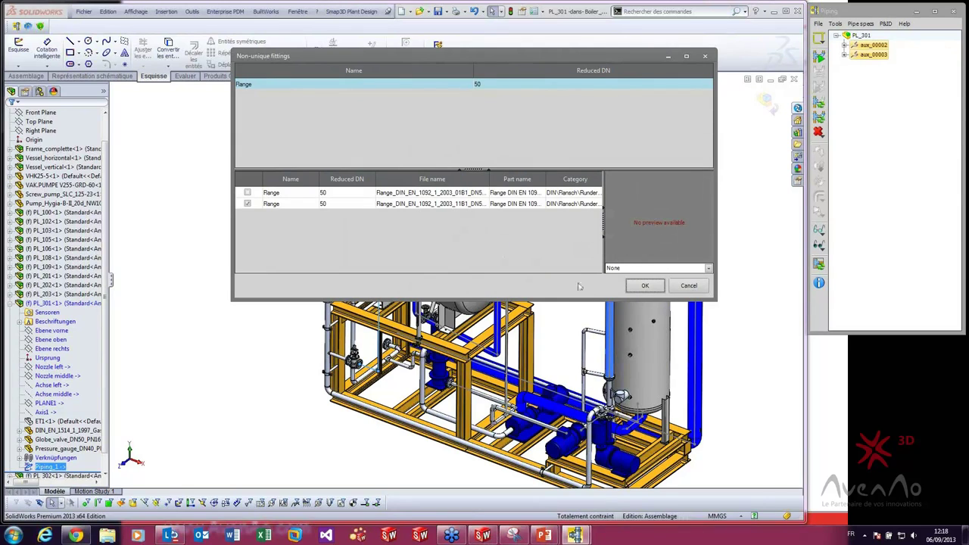
click(645, 286)
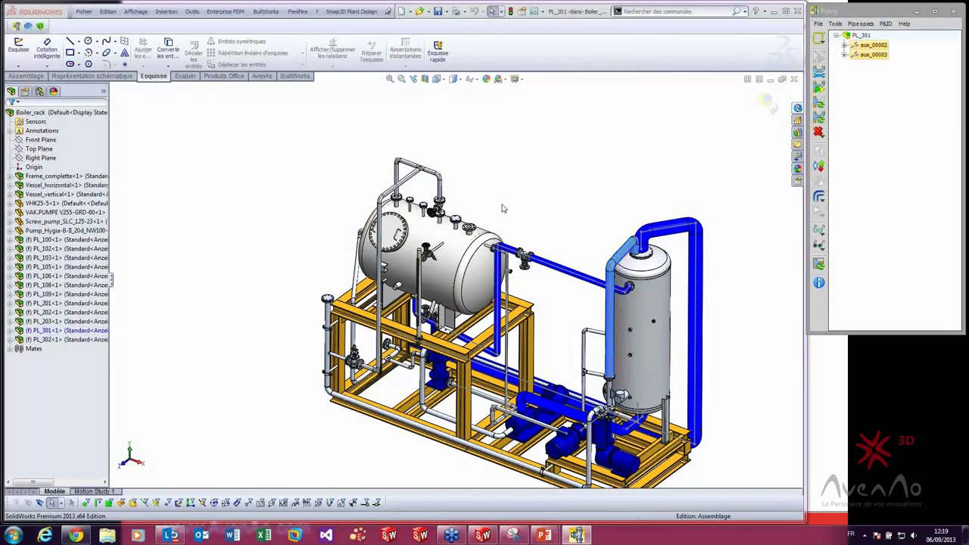
scroll(400, 187, down, 3)
scroll(346, 201, down, 3)
scroll(342, 237, down, 3)
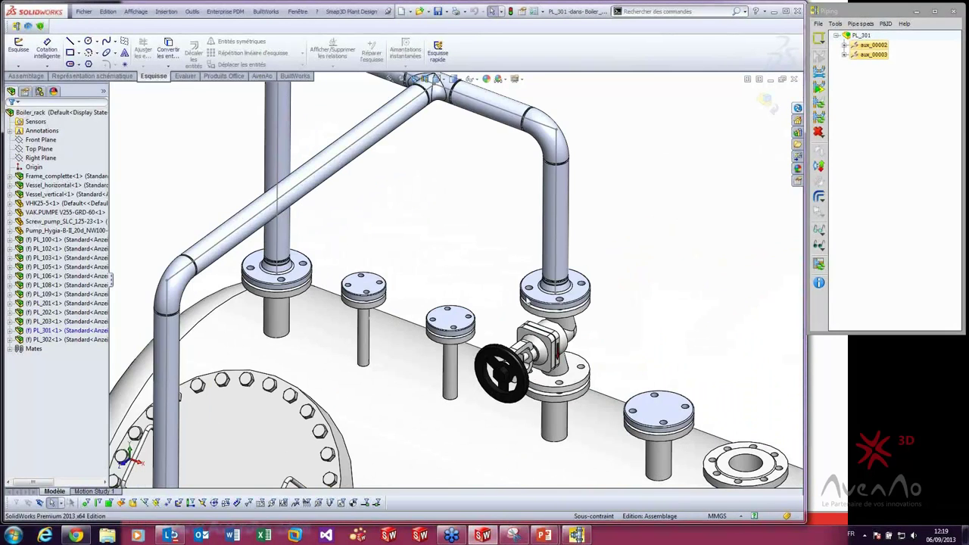
click(535, 307)
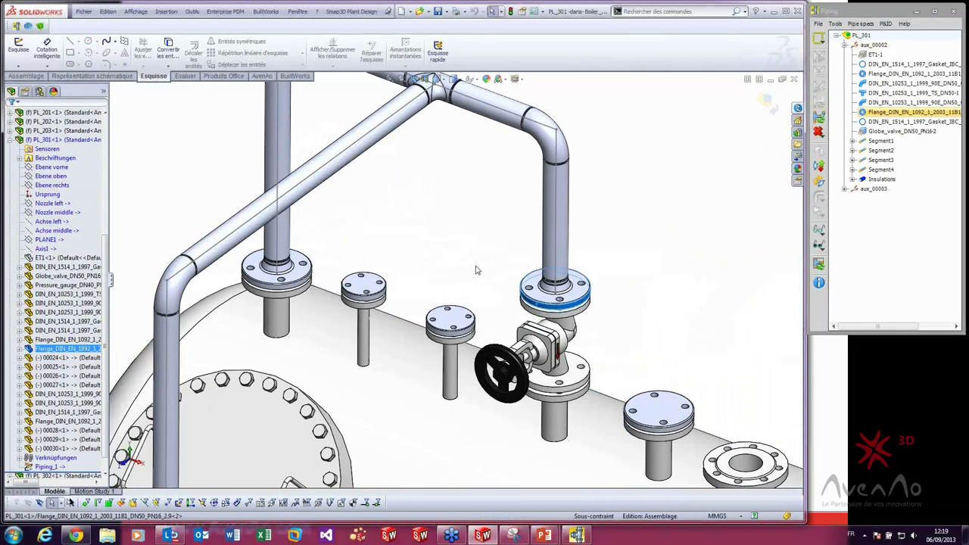
scroll(320, 303, down, 2)
scroll(318, 251, down, 2)
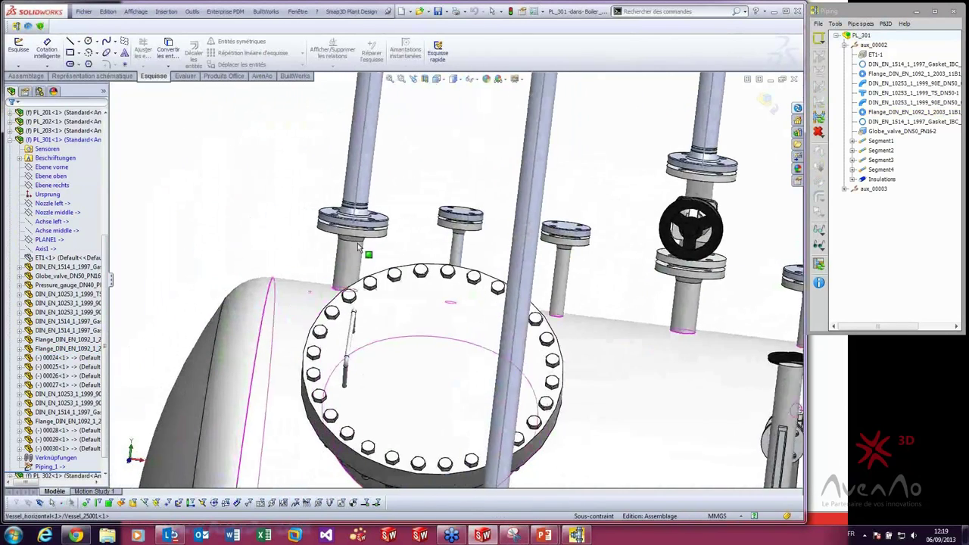
scroll(353, 251, down, 2)
middle_drag(369, 247, 350, 216)
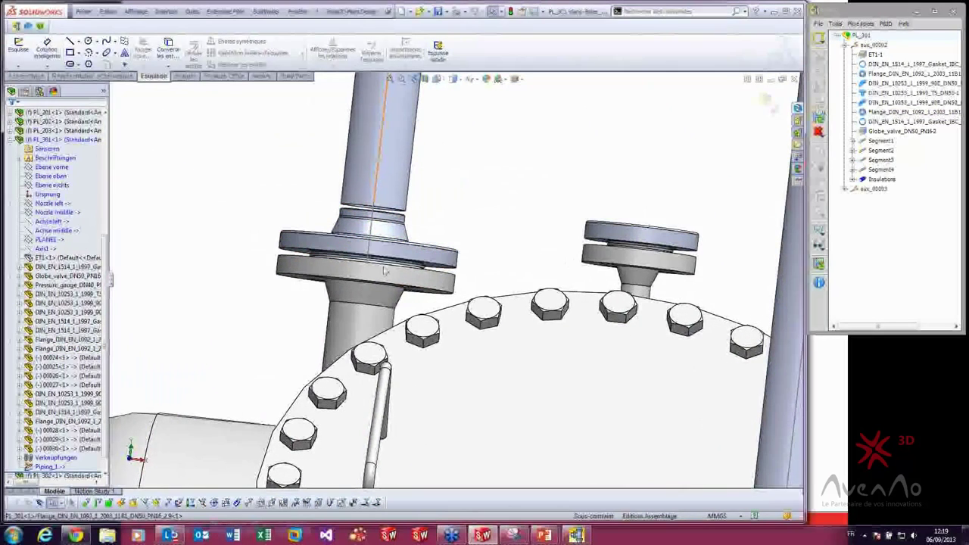
scroll(330, 264, down, 1)
scroll(329, 264, down, 1)
scroll(333, 261, down, 1)
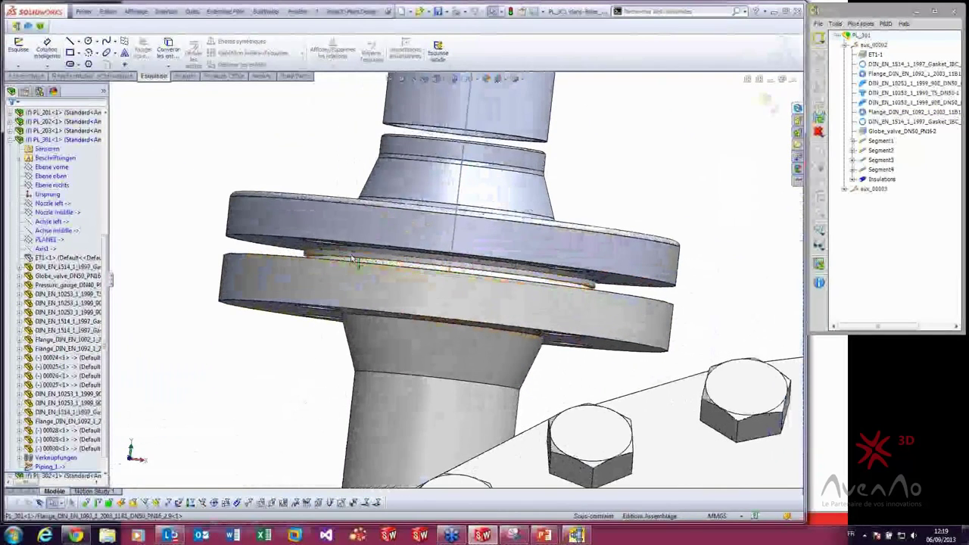
click(352, 259)
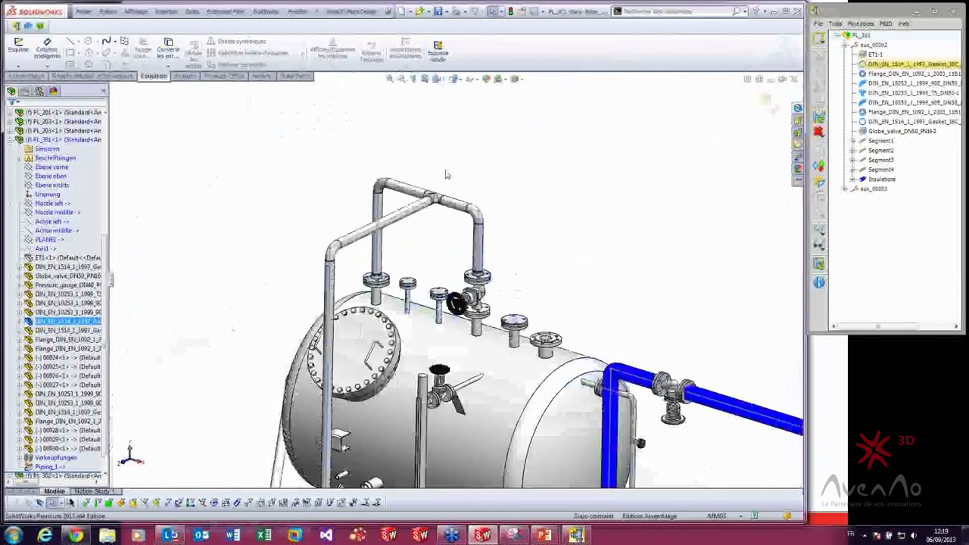
scroll(446, 174, down, 3)
scroll(456, 294, up, 2)
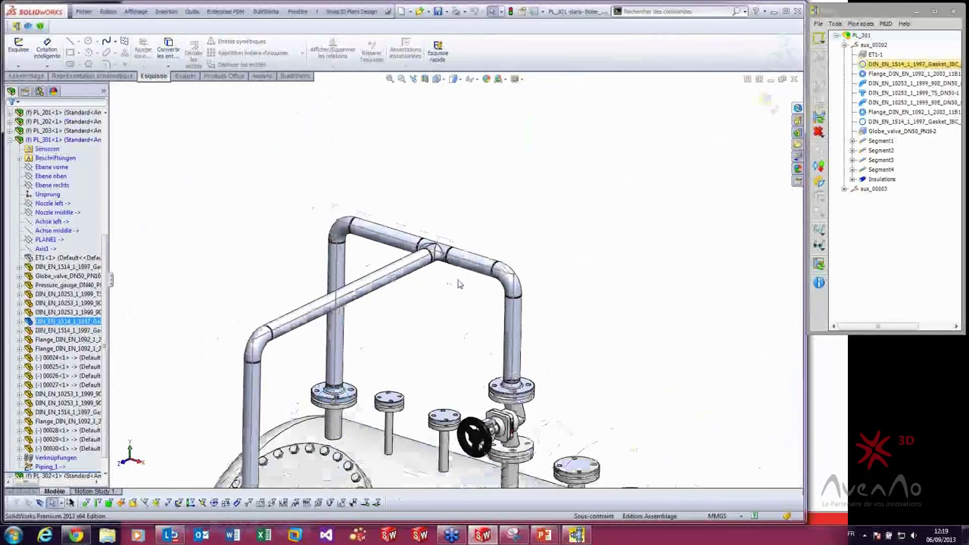
scroll(439, 326, up, 2)
scroll(424, 356, up, 2)
scroll(413, 353, up, 1)
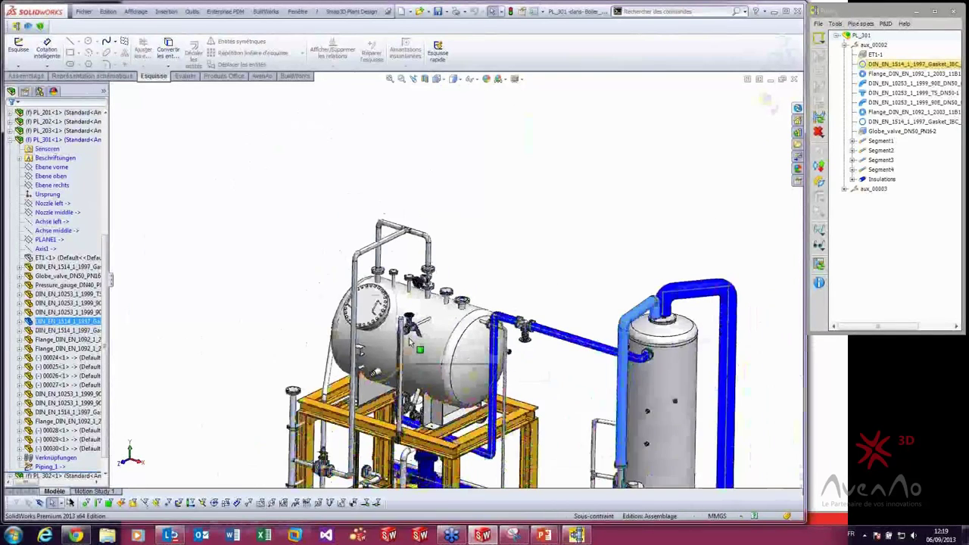
scroll(413, 341, down, 1)
scroll(431, 329, up, 3)
scroll(437, 322, down, 2)
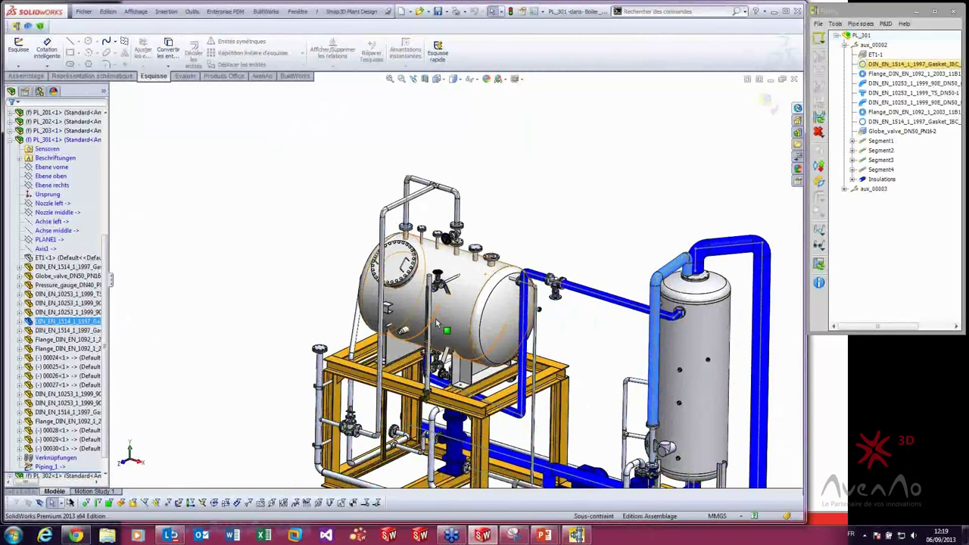
scroll(435, 318, up, 2)
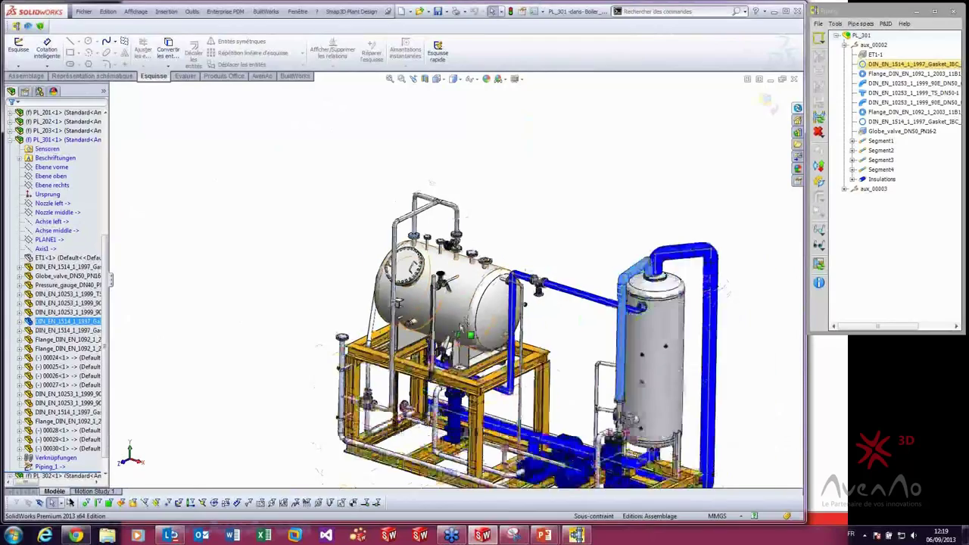
scroll(696, 462, down, 3)
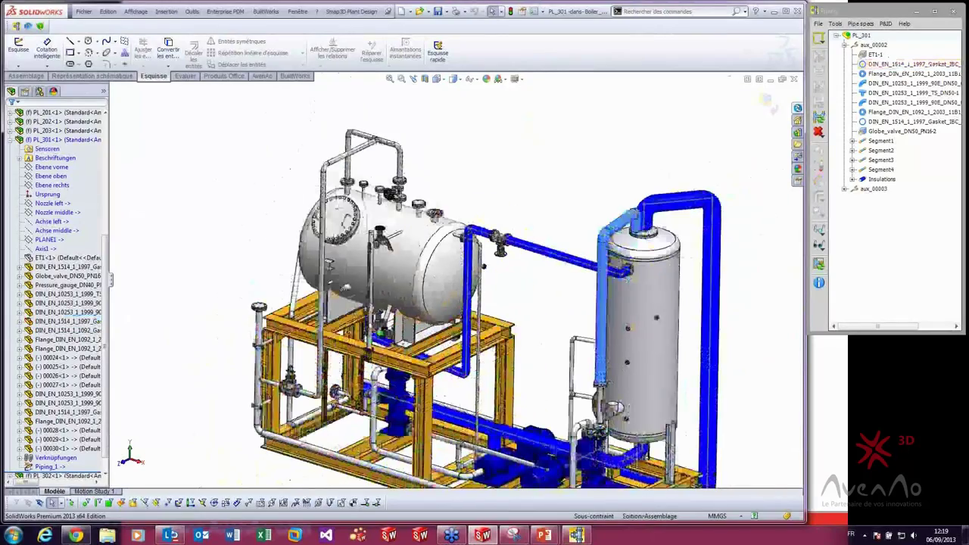
middle_drag(356, 318, 687, 234)
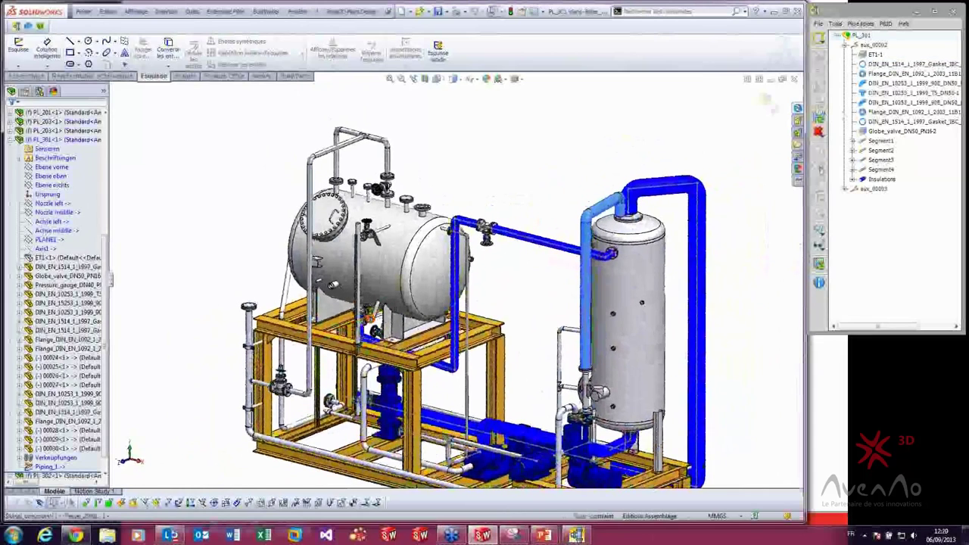
- Pick the Flowmeter promass DN50 PN16 fitting for placement on pipeline branch sub_00002
click(845, 45)
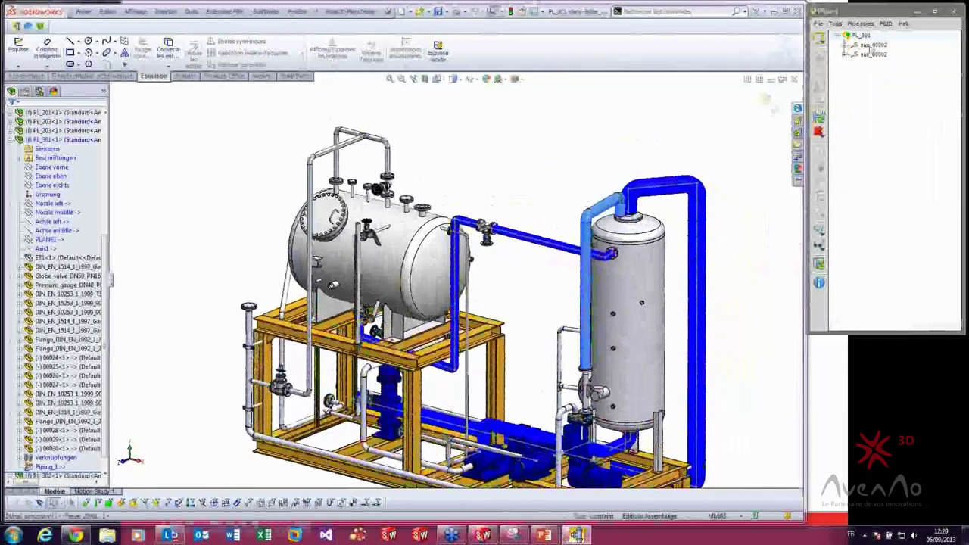
right_click(871, 47)
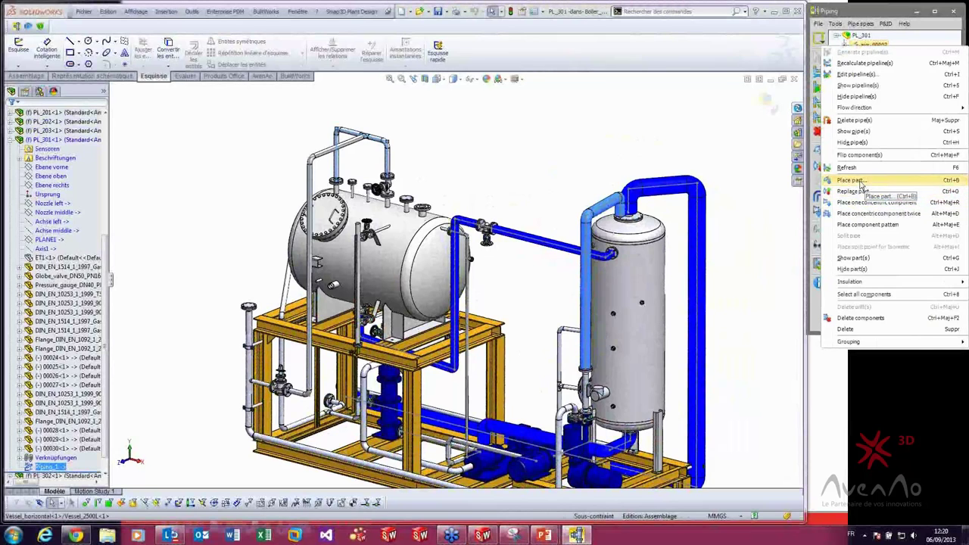
click(861, 183)
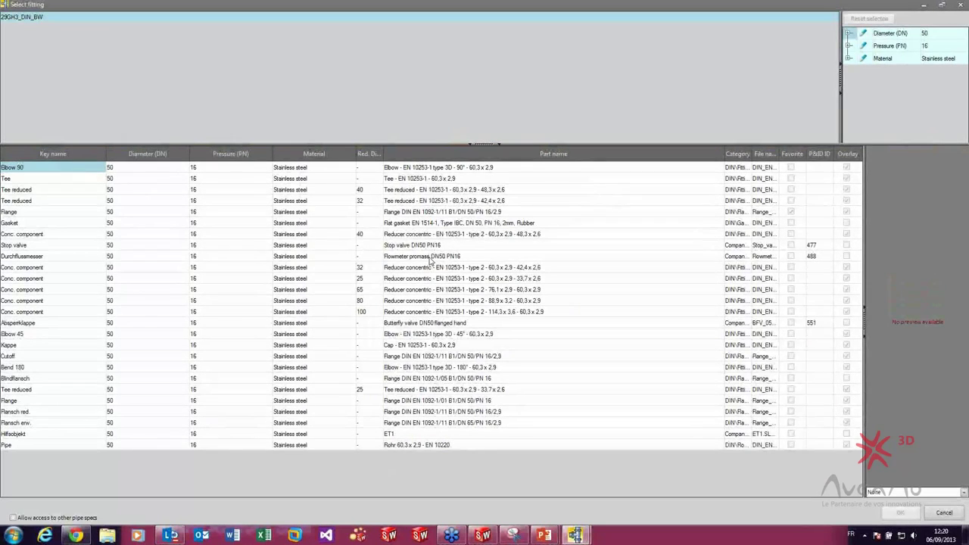
click(430, 259)
click(900, 512)
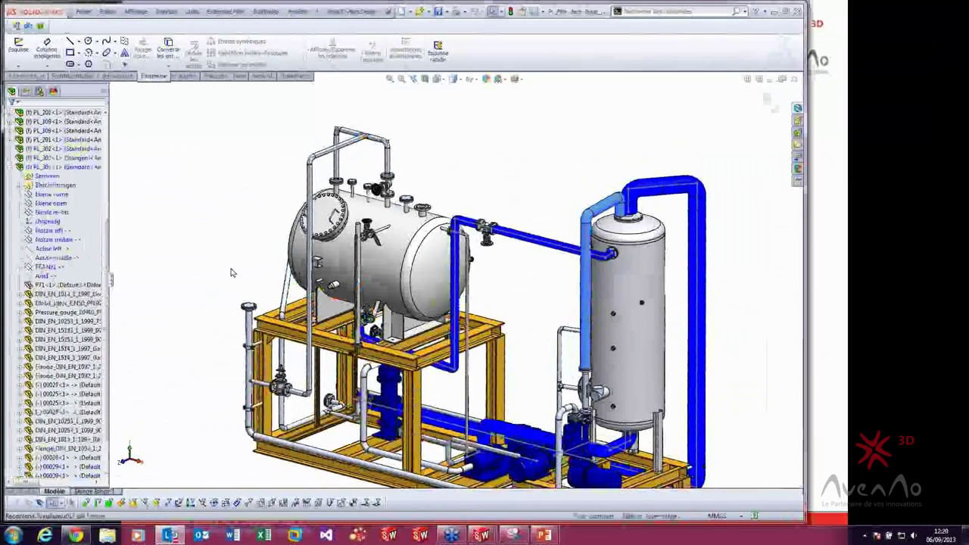
click(44, 233)
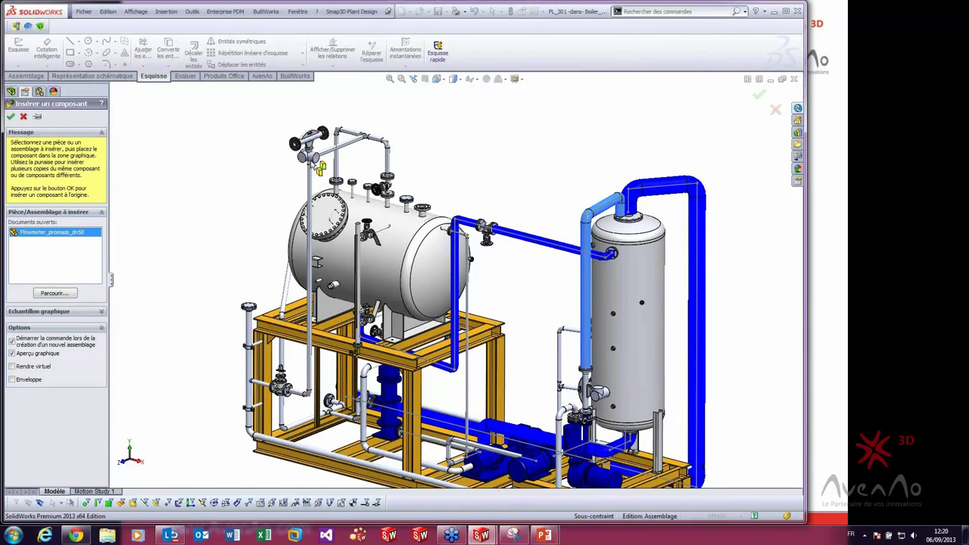
- Insert the flowmeter near the boiler and mate its flange face 1000 mm from the pipe end
click(310, 190)
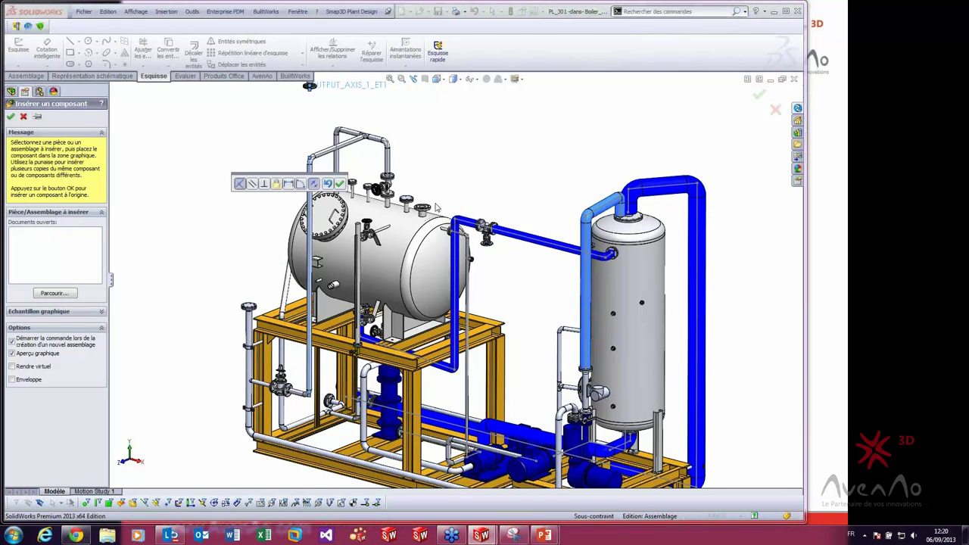
click(340, 184)
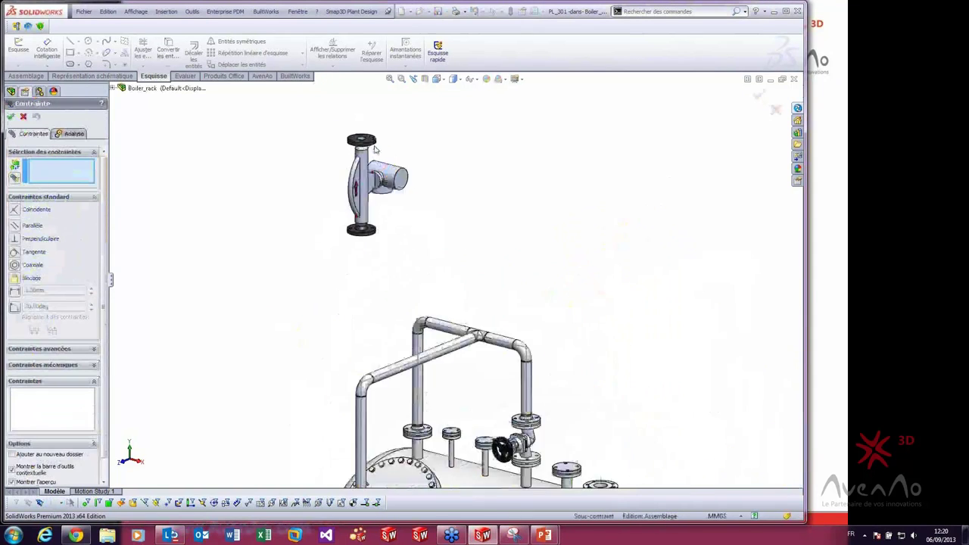
click(404, 187)
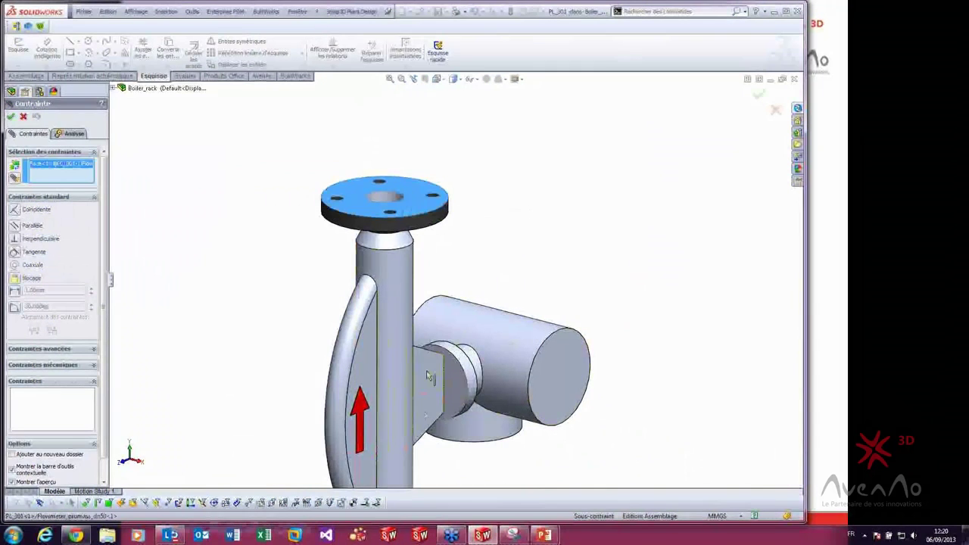
ctrl+middle_drag(454, 451, 438, 312)
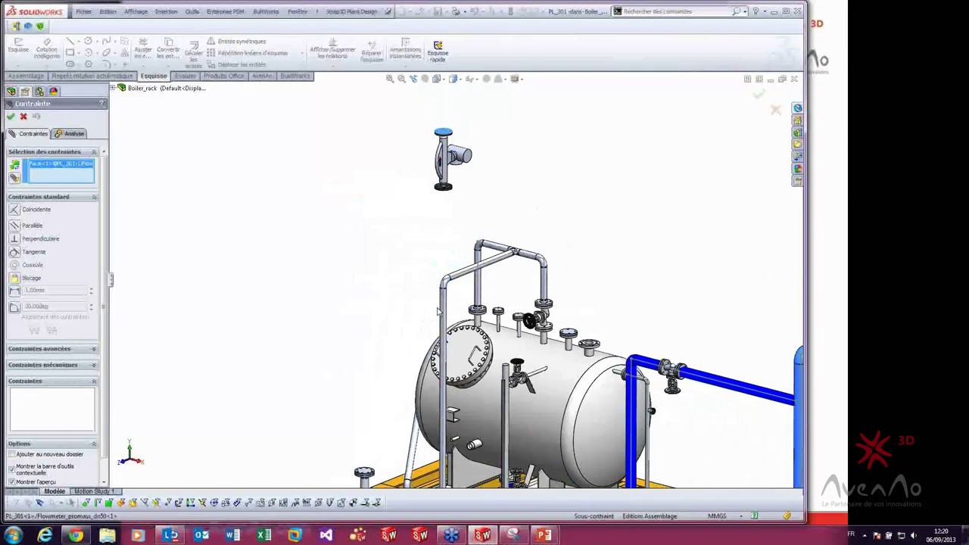
click(445, 284)
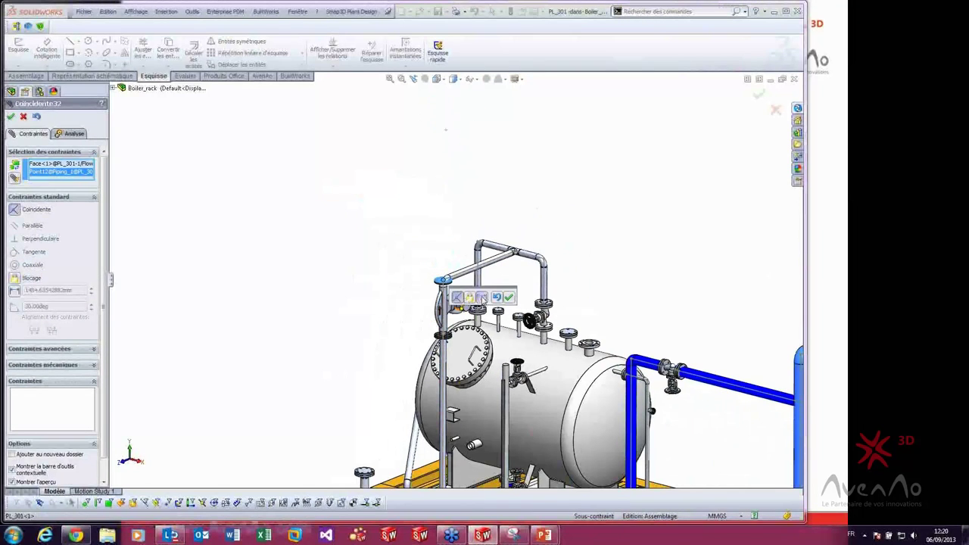
click(482, 297)
click(456, 311)
text(1500)
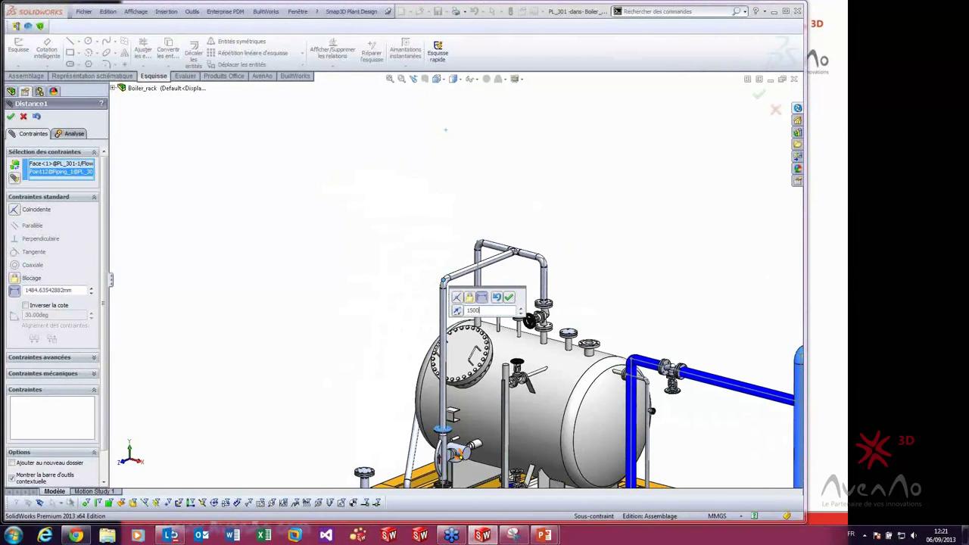
key(Return)
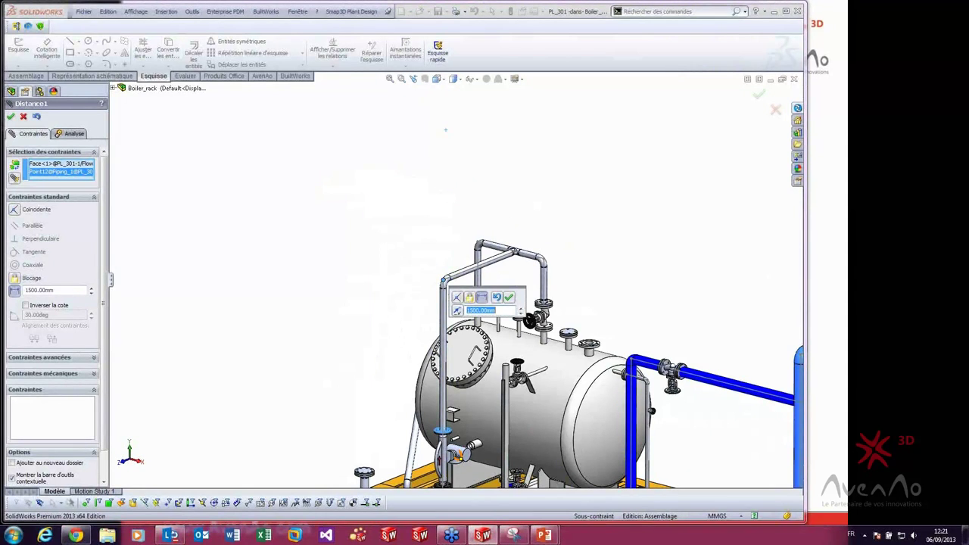
key(Return)
click(510, 297)
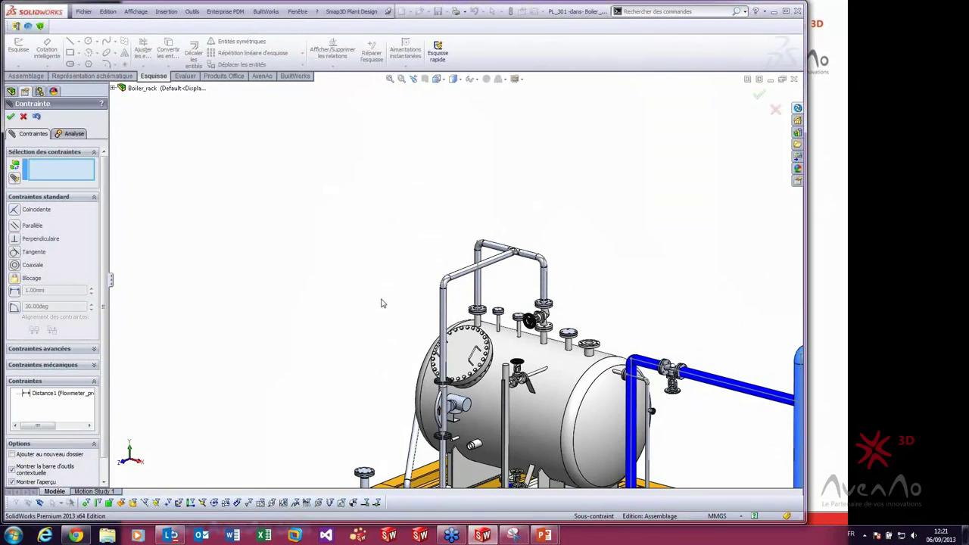
click(9, 116)
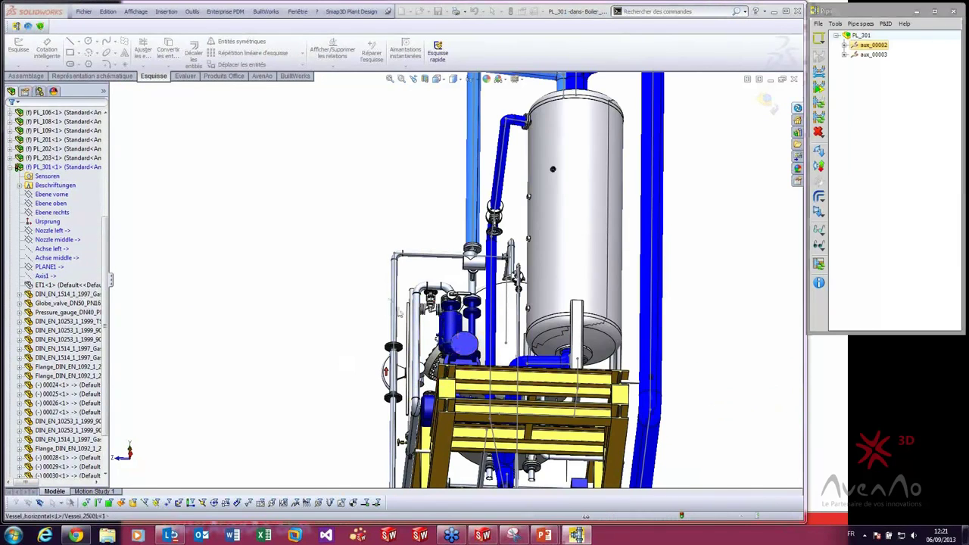
- Select the vertical pipe at the flowmeter and recalculate the aux_00003 pipeline
middle_drag(385, 304, 422, 362)
middle_drag(424, 325, 353, 314)
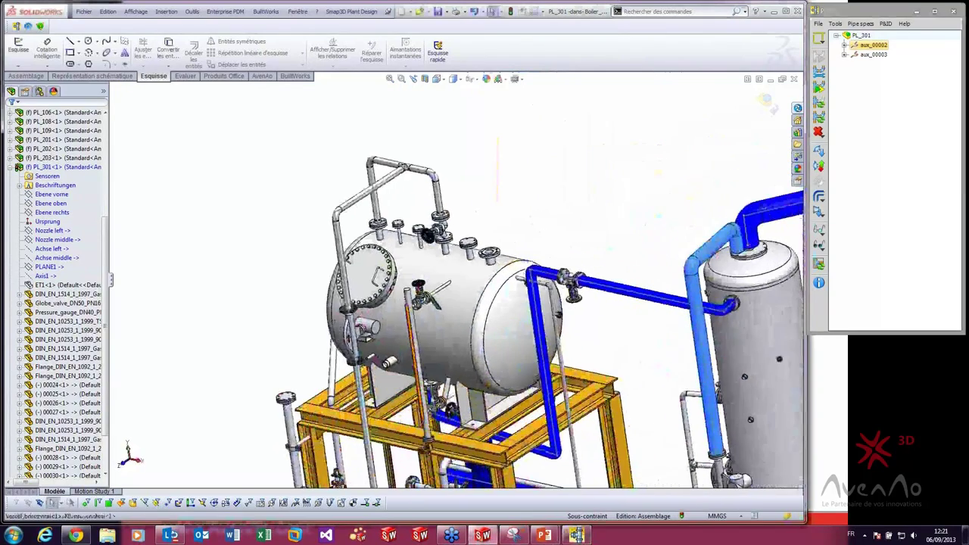
scroll(320, 312, down, 3)
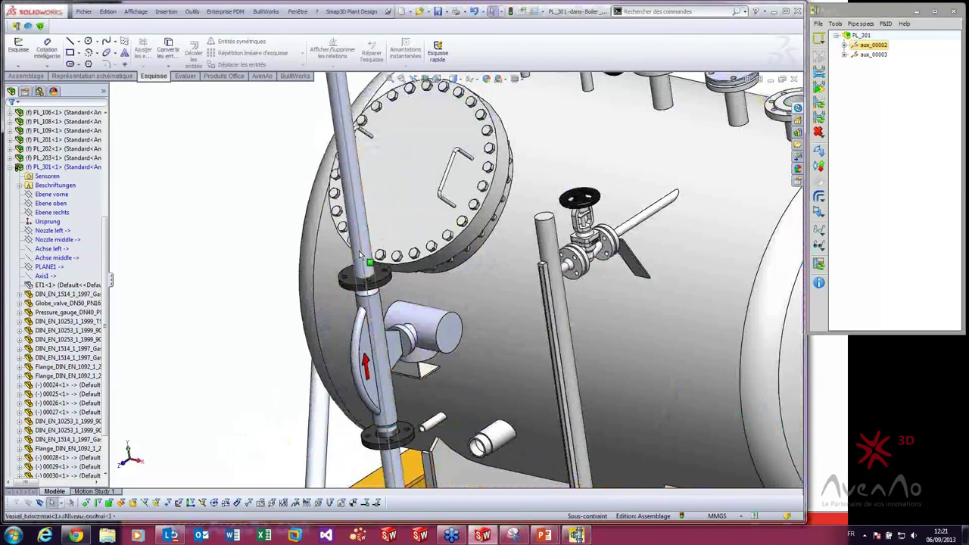
click(360, 262)
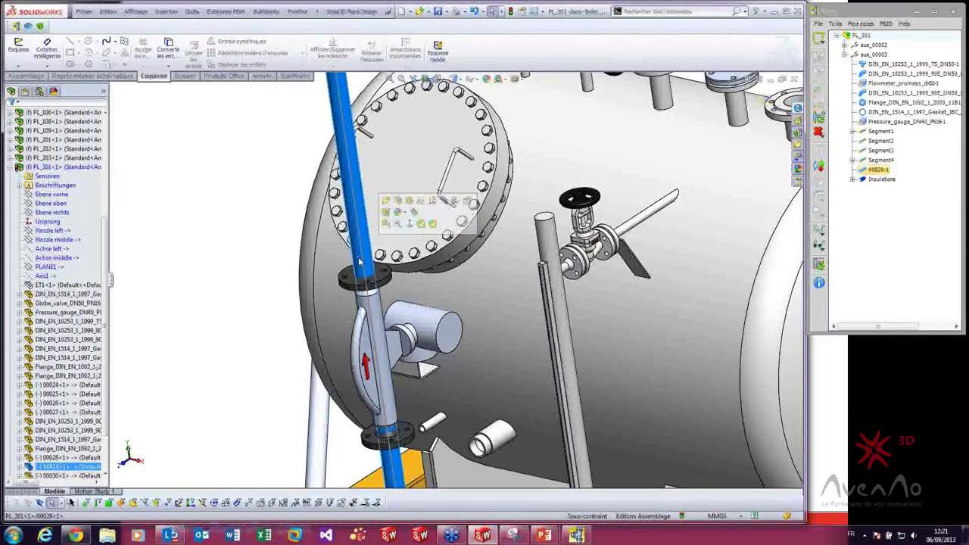
key(Escape)
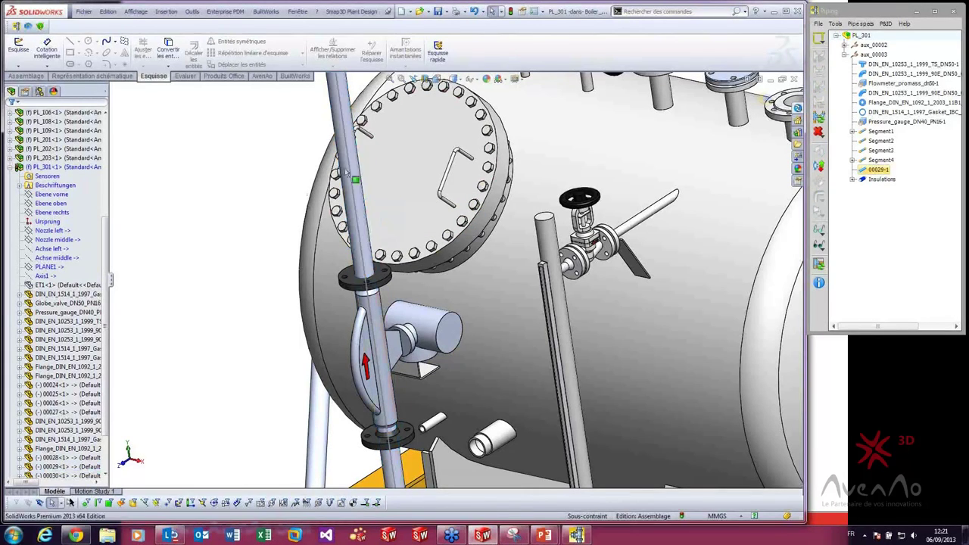
click(375, 310)
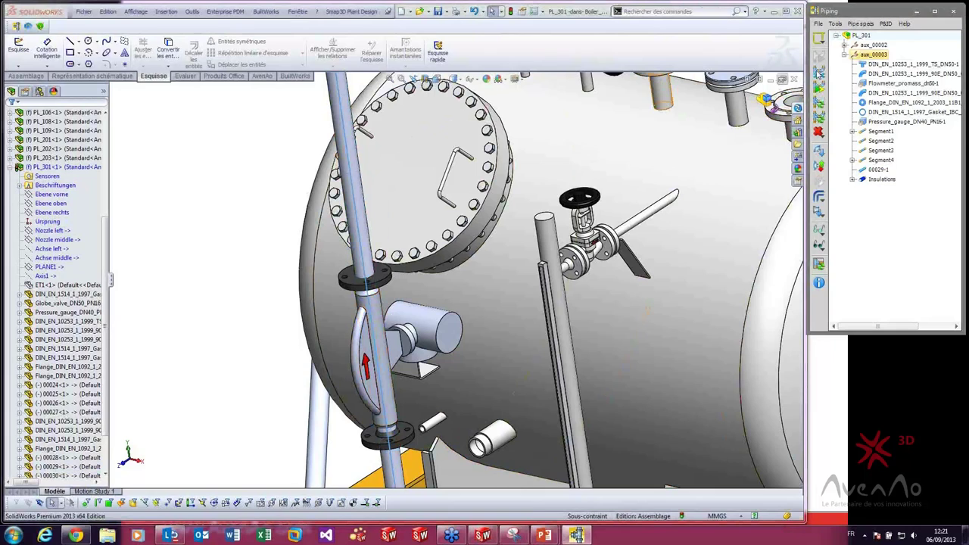
right_click(871, 62)
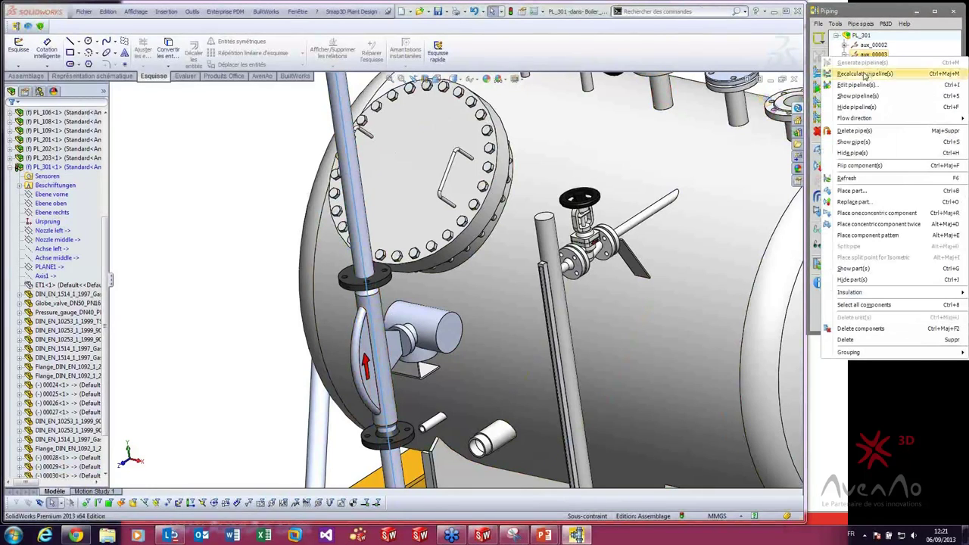
click(863, 75)
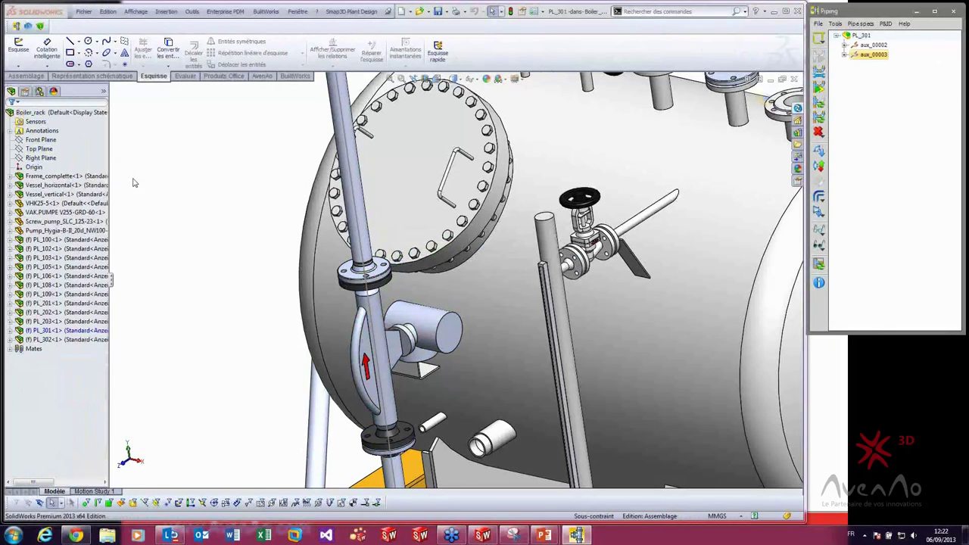
- Inspect the regenerated flanges, then stop editing PL_301 to return to the Boiler_rack assembly
scroll(374, 261, up, 2)
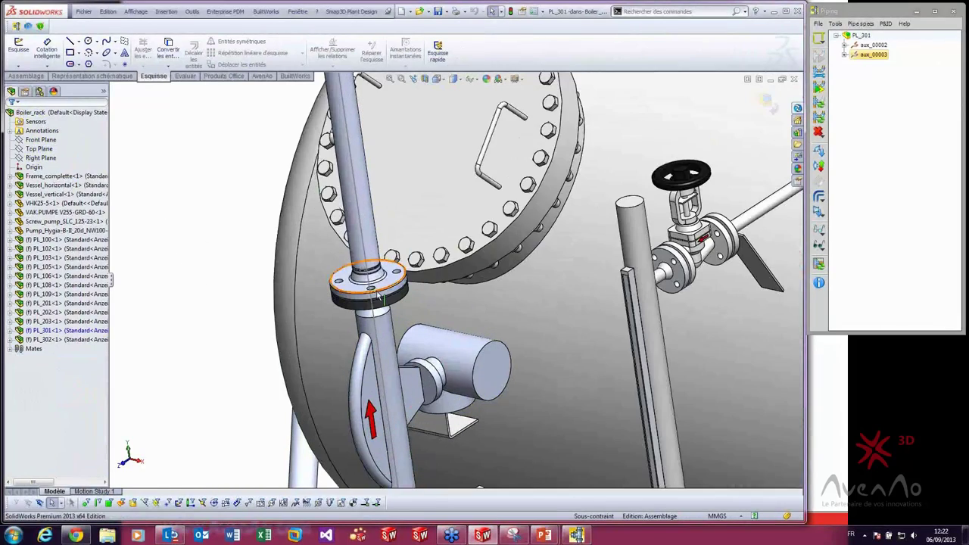
scroll(377, 295, up, 2)
mouse_move(376, 295)
middle_down()
mouse_move(378, 242)
mouse_move(338, 305)
middle_up()
scroll(338, 305, up, 2)
scroll(339, 305, up, 2)
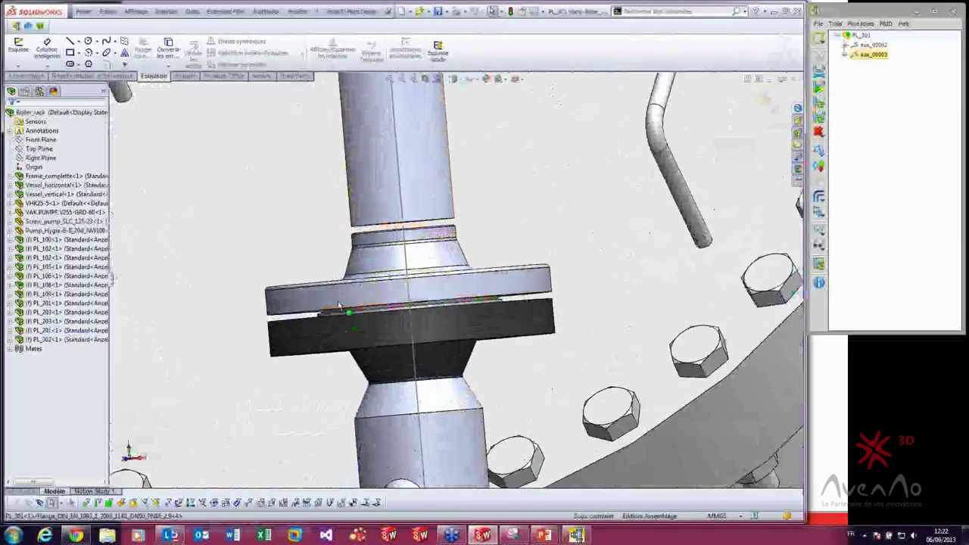
scroll(340, 303, down, 3)
scroll(379, 297, down, 2)
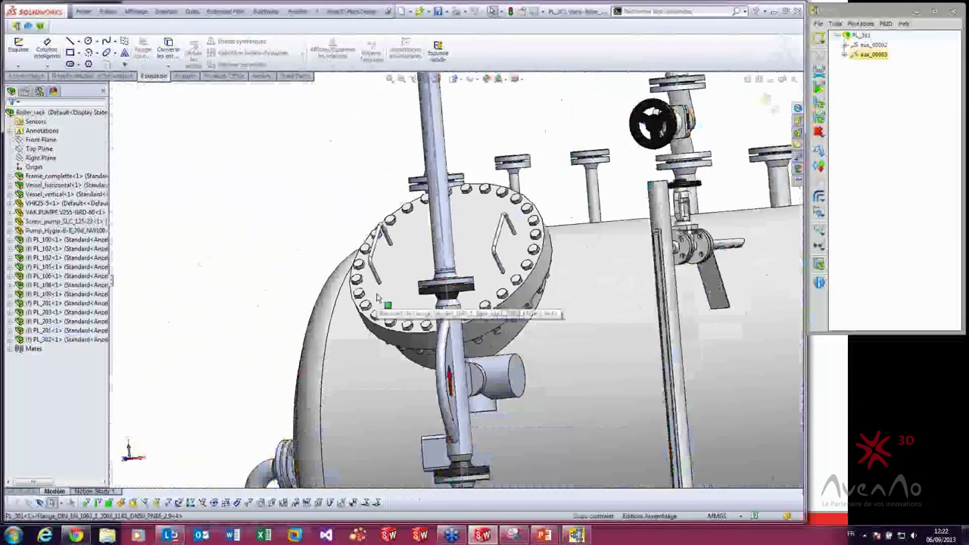
scroll(320, 282, down, 3)
scroll(320, 282, down, 2)
scroll(320, 283, down, 2)
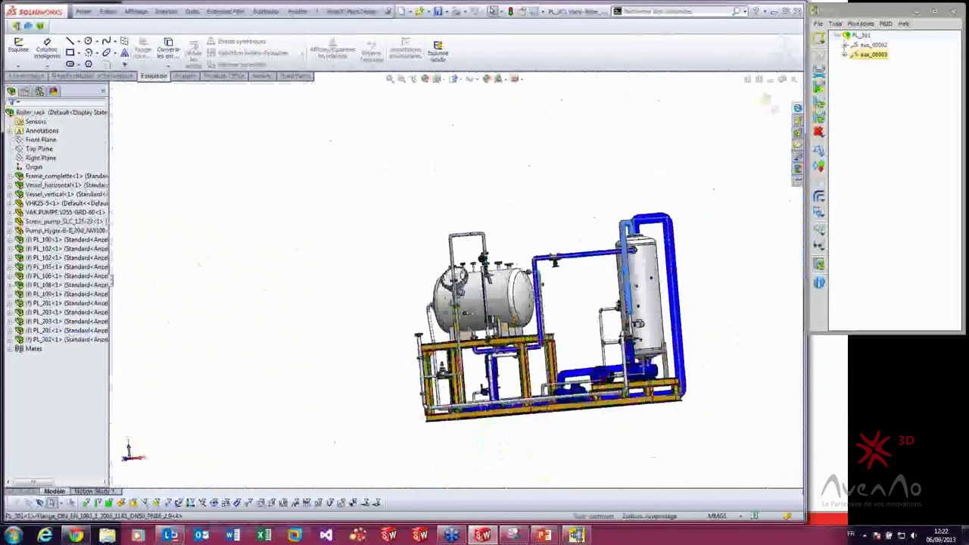
middle_drag(325, 287, 386, 303)
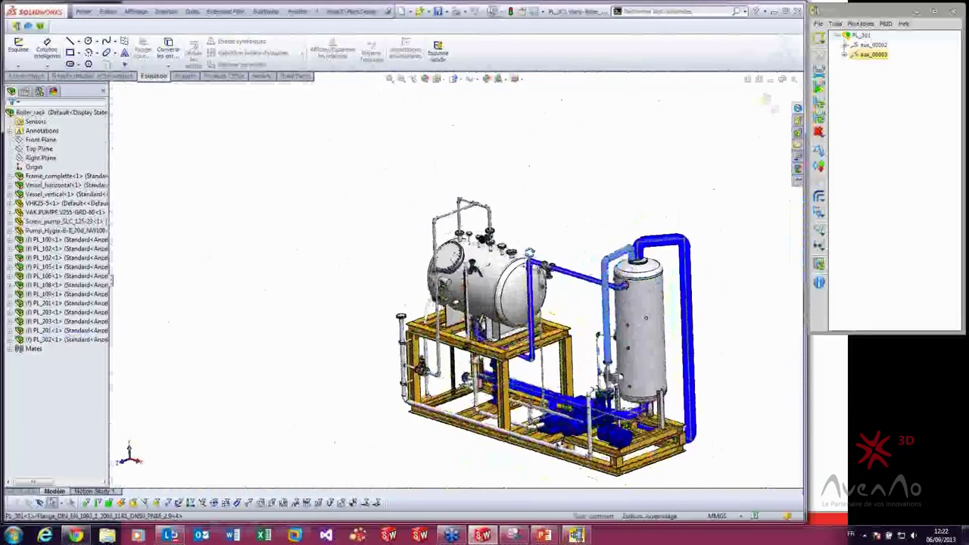
middle_drag(528, 252, 478, 297)
scroll(521, 250, up, 2)
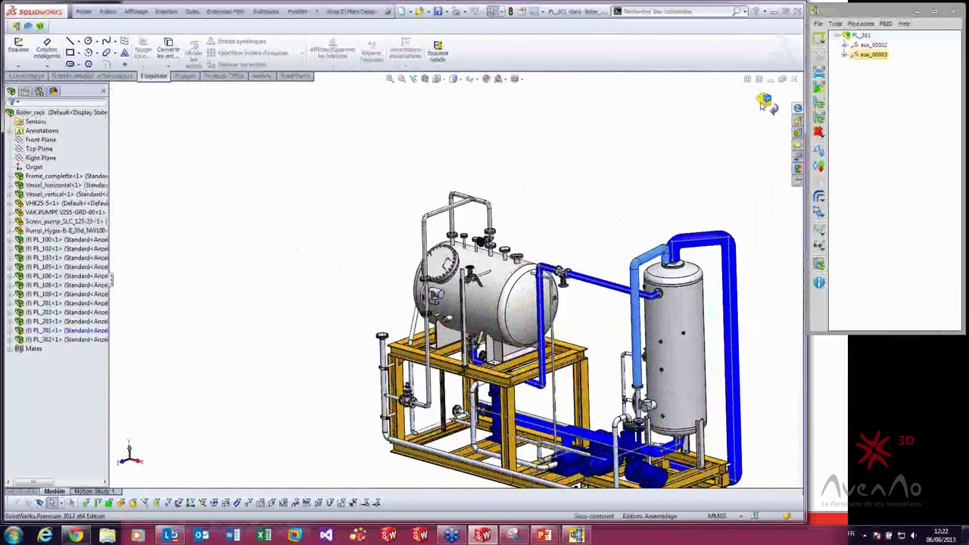
click(763, 104)
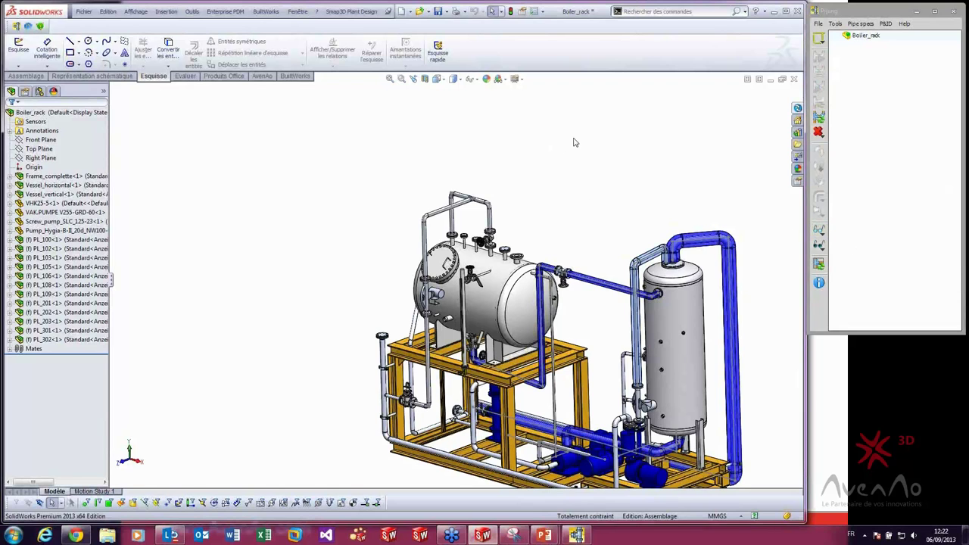
- Fit the Boiler_rack model in view and open the PL_301 sub-assembly by itself
key(f)
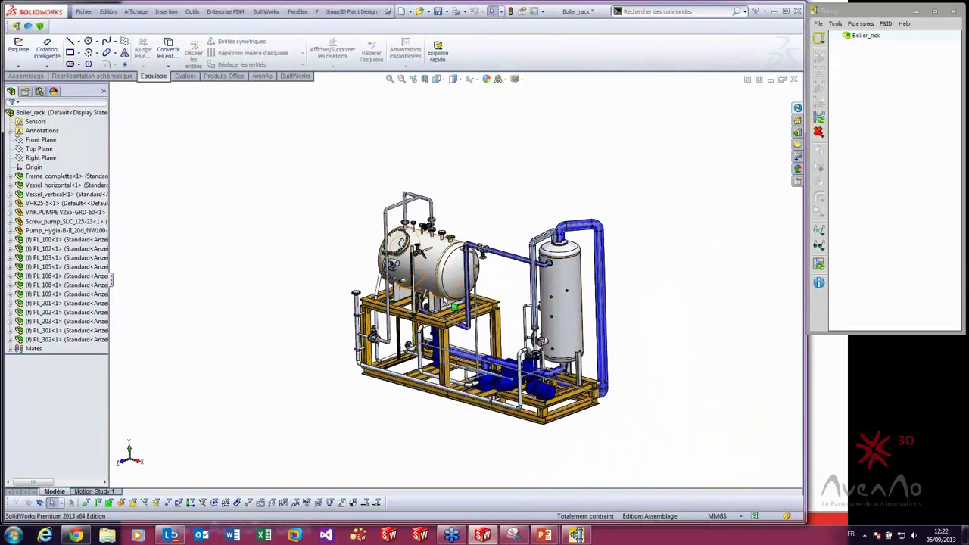
scroll(439, 253, down, 3)
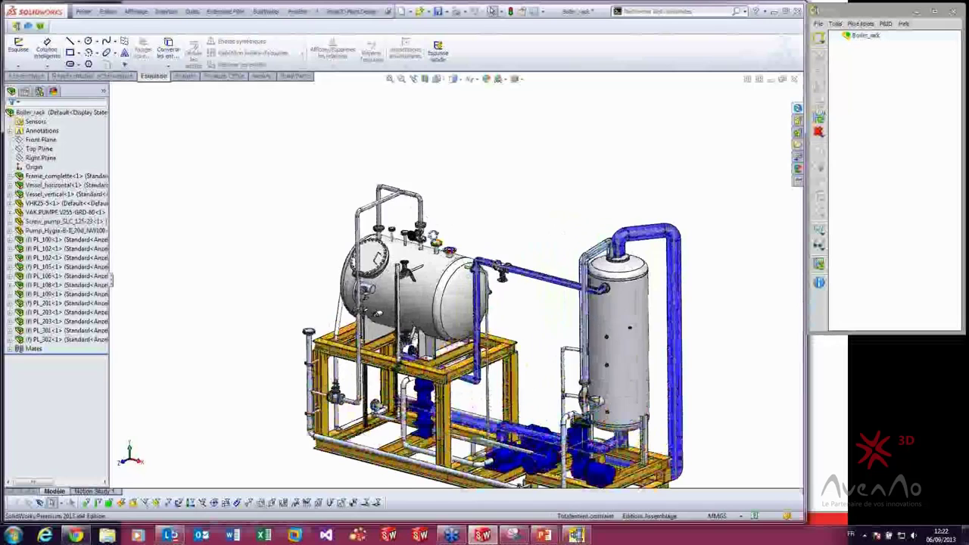
scroll(378, 235, up, 1)
scroll(375, 233, up, 2)
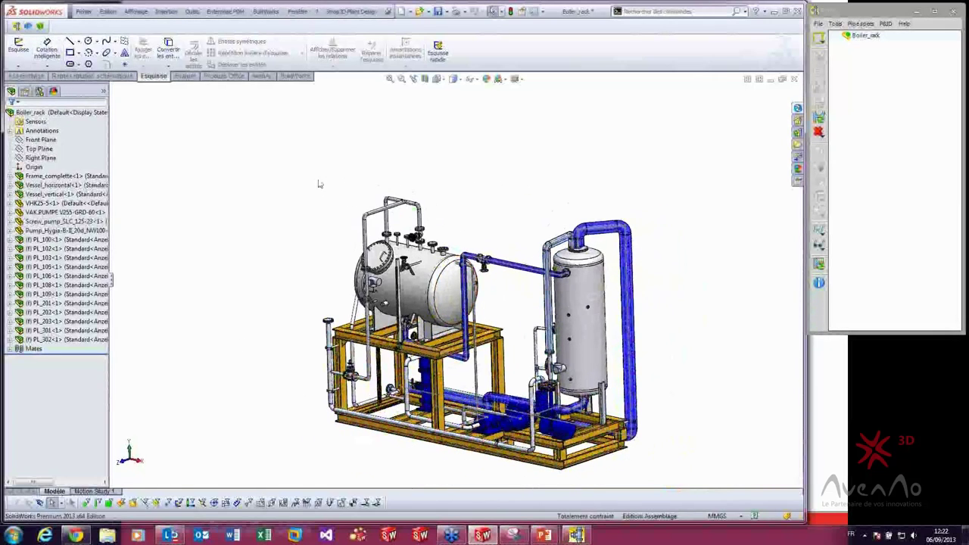
click(47, 331)
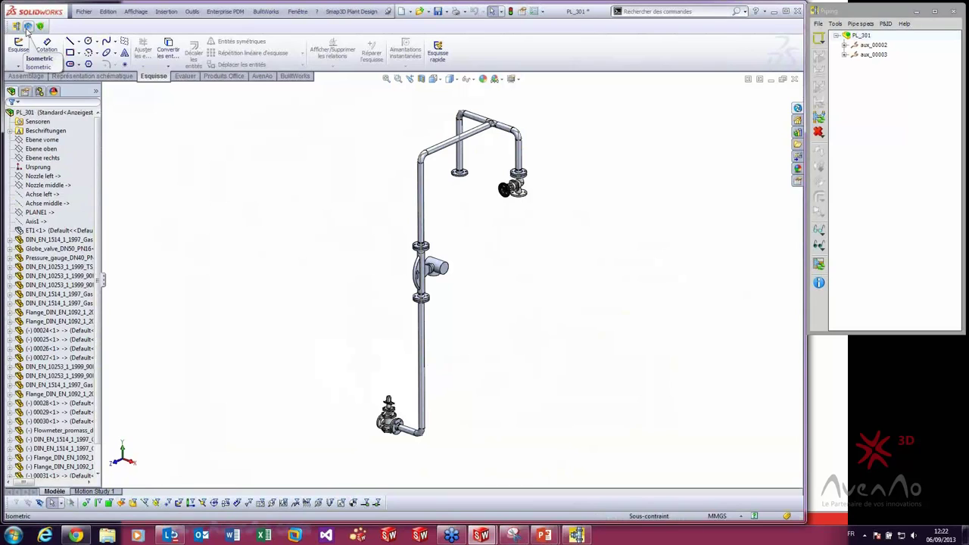
- Close the Piping side window and launch the Smap3D Isometric export wizard
drag(845, 10, 779, 11)
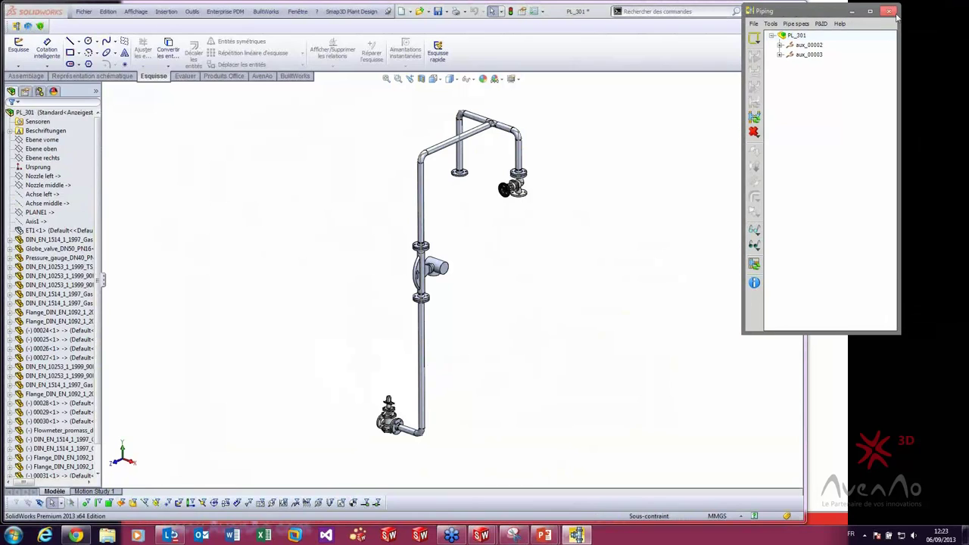
click(889, 11)
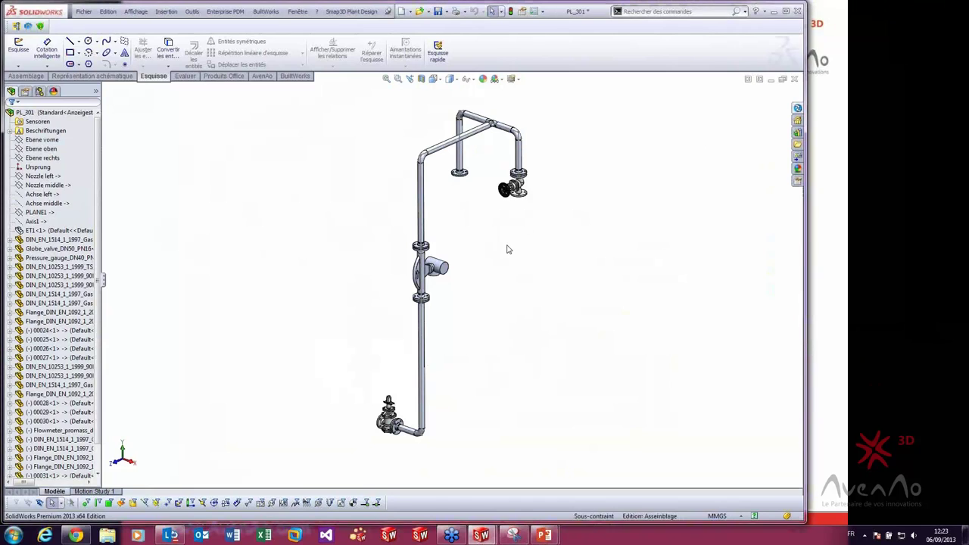
click(39, 27)
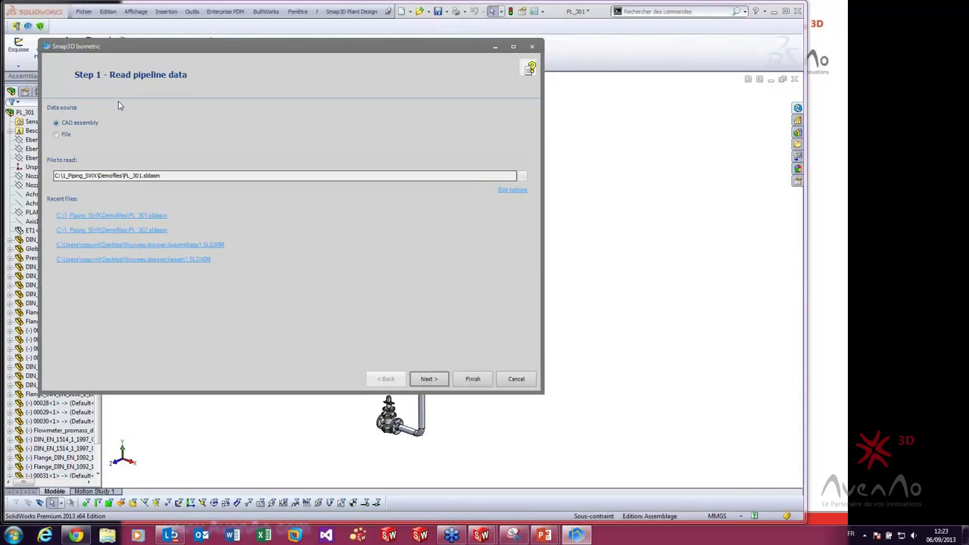
- Keep CAD assembly as the PL_301.sldasm data source and open the Edit options dialog
click(57, 134)
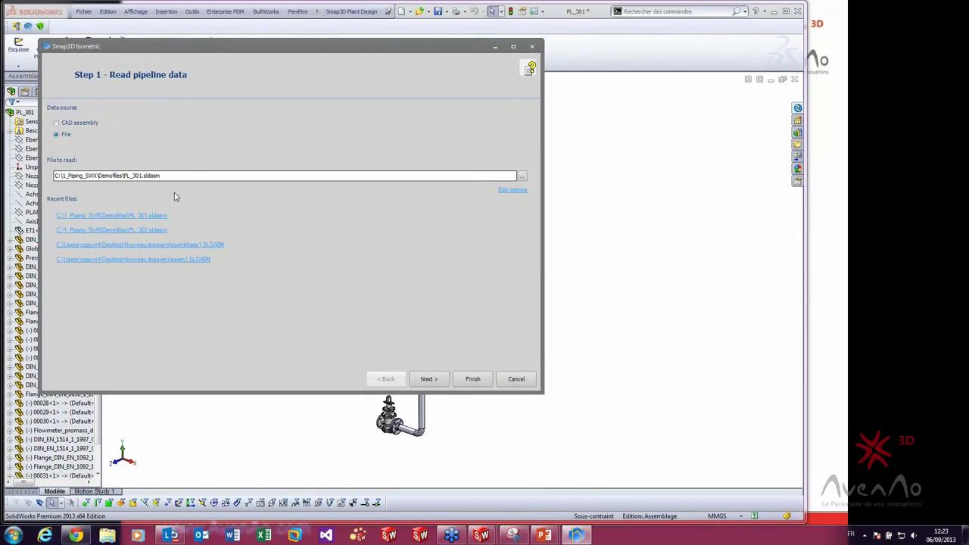
drag(160, 175, 69, 176)
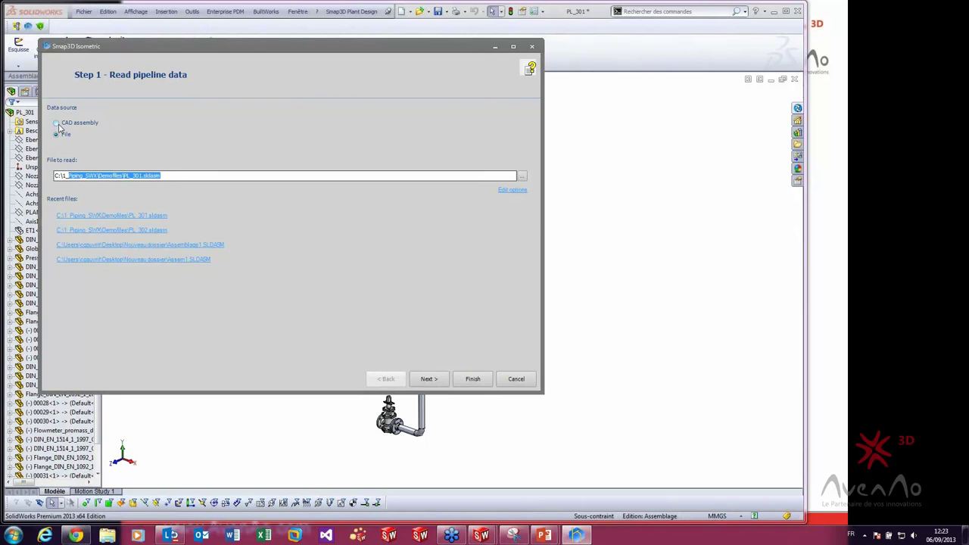
click(58, 124)
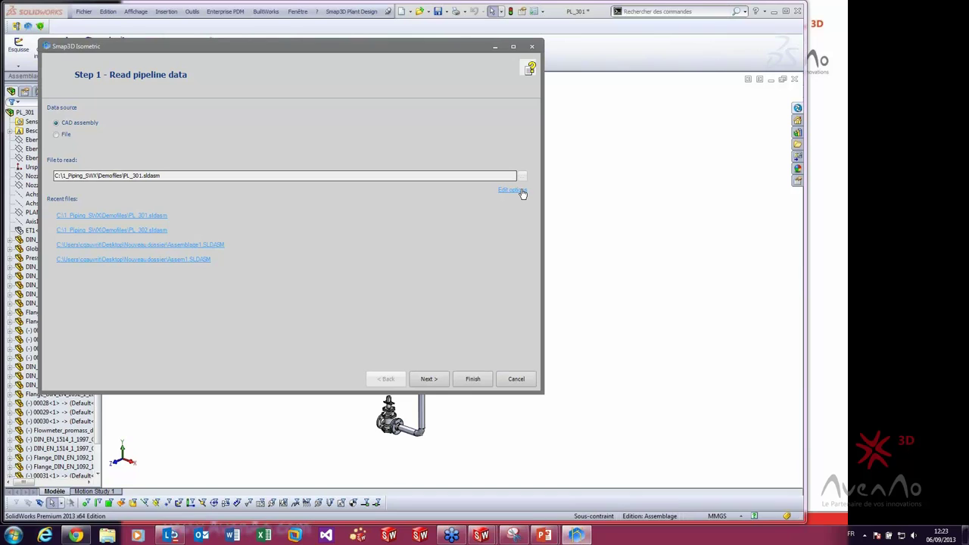
click(520, 191)
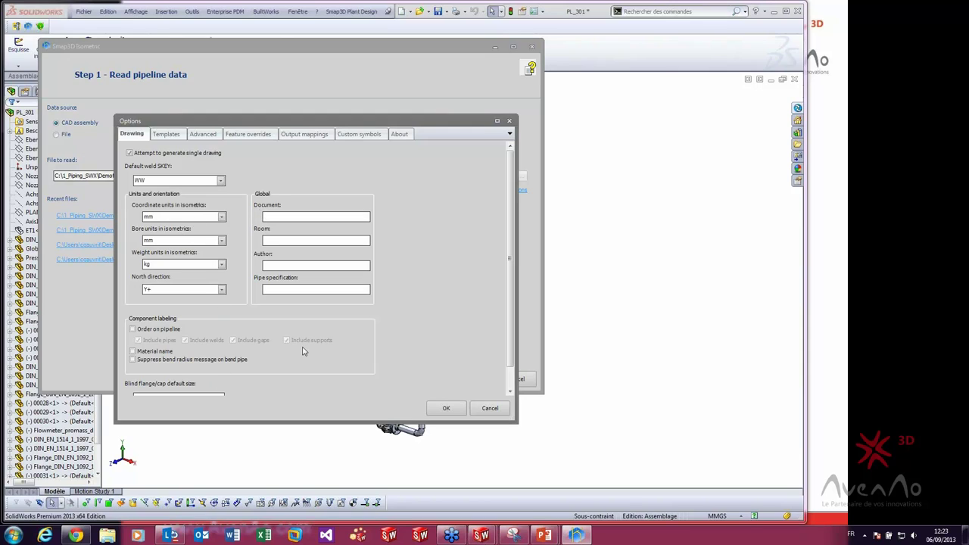
- Review the Templates, Advanced and Custom symbols tabs, then close Options answering the save prompt
drag(513, 261, 511, 311)
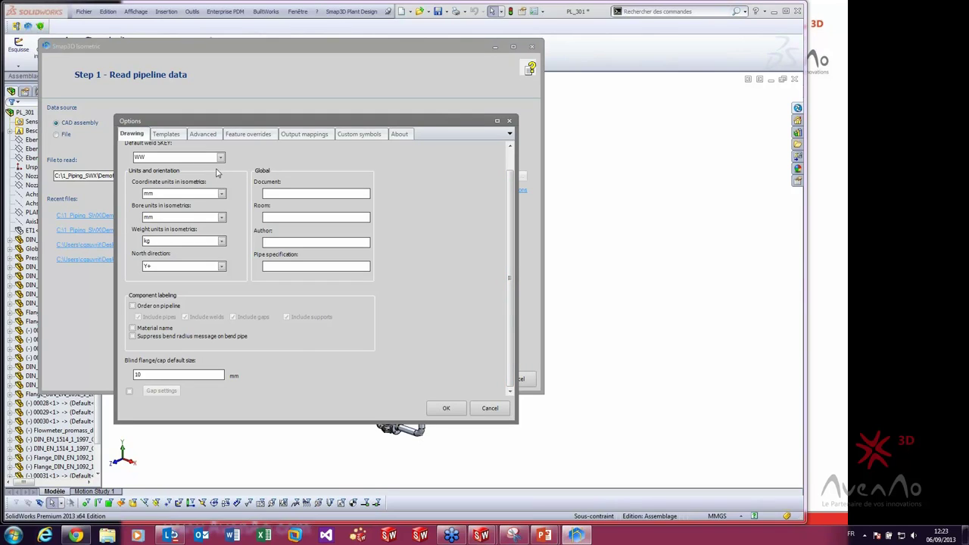
click(180, 134)
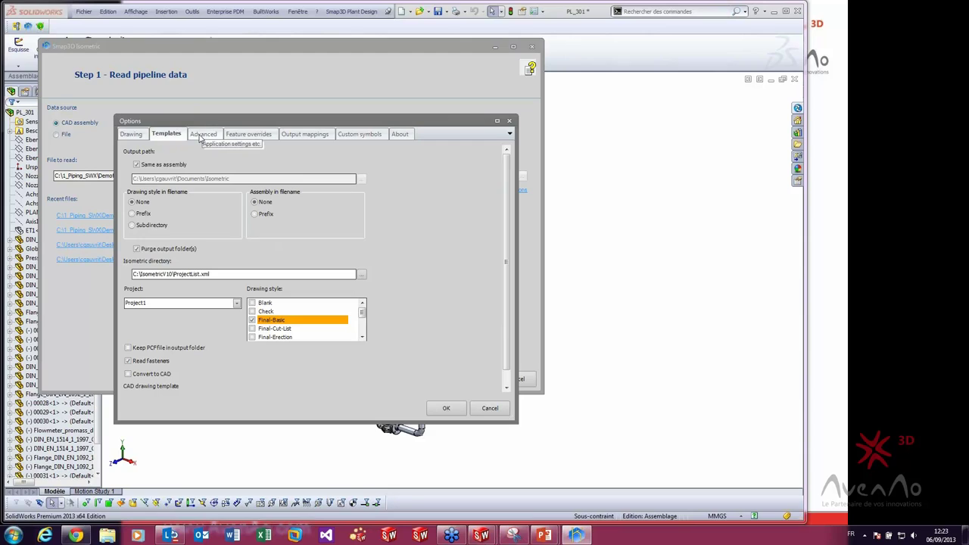
click(202, 136)
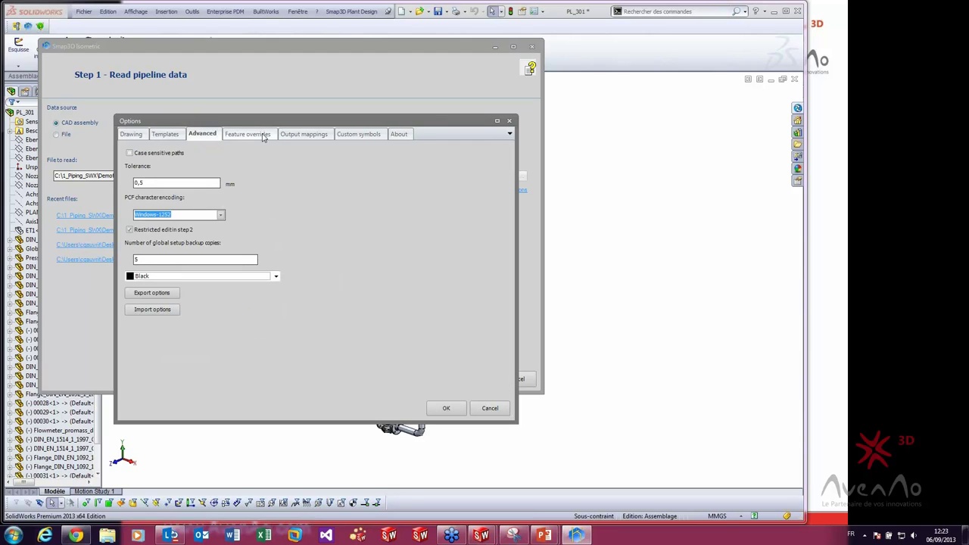
click(371, 137)
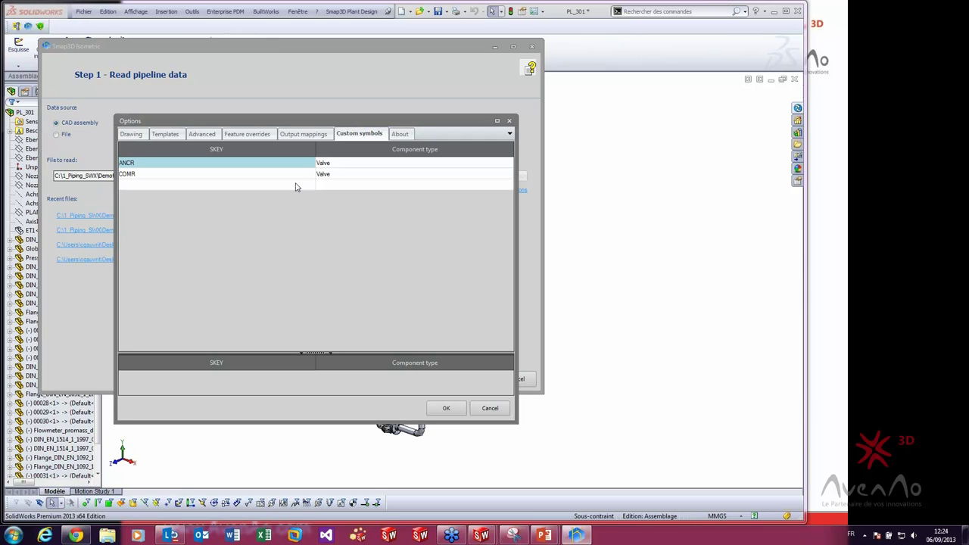
click(509, 122)
click(367, 307)
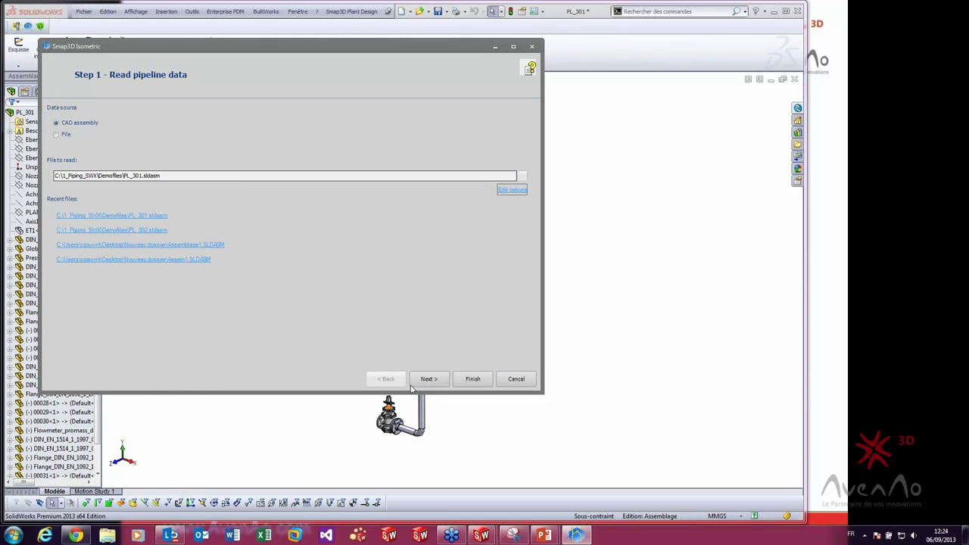
- Advance to Data validation and inspect pipeline aux_00002's properties in the Components tree
click(437, 385)
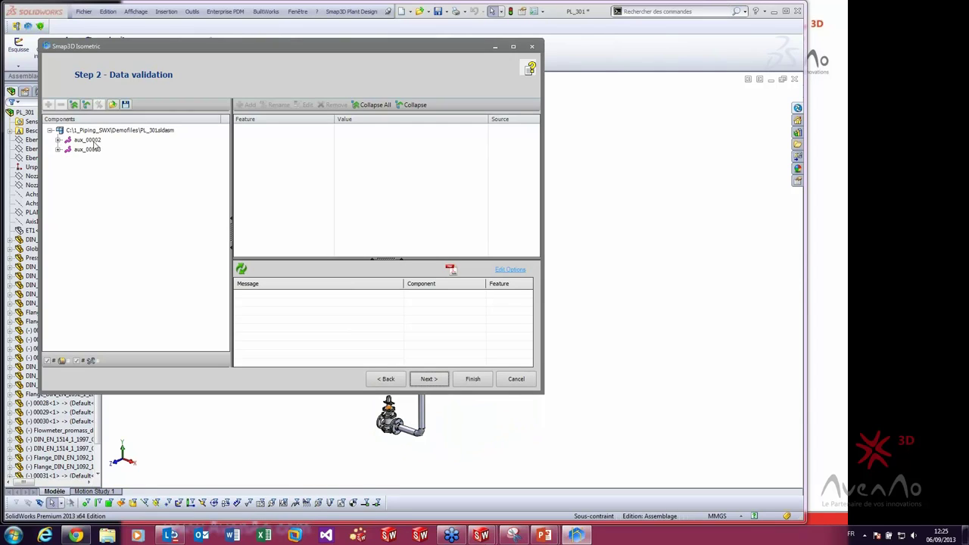
click(91, 140)
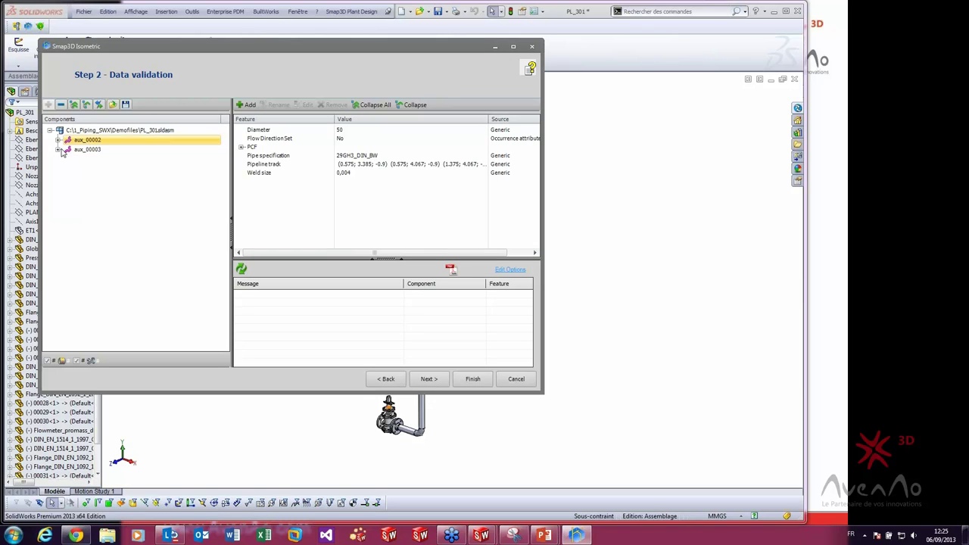
click(58, 141)
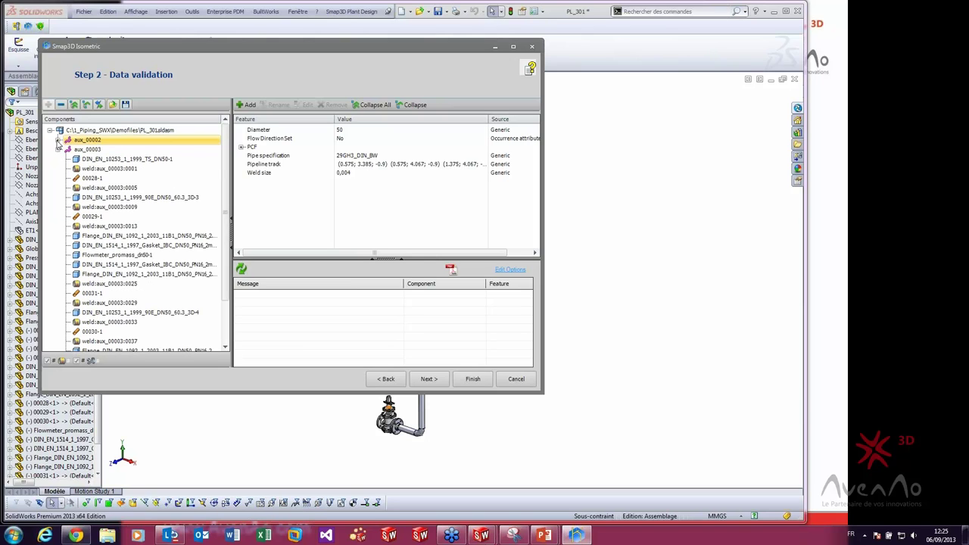
click(58, 141)
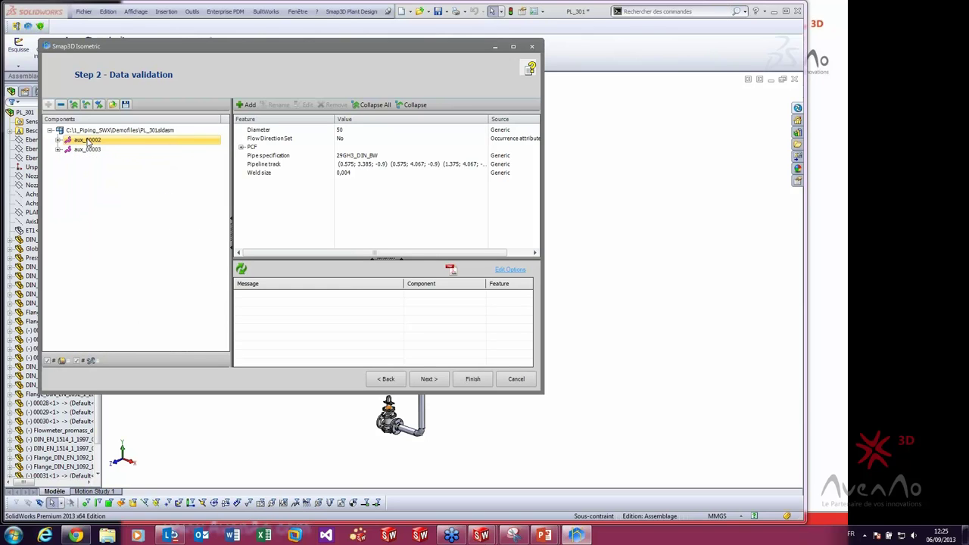
right_click(87, 140)
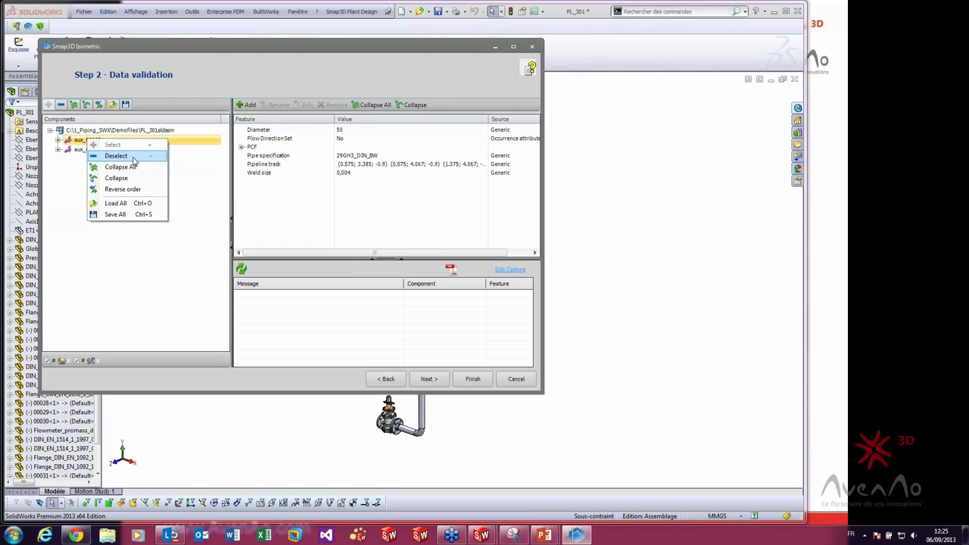
- Check the gasket and Flange_DIN_EN_1092 properties, select SKEY FLWN, and open SymbolKeys.pdf
click(58, 178)
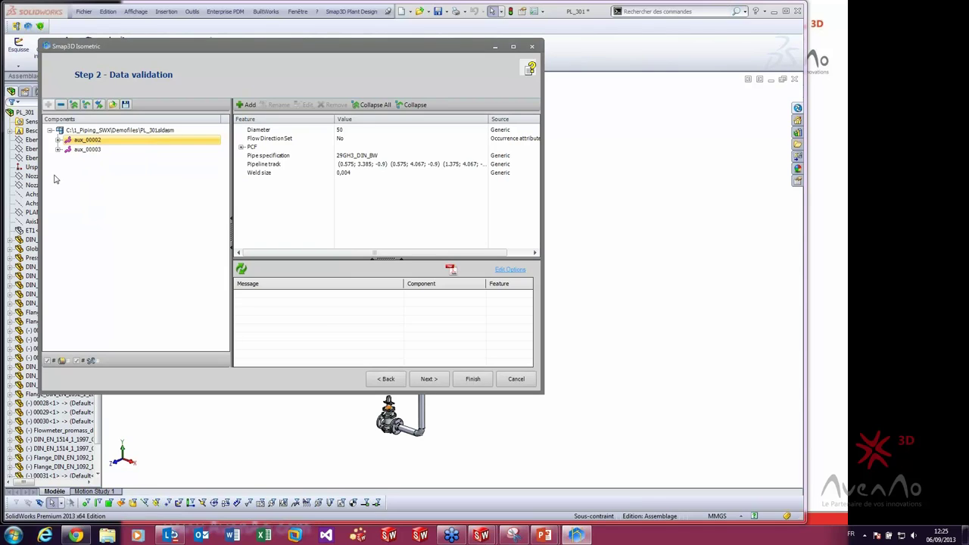
click(59, 141)
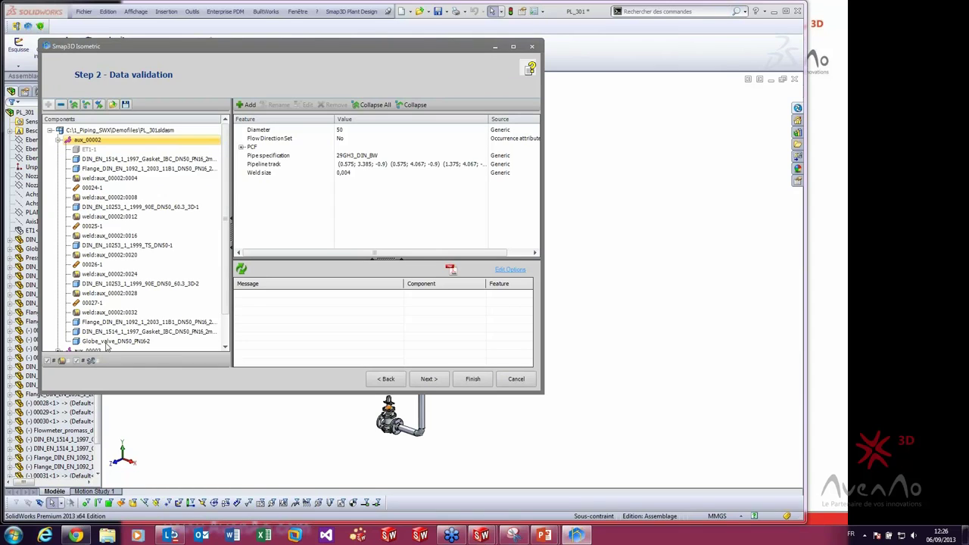
click(93, 161)
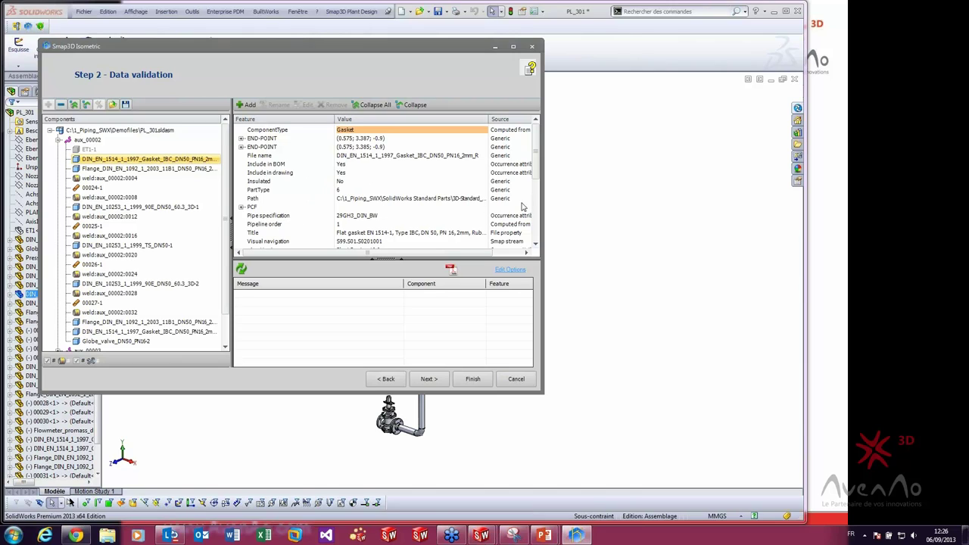
drag(371, 259, 381, 280)
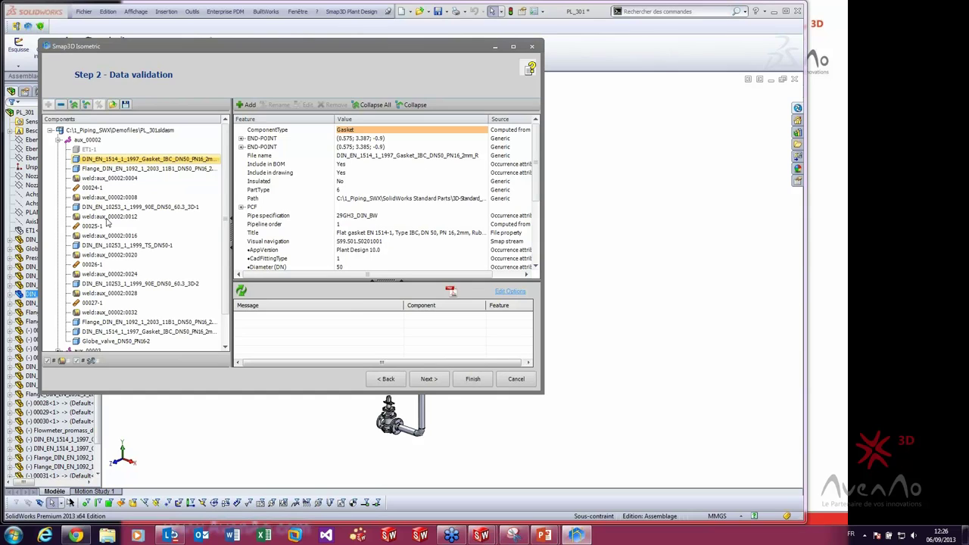
click(114, 170)
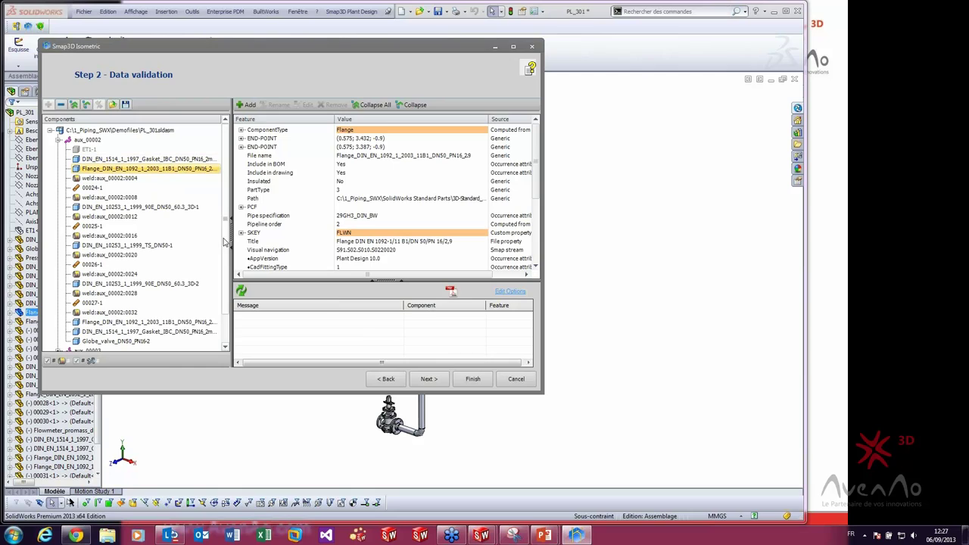
click(259, 235)
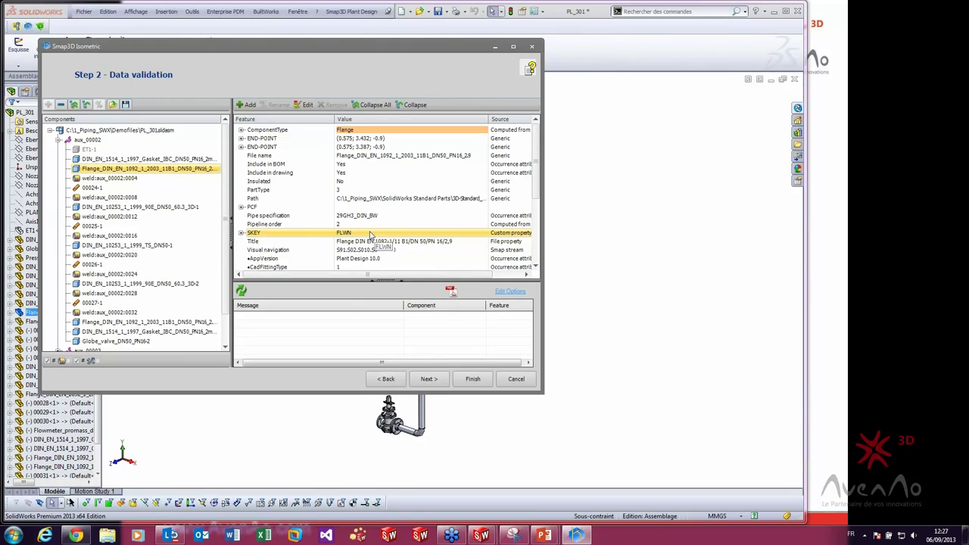
click(452, 292)
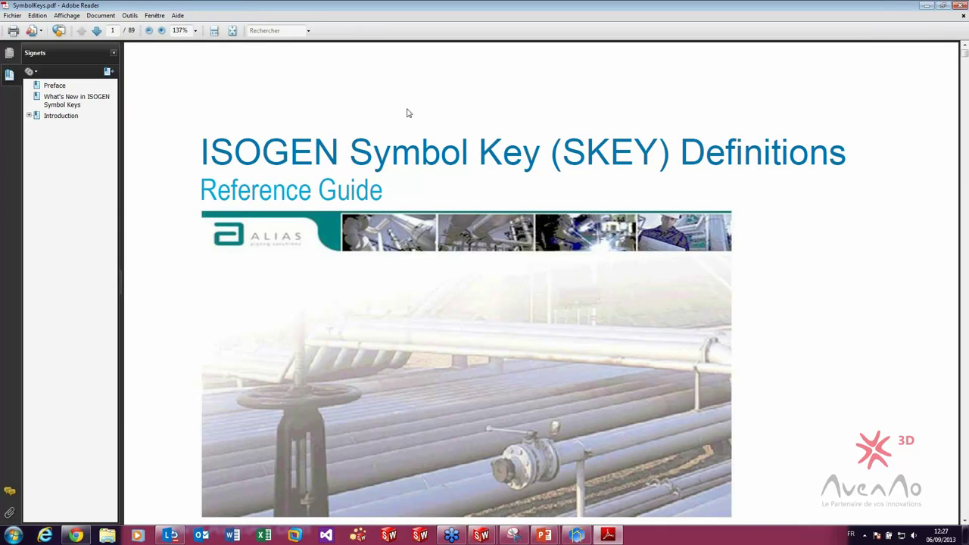
- Fit the whole page in the window and scroll through the symbol key guide's opening pages
scroll(287, 253, down, 1)
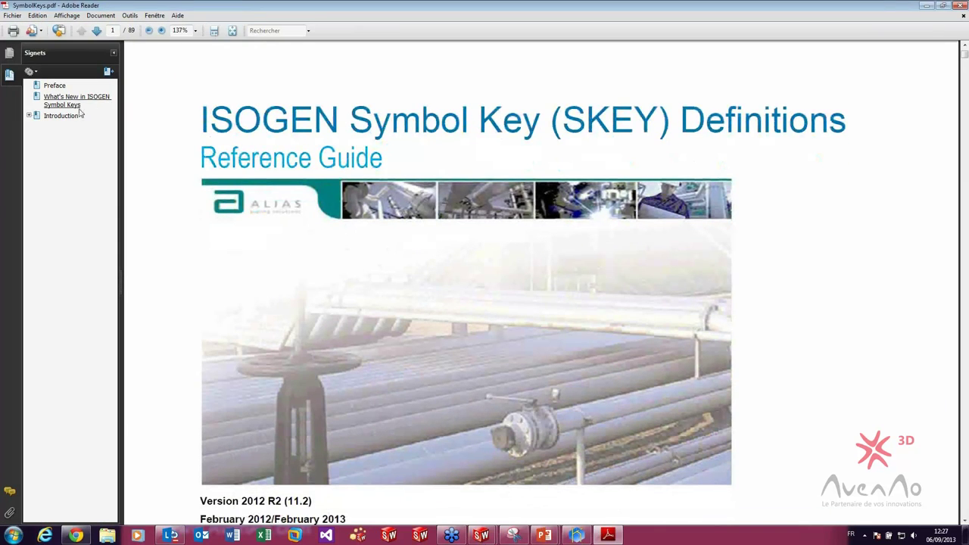
key(ctrl+0)
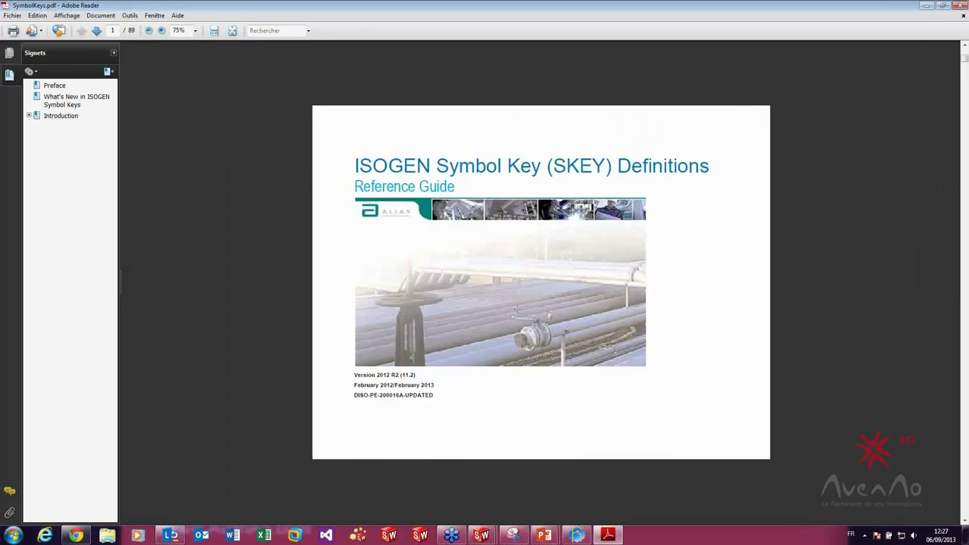
scroll(515, 311, down, 3)
scroll(514, 311, down, 1)
scroll(517, 312, down, 2)
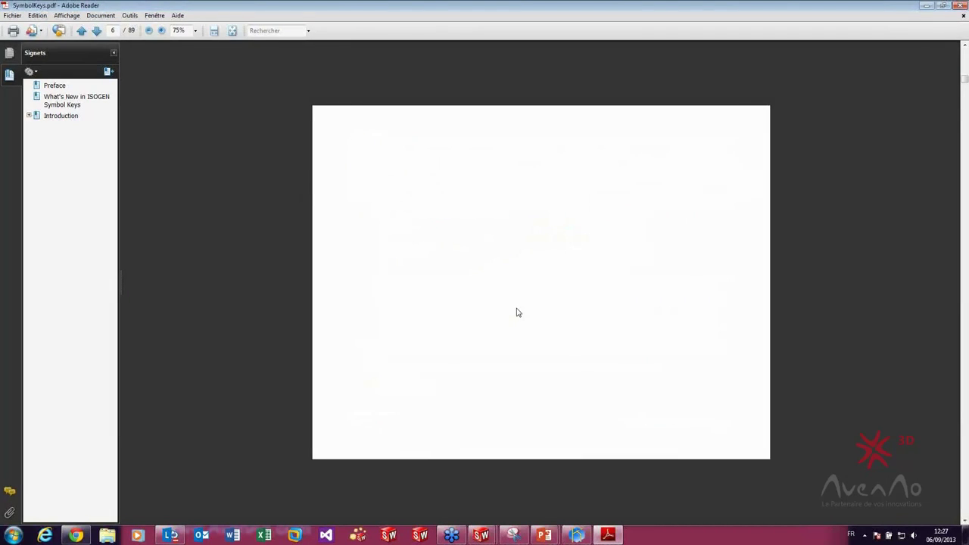
scroll(517, 312, down, 2)
scroll(517, 312, down, 1)
scroll(517, 312, up, 1)
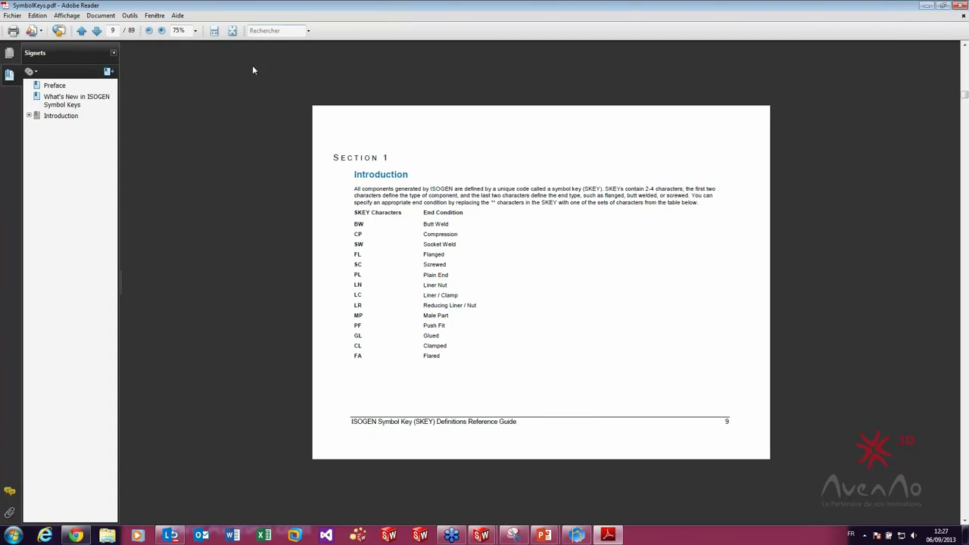
- Highlight the FL and BW codes, then settle on the page 11 Flanges and Balled Joints table
drag(355, 254, 362, 255)
double_click(359, 224)
click(548, 342)
scroll(549, 342, down, 1)
scroll(549, 342, down, 1)
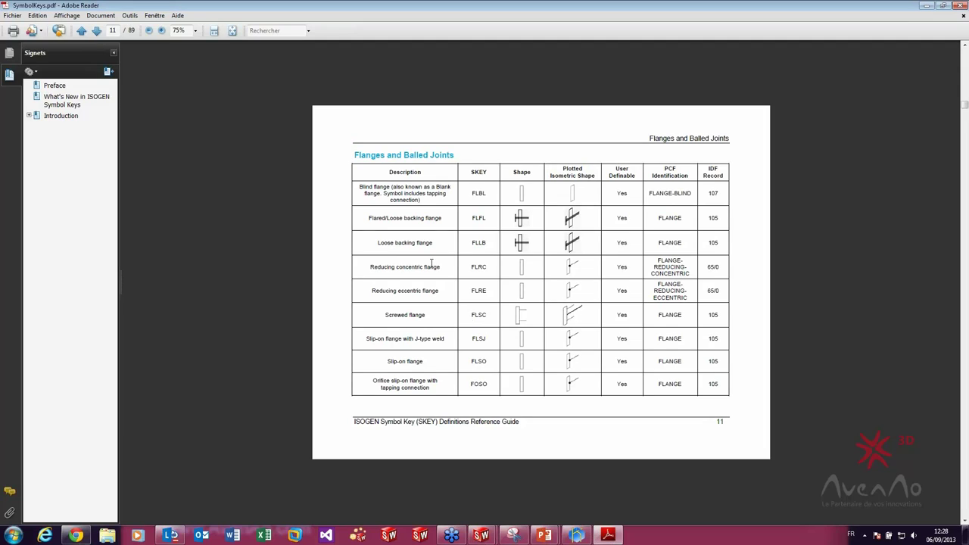
scroll(370, 173, up, 3)
scroll(386, 214, up, 1)
scroll(387, 215, down, 2)
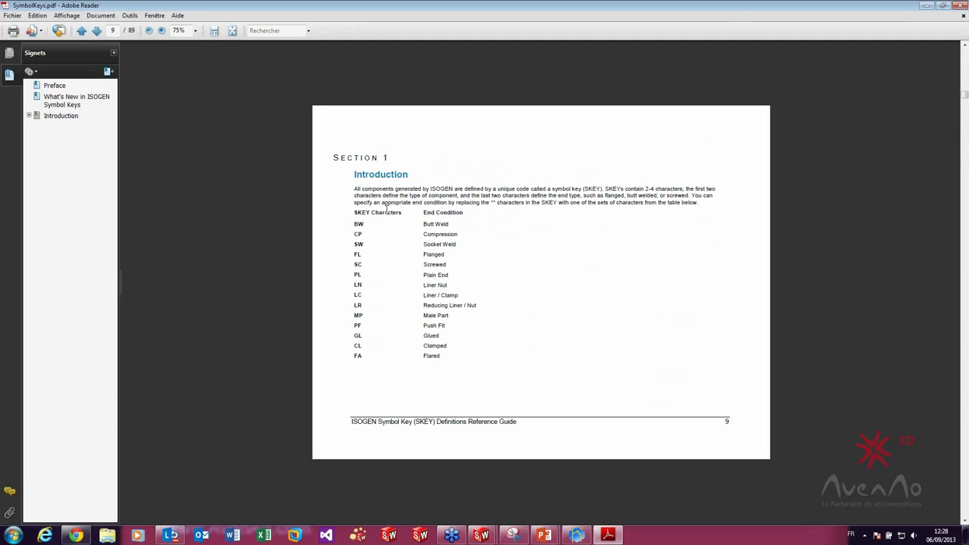
scroll(387, 211, down, 1)
scroll(387, 211, down, 1)
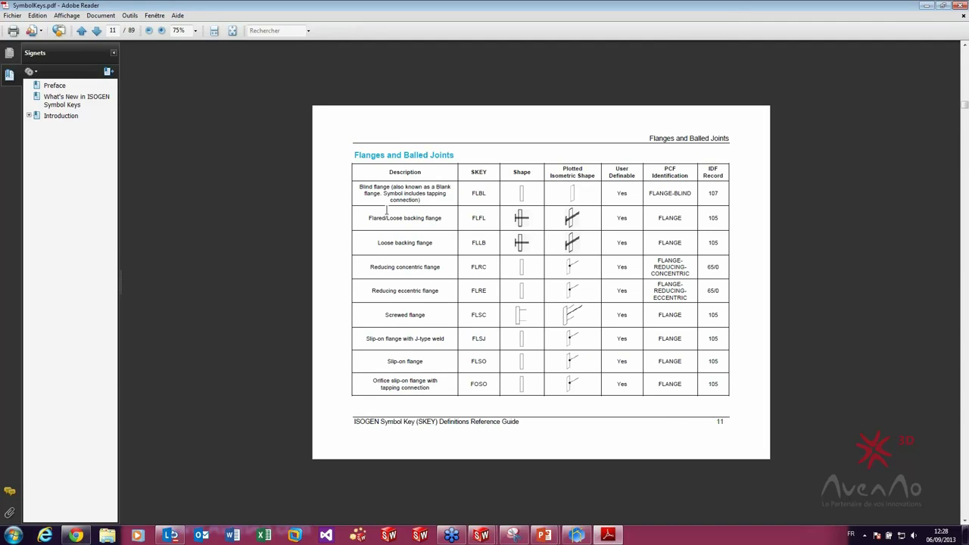
- Search the guide for 'valve' and step through five successive matches
click(273, 30)
text(e)
key(Return)
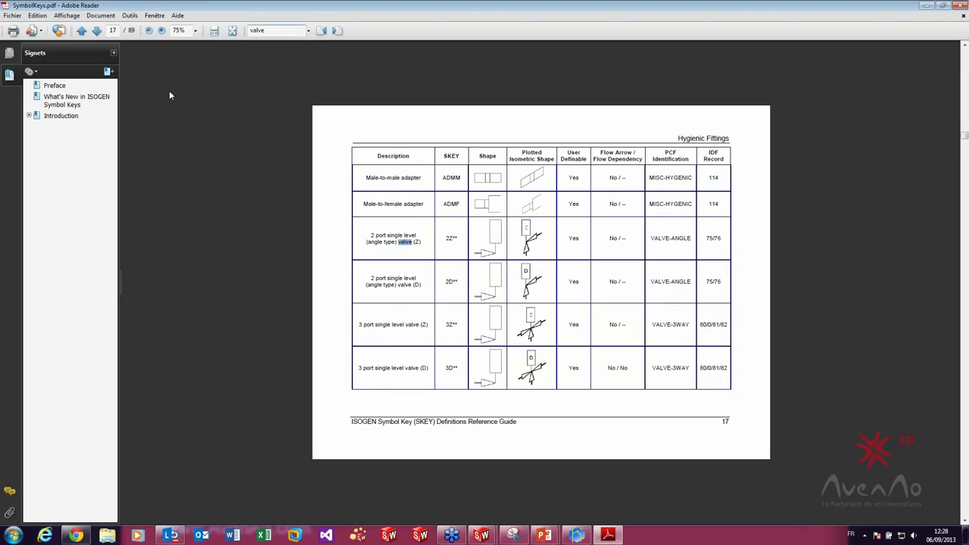
click(338, 31)
click(337, 31)
click(337, 31)
click(337, 31)
click(338, 31)
click(338, 31)
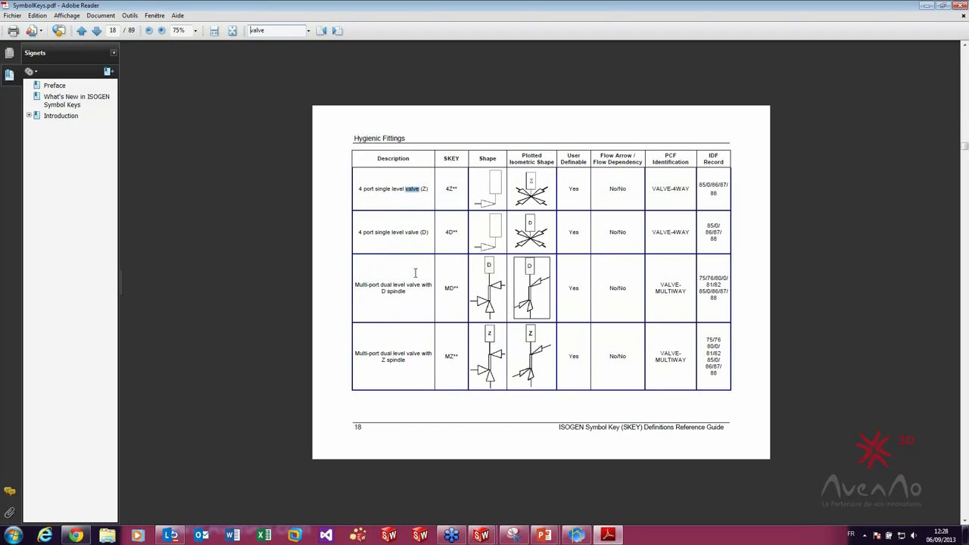
- Scroll through the guide to the page 83 Valves table of SKEY codes
scroll(414, 274, down, 1)
scroll(415, 276, down, 1)
scroll(415, 277, down, 1)
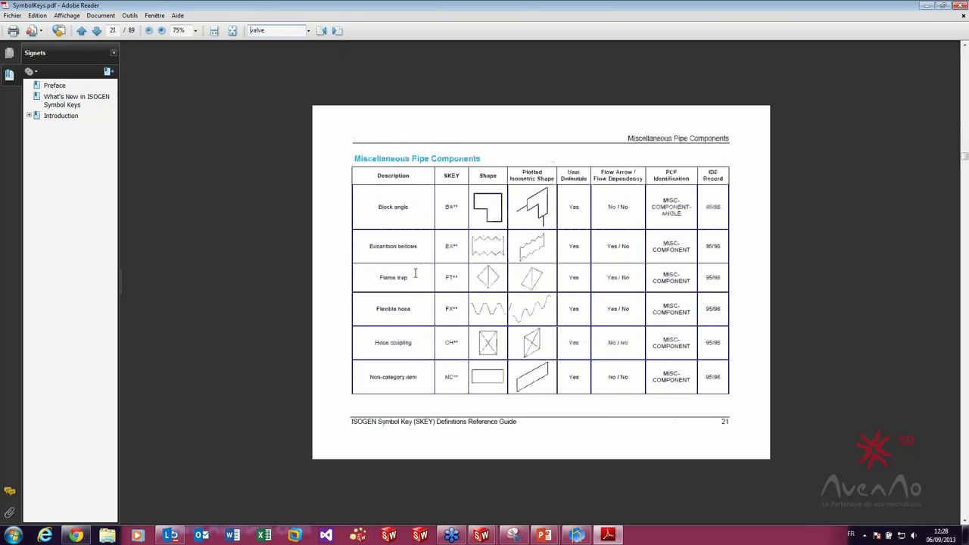
scroll(414, 276, down, 3)
scroll(414, 274, down, 4)
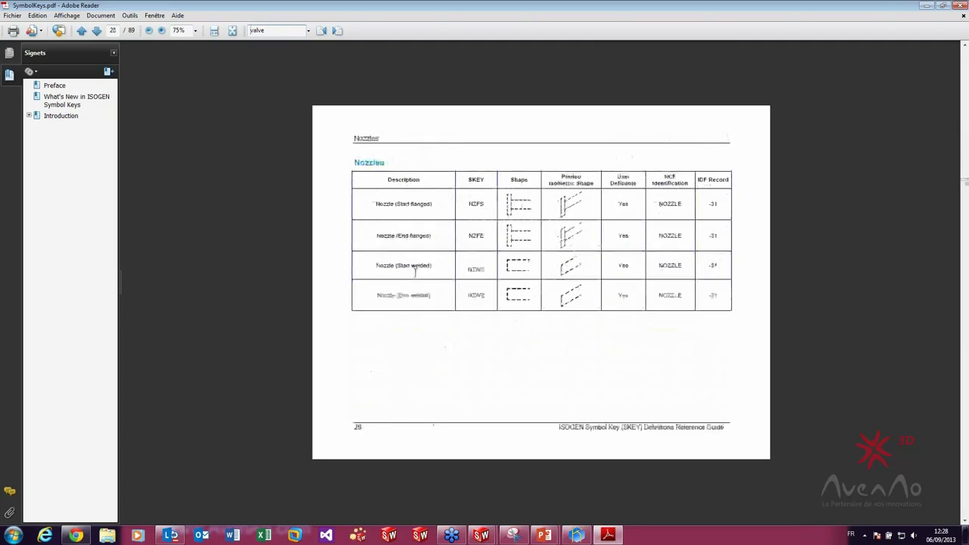
scroll(415, 274, down, 1)
scroll(414, 276, down, 2)
scroll(416, 278, down, 1)
scroll(415, 277, down, 2)
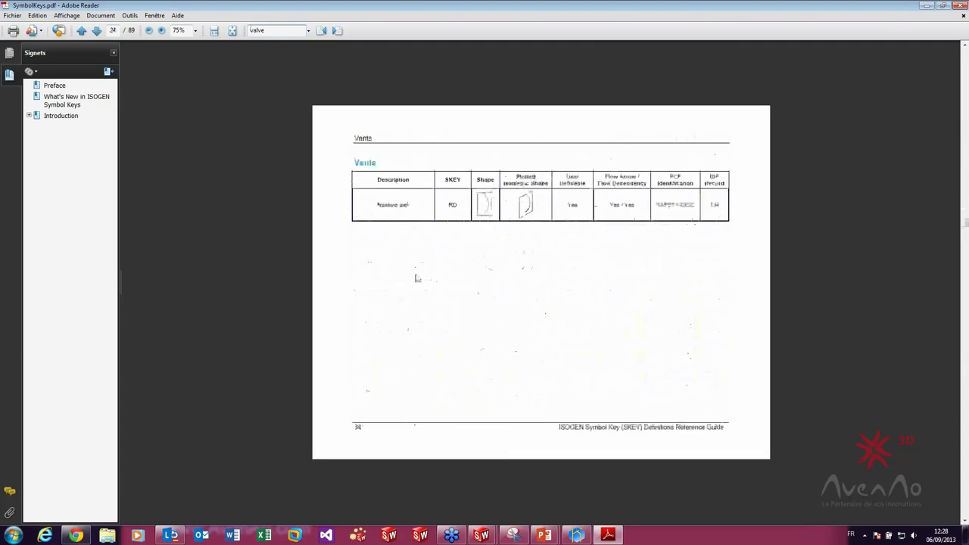
scroll(415, 277, down, 1)
scroll(415, 277, down, 2)
scroll(415, 277, up, 5)
scroll(415, 278, down, 1)
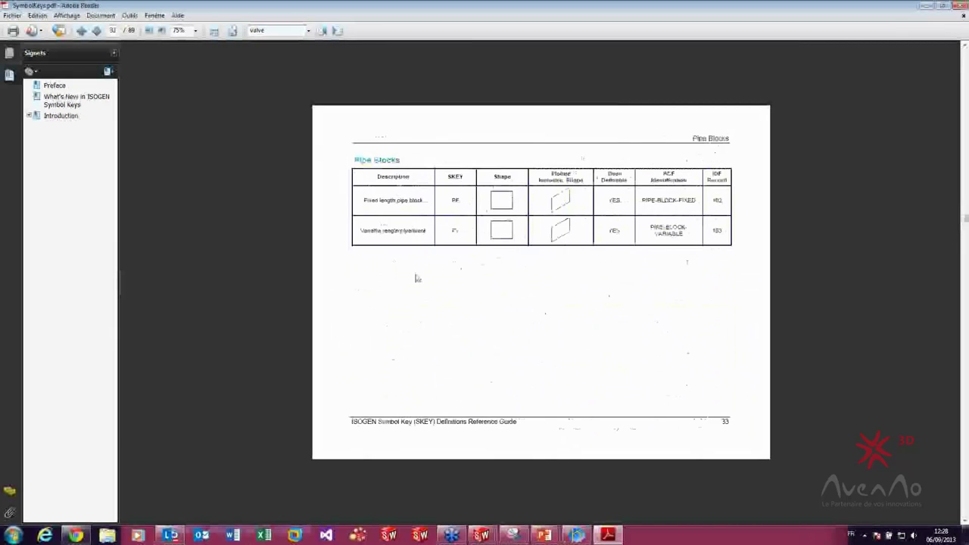
scroll(415, 275, up, 1)
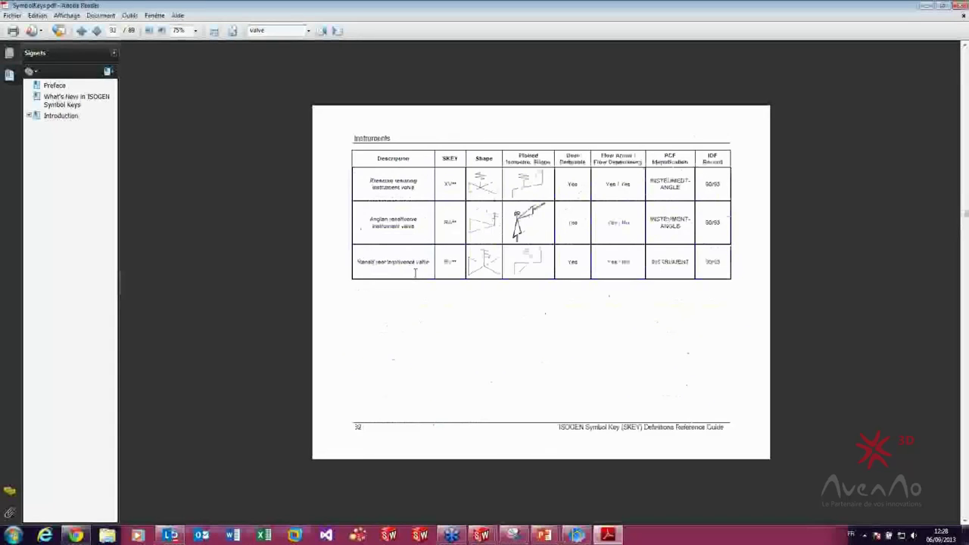
scroll(415, 274, up, 3)
scroll(415, 274, up, 1)
scroll(414, 274, up, 2)
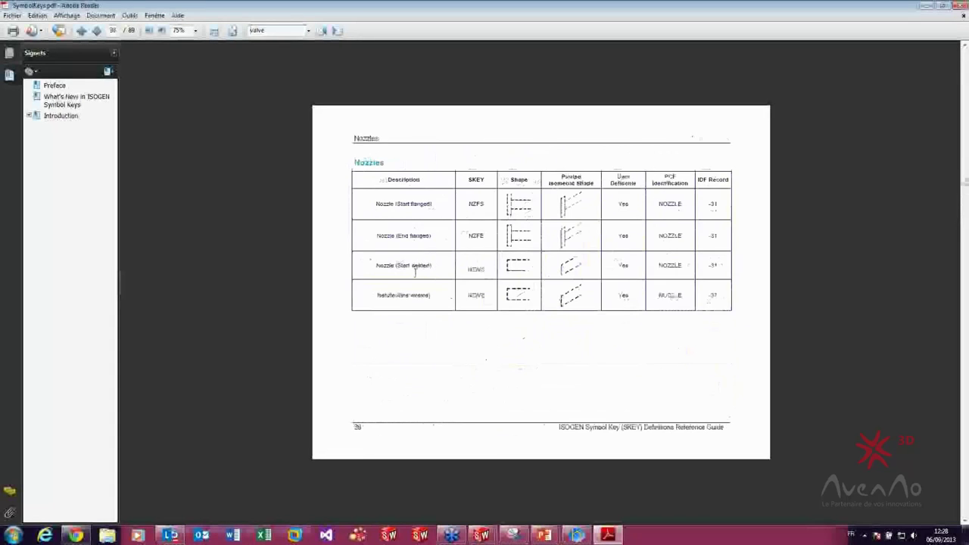
scroll(415, 274, up, 1)
scroll(415, 274, up, 2)
scroll(415, 274, up, 1)
scroll(415, 274, up, 2)
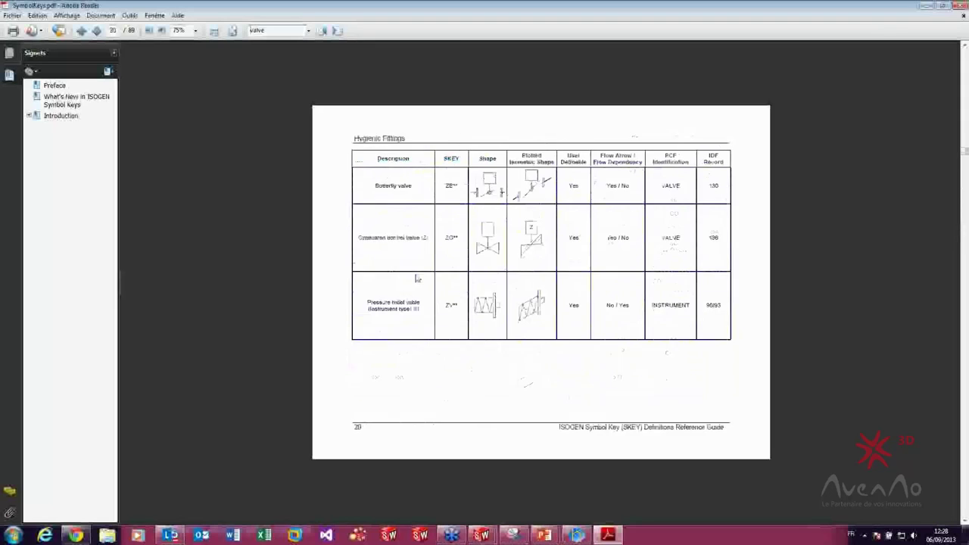
scroll(415, 274, up, 2)
scroll(415, 274, down, 1)
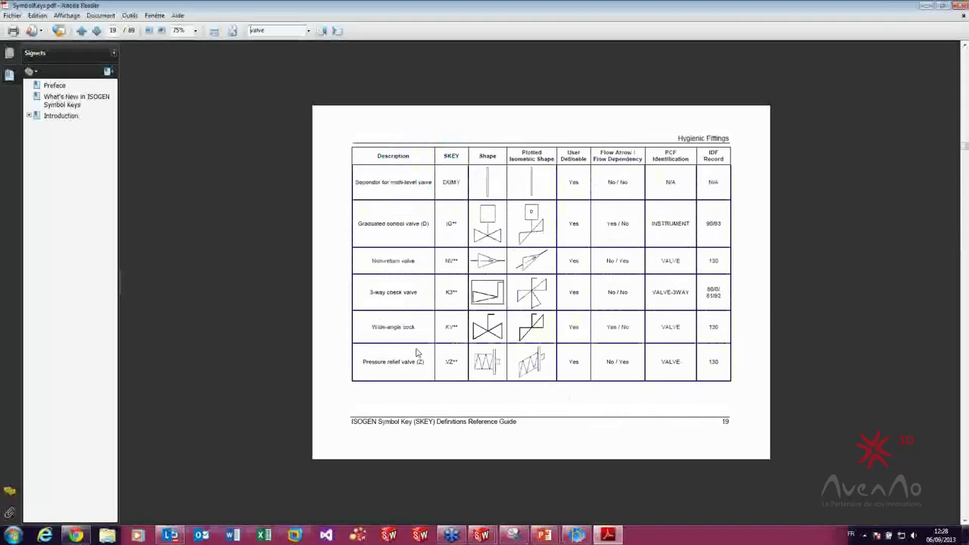
scroll(419, 314, up, 2)
scroll(419, 314, up, 1)
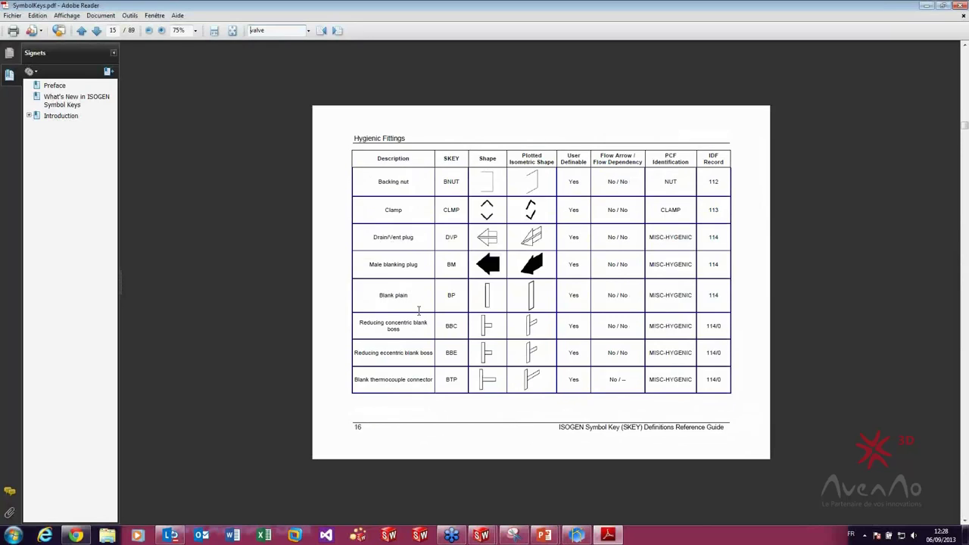
scroll(418, 314, up, 2)
scroll(418, 314, up, 1)
scroll(419, 311, up, 3)
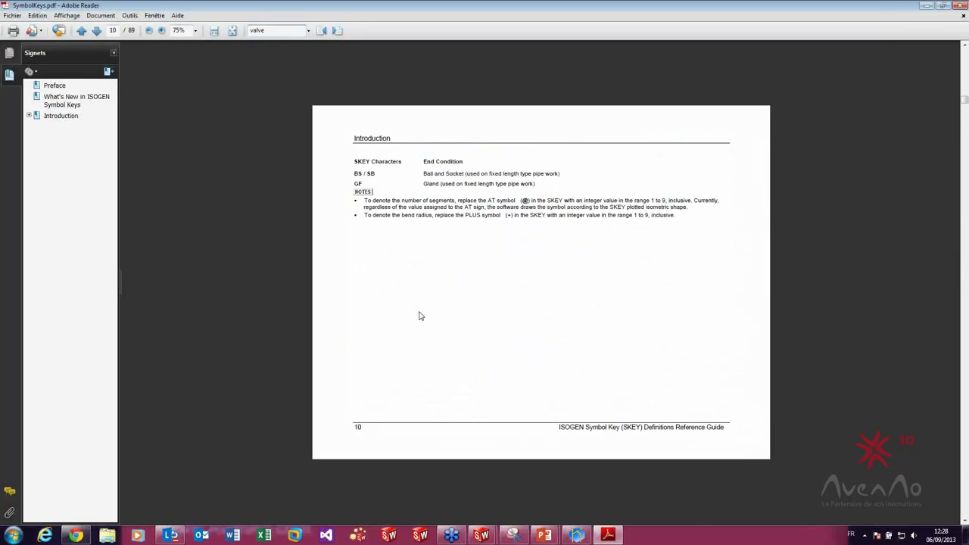
scroll(421, 316, down, 9)
scroll(421, 316, down, 6)
scroll(421, 316, down, 2)
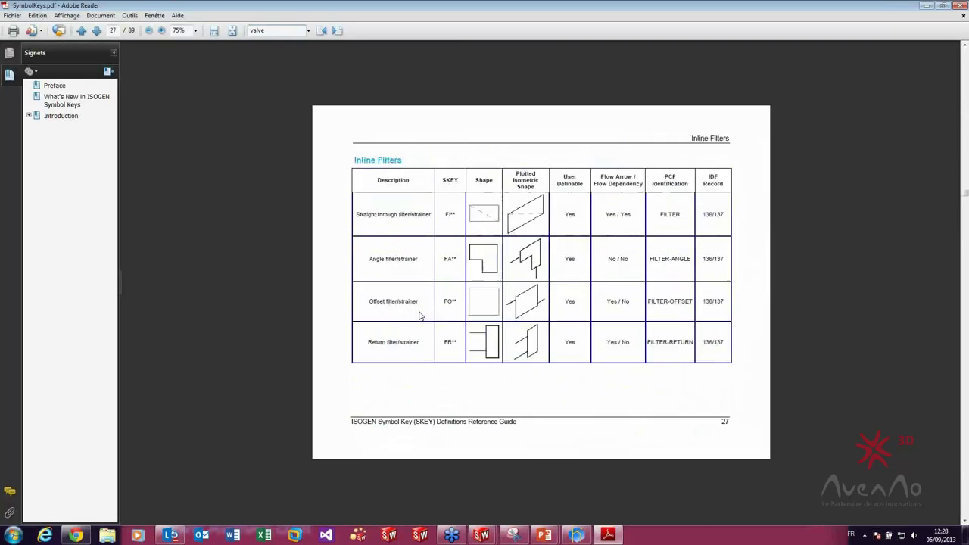
scroll(421, 316, down, 7)
scroll(421, 316, down, 3)
scroll(421, 315, down, 3)
scroll(420, 314, down, 3)
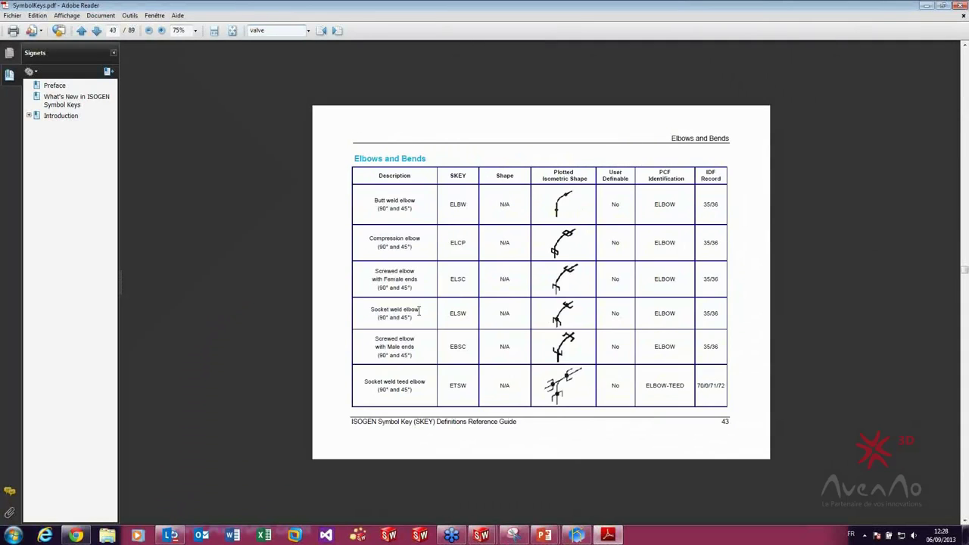
scroll(419, 311, down, 3)
scroll(418, 311, down, 3)
scroll(419, 311, down, 3)
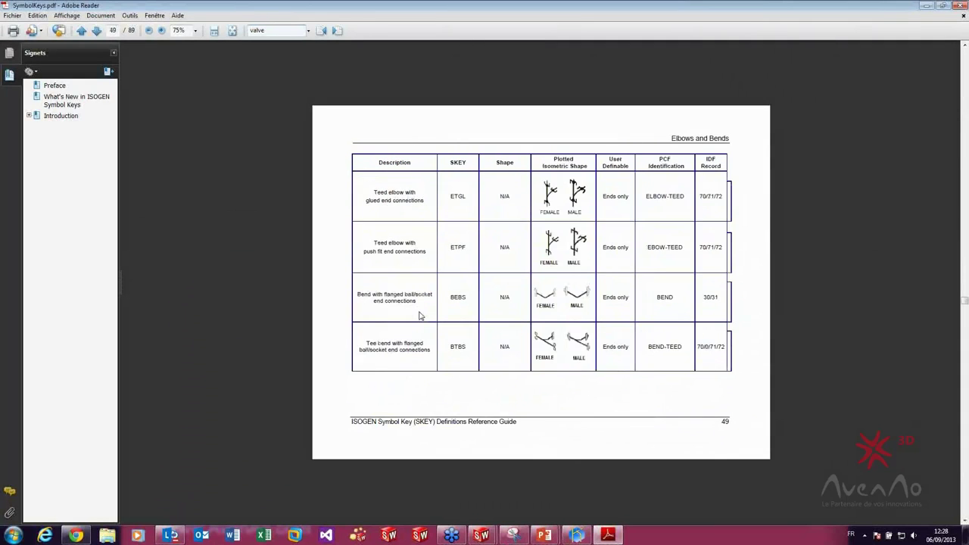
scroll(419, 312, down, 3)
scroll(420, 314, down, 3)
scroll(421, 316, down, 3)
scroll(421, 316, down, 3)
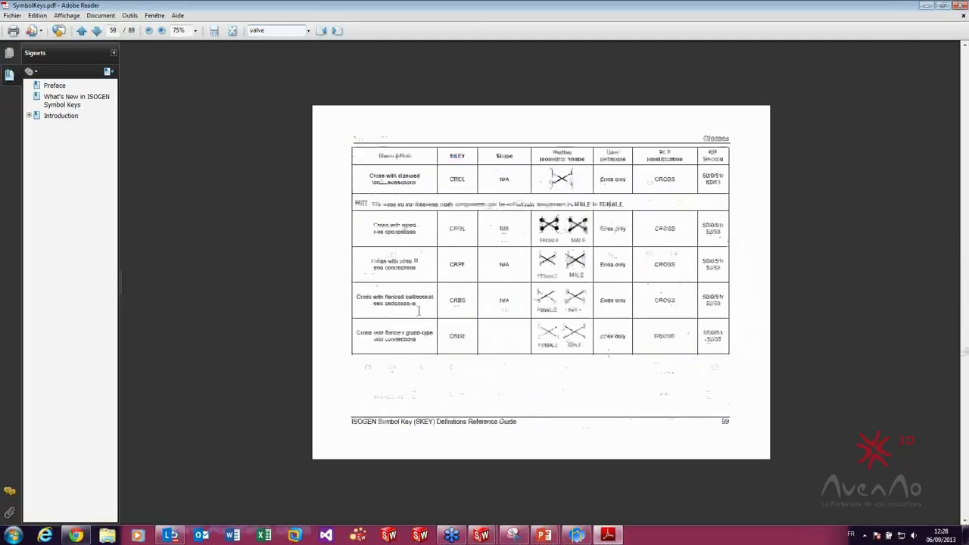
scroll(420, 314, down, 3)
scroll(419, 313, down, 3)
scroll(419, 311, down, 3)
scroll(419, 311, down, 3)
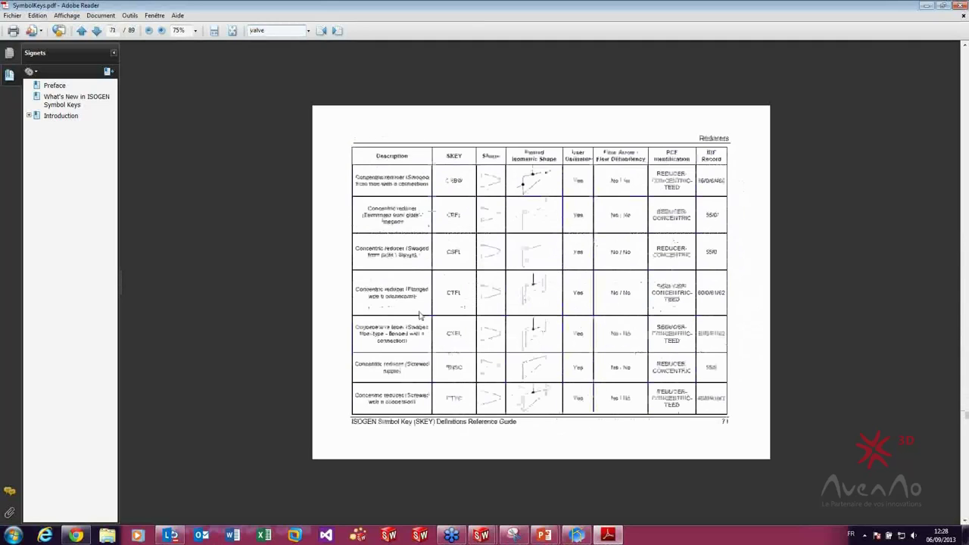
scroll(419, 311, down, 3)
scroll(418, 311, down, 3)
scroll(418, 311, down, 3)
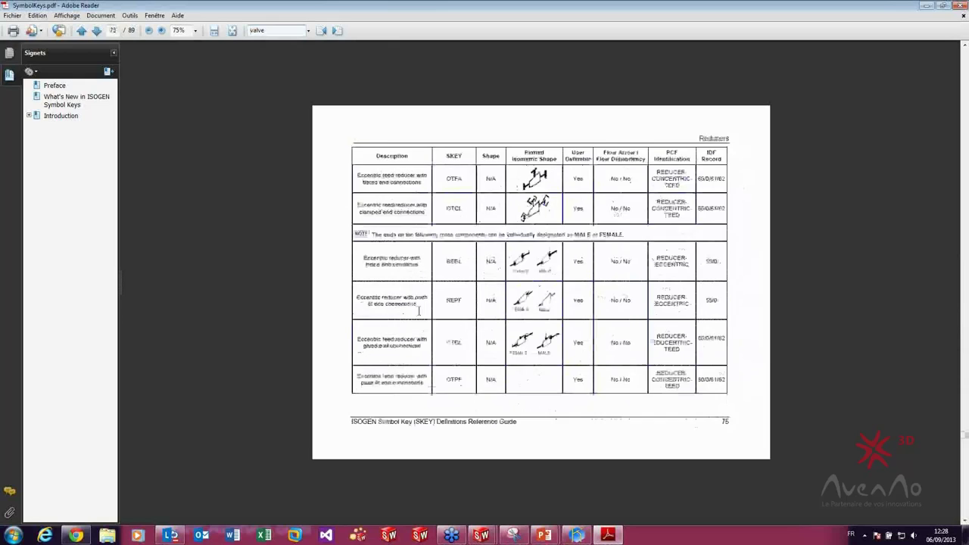
scroll(418, 313, down, 3)
scroll(419, 314, down, 3)
scroll(420, 315, down, 3)
scroll(420, 316, down, 3)
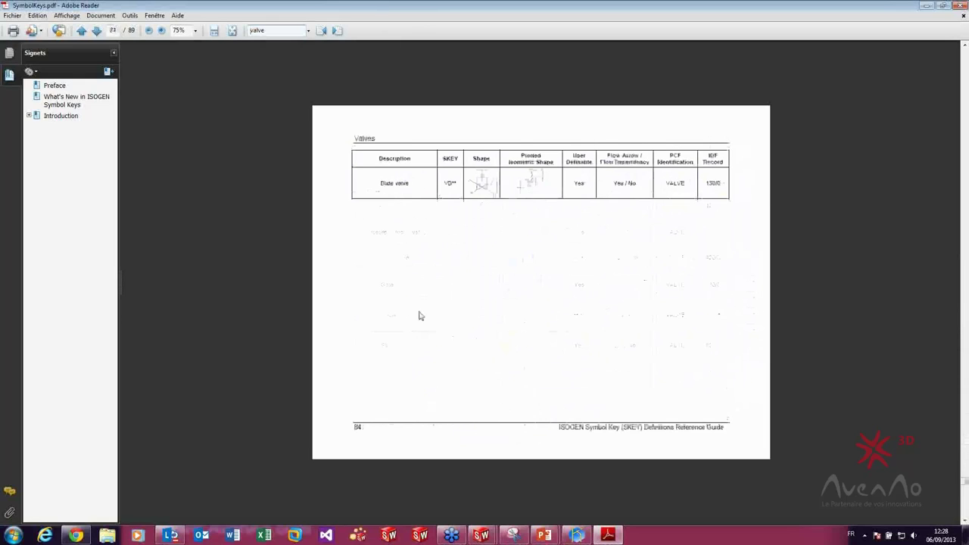
scroll(419, 311, down, 3)
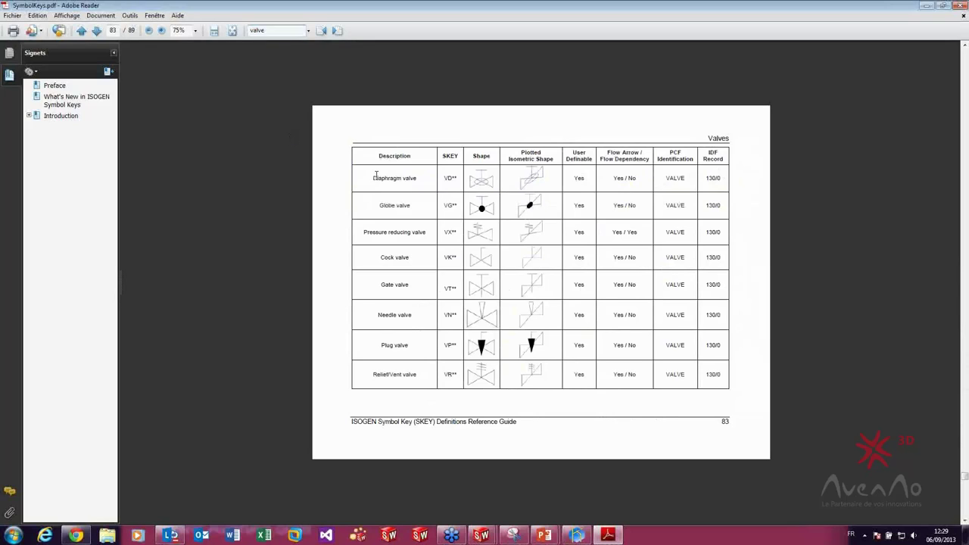
- Highlight 'Diaphragm valve' and the VD, VG and VK codes in the Valves table
drag(372, 178, 426, 186)
double_click(445, 178)
click(454, 205)
double_click(454, 205)
mouse_move(443, 233)
mouse_down()
mouse_move(460, 233)
mouse_move(458, 345)
mouse_up()
- Close the symbol key guide and review the lower flange and globe valve properties
click(958, 5)
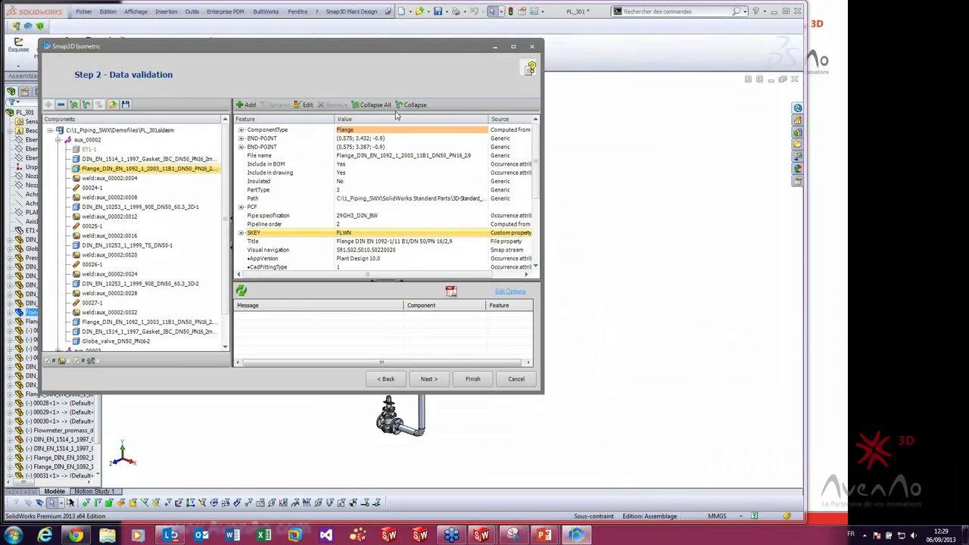
click(113, 324)
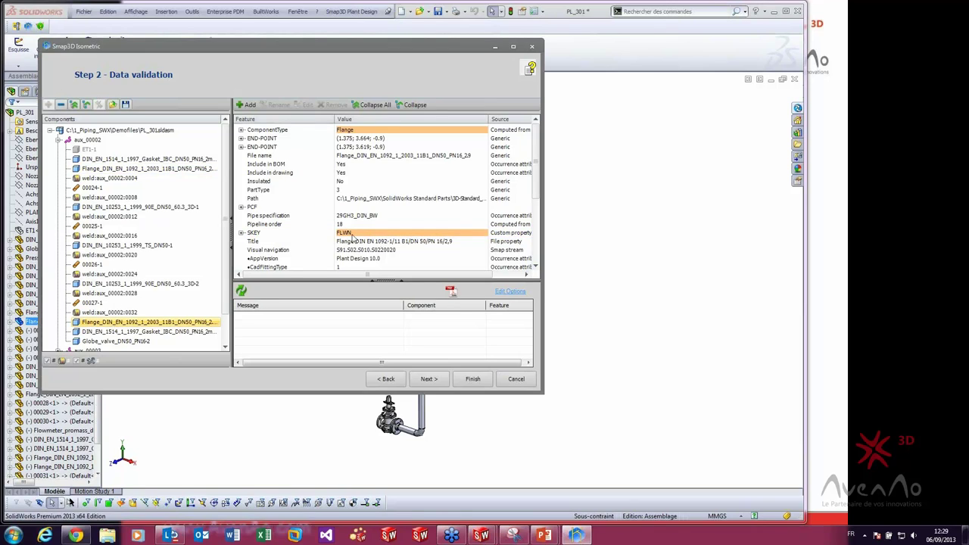
click(117, 342)
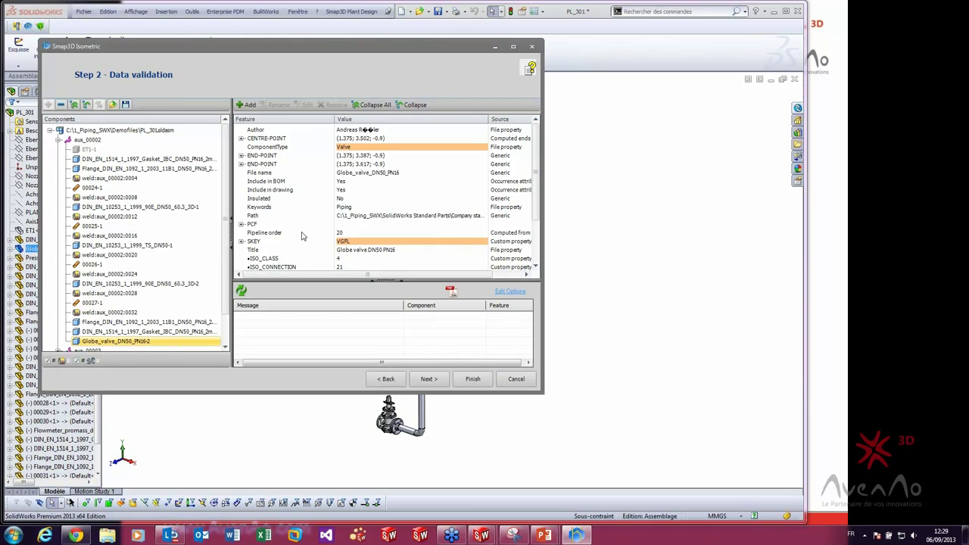
- Inspect the globe valve's PCF data, then validate pipeline aux_00002 with no errors reported
click(241, 224)
scroll(535, 209, down, 1)
scroll(535, 209, down, 2)
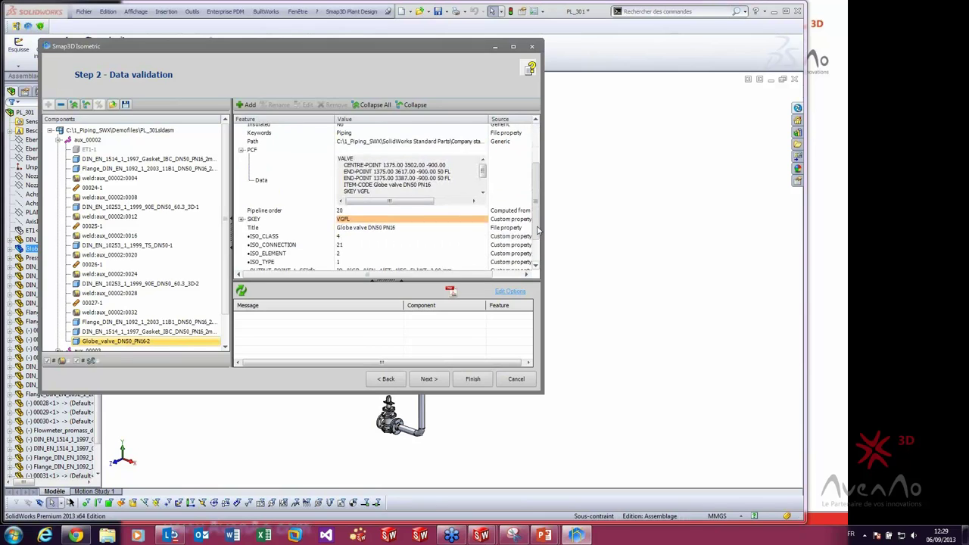
scroll(529, 205, down, 1)
scroll(486, 183, down, 2)
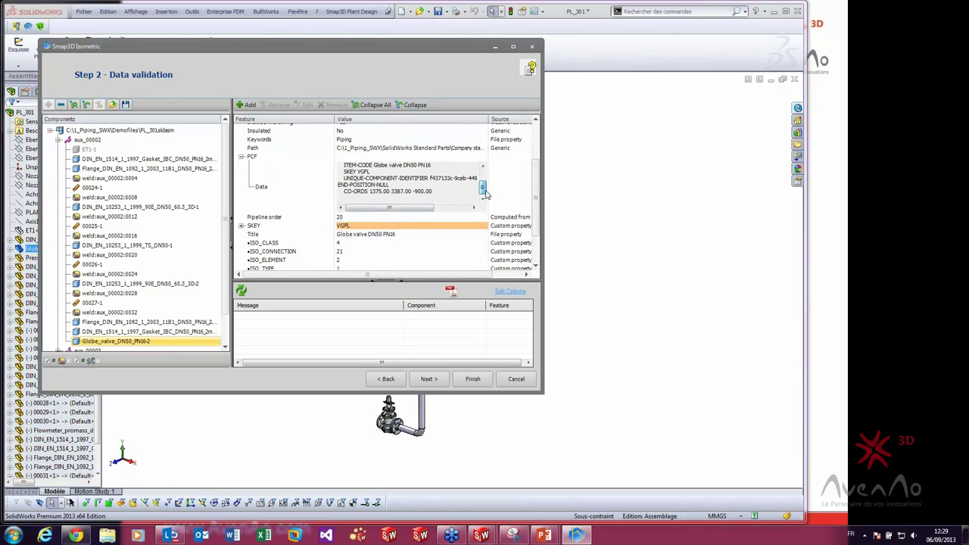
scroll(485, 182, up, 2)
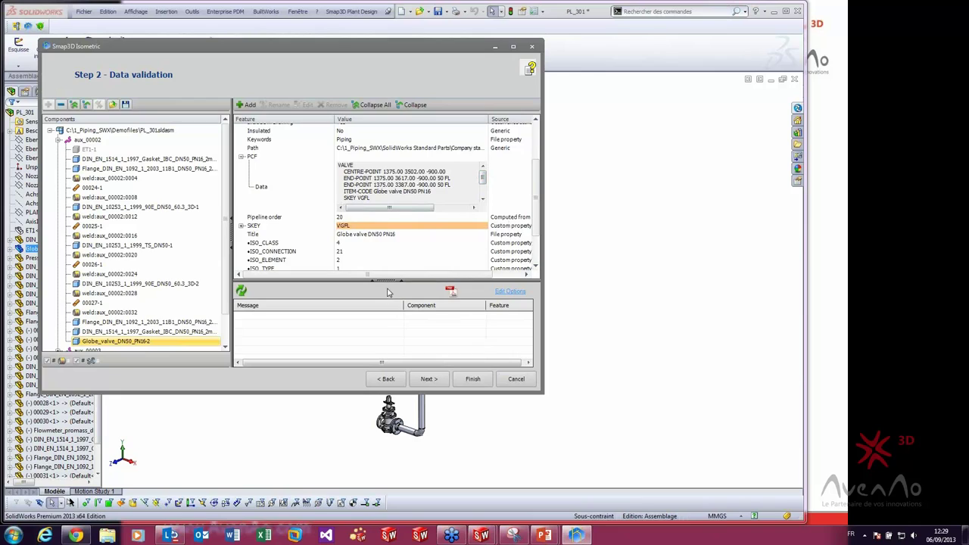
click(59, 141)
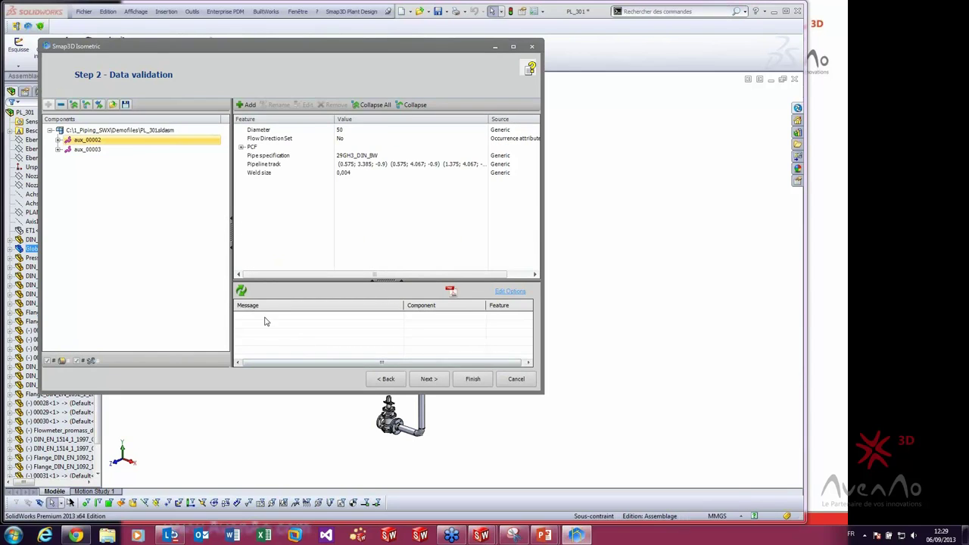
click(240, 292)
- Move to Step 3 Output specification, keep the Final-Basic style, and leave Convert to CAD off
click(426, 380)
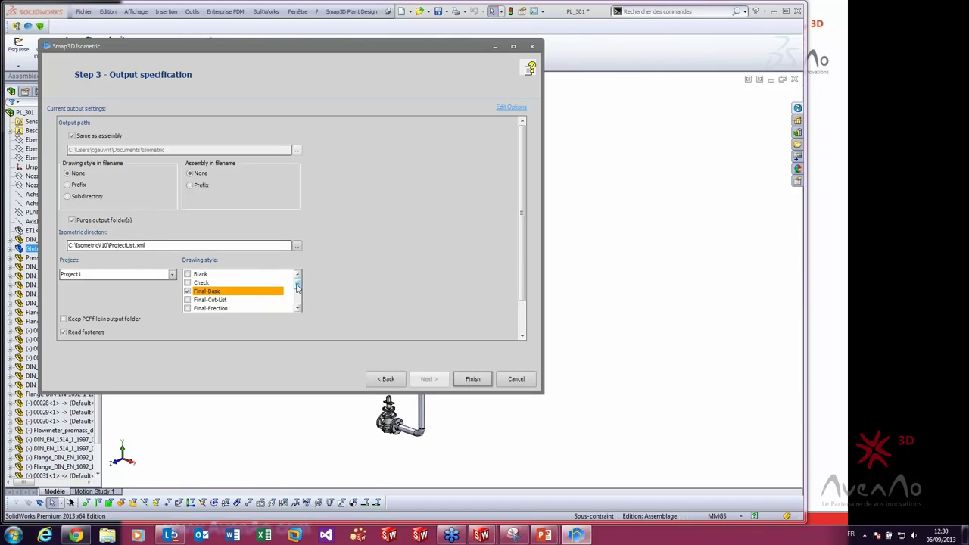
scroll(299, 291, down, 3)
scroll(299, 302, up, 3)
drag(298, 279, 298, 303)
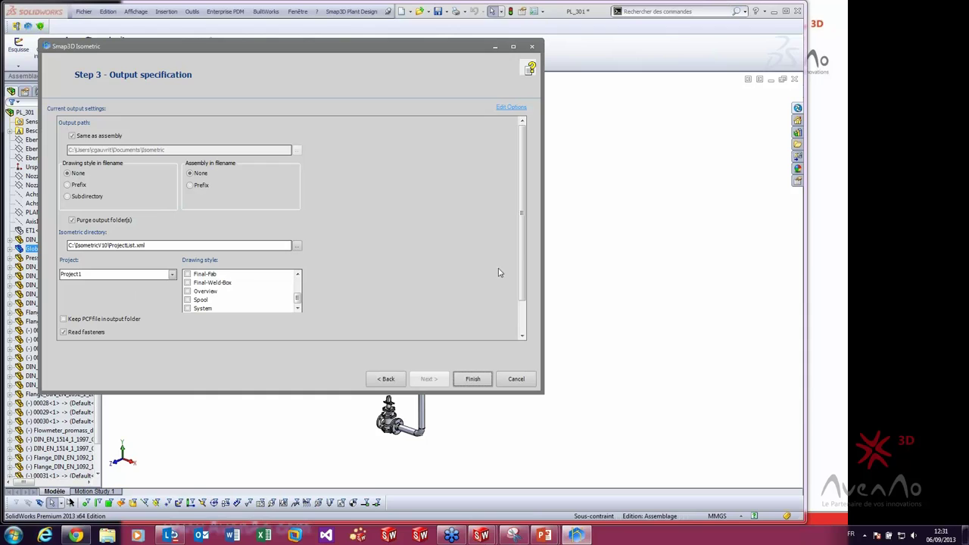
drag(521, 267, 521, 299)
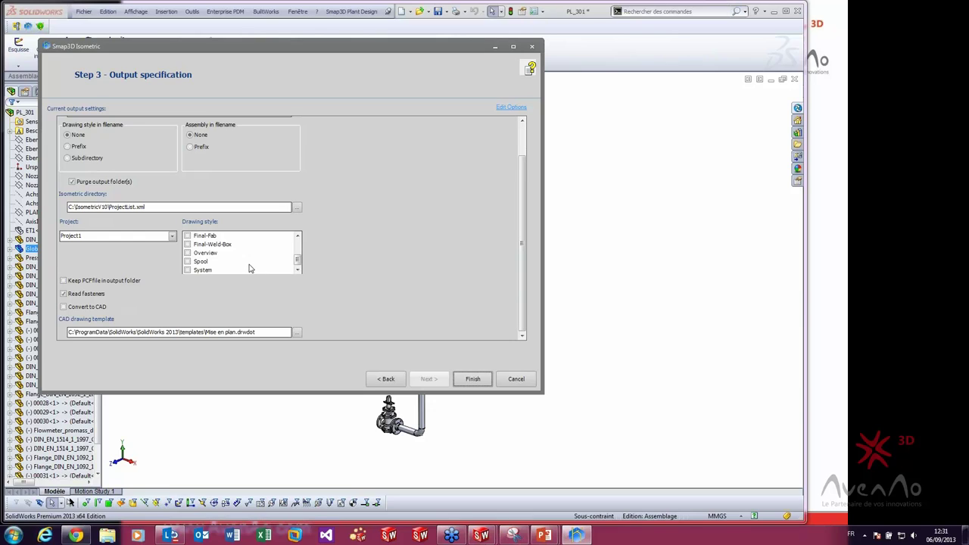
click(100, 311)
click(106, 307)
- Generate the isometric and open aux_00002.DXF in DraftSight
click(468, 381)
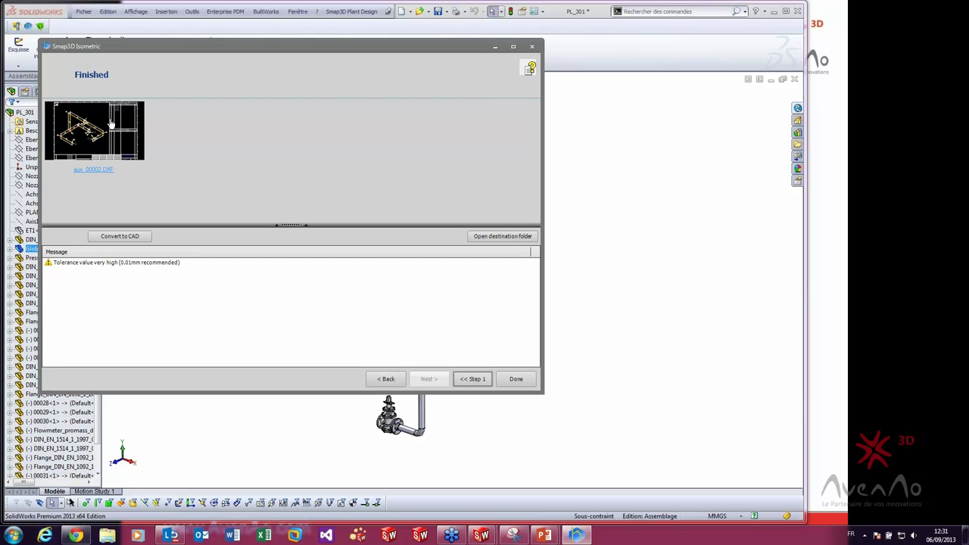
double_click(86, 130)
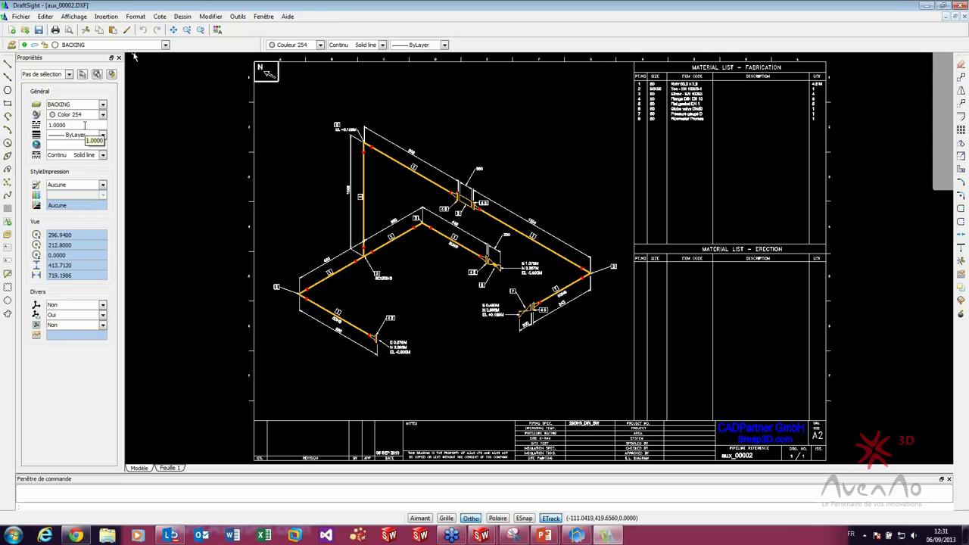
- Zoom and pan along the lower piping over to the Material List - Fabrication table
scroll(340, 303, up, 1)
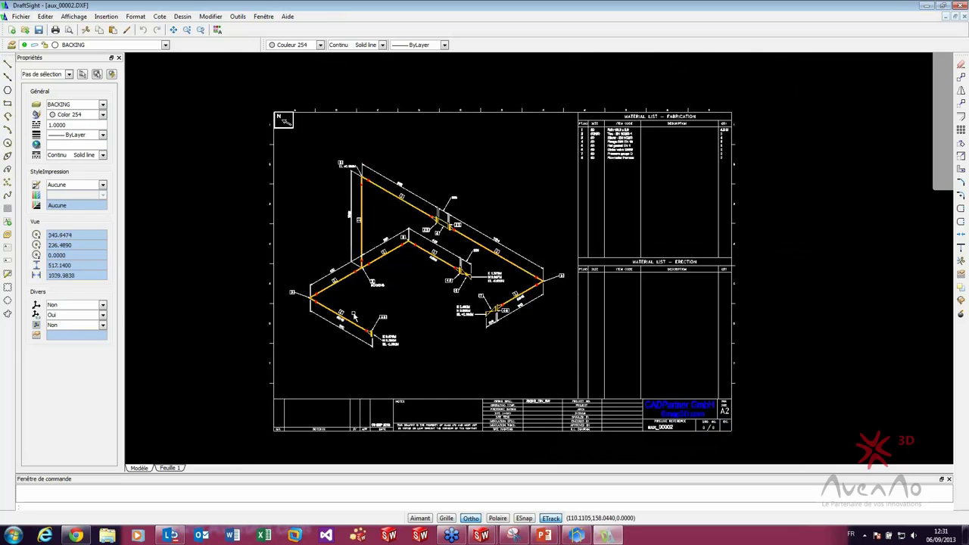
scroll(341, 303, up, 1)
scroll(342, 301, up, 2)
scroll(402, 324, down, 1)
scroll(407, 328, up, 1)
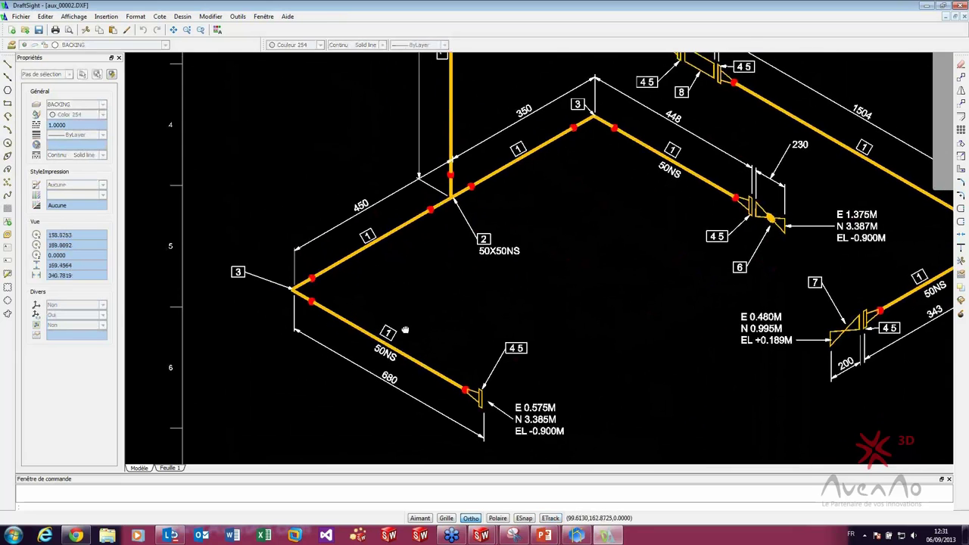
middle_drag(407, 328, 288, 317)
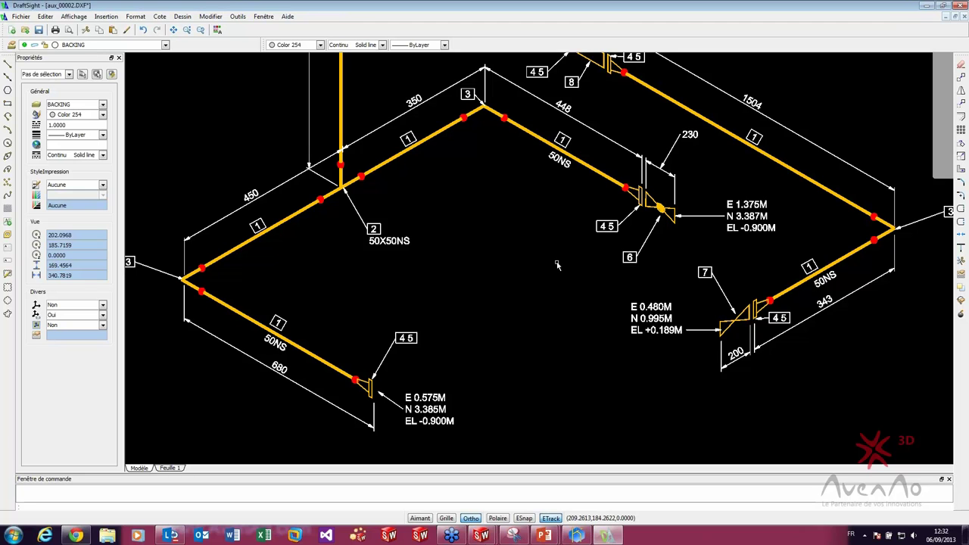
mouse_move(899, 114)
middle_down()
mouse_move(705, 218)
mouse_move(455, 107)
middle_up()
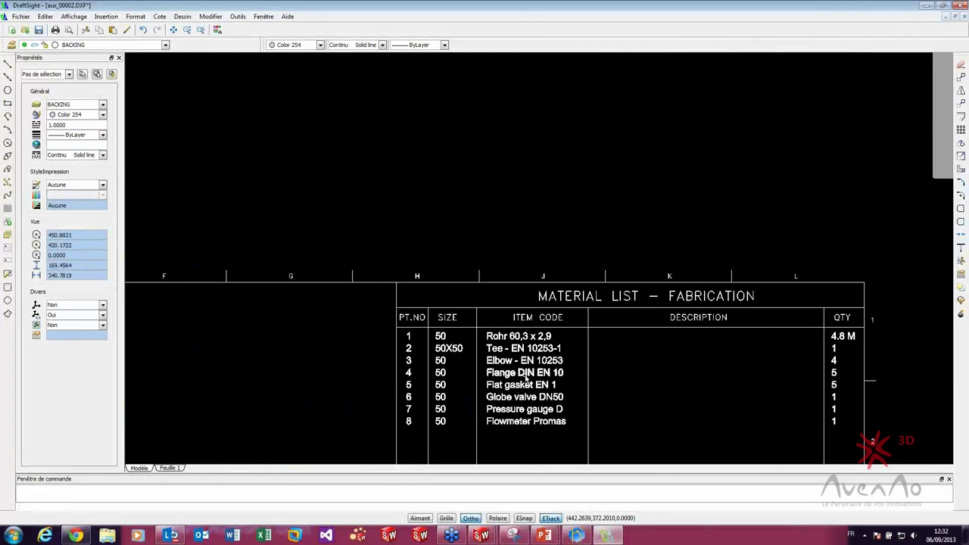
- Zoom out and recenter so the full dimensioned PL_301 piping isometric fits the window
mouse_move(493, 426)
middle_down()
mouse_move(698, 265)
mouse_move(700, 178)
middle_up()
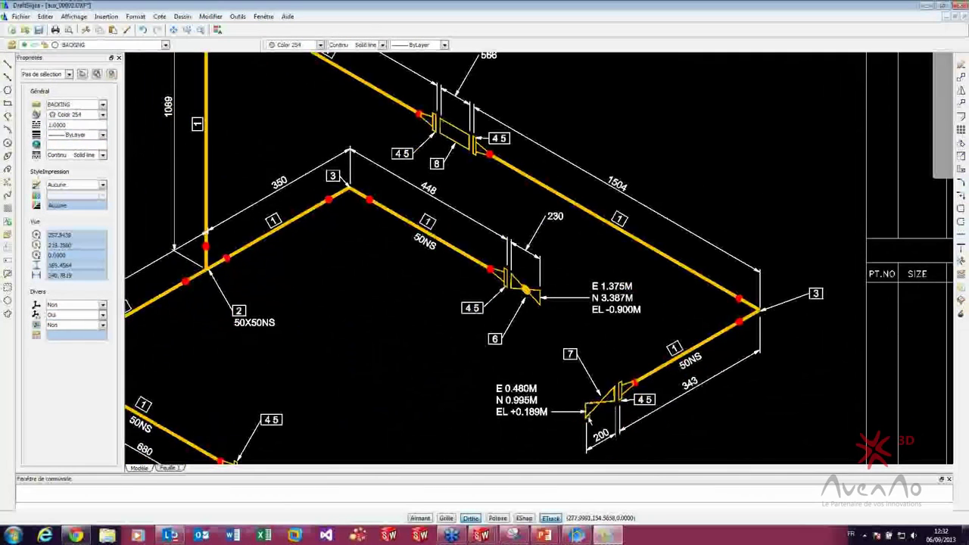
scroll(544, 311, down, 1)
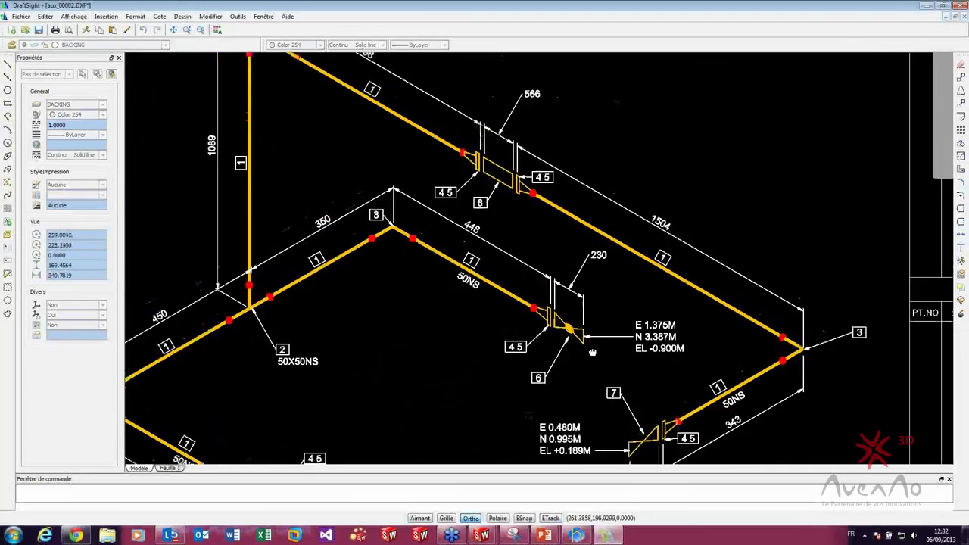
scroll(544, 310, down, 1)
scroll(636, 302, down, 1)
middle_drag(666, 345, 617, 349)
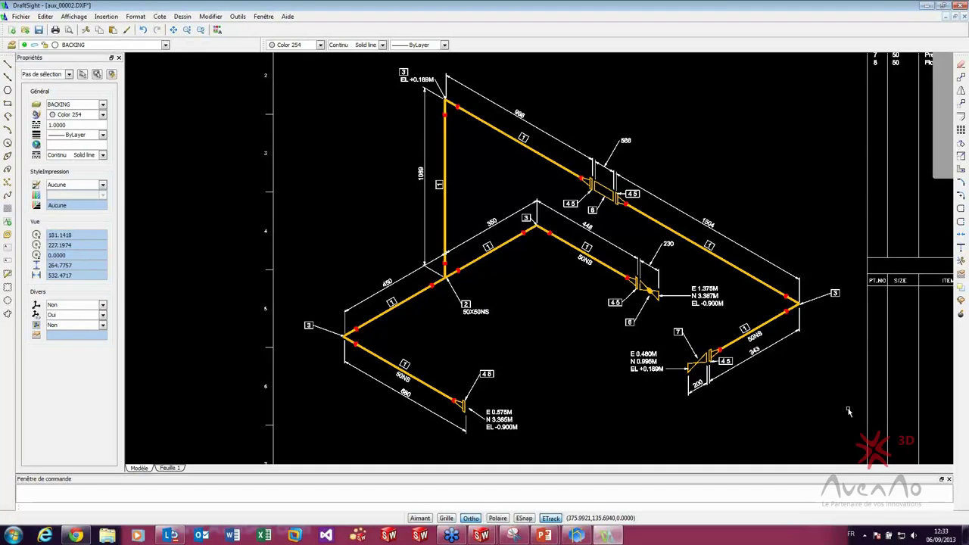
- Zoom around the piping and title block, then zoom extents to show the whole A2 sheet
scroll(753, 352, up, 1)
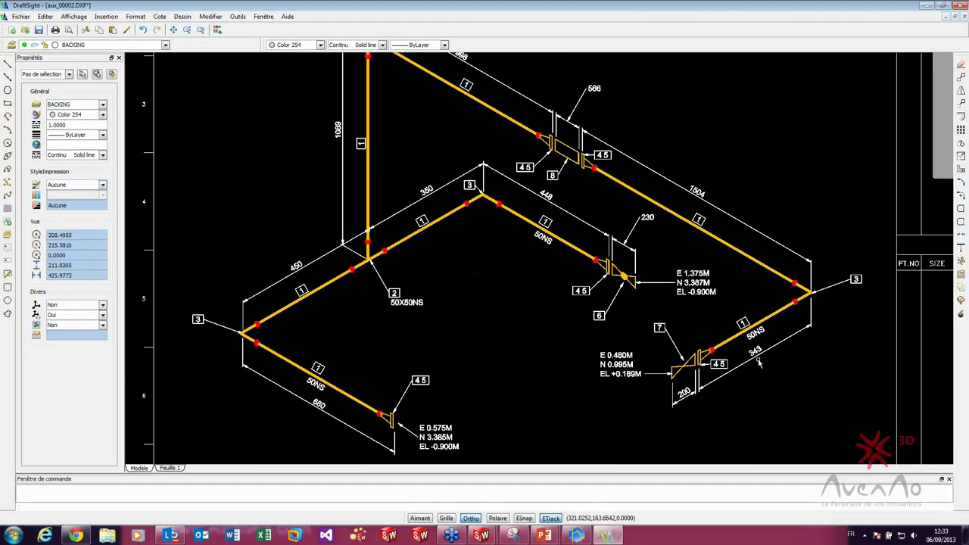
scroll(755, 354, up, 1)
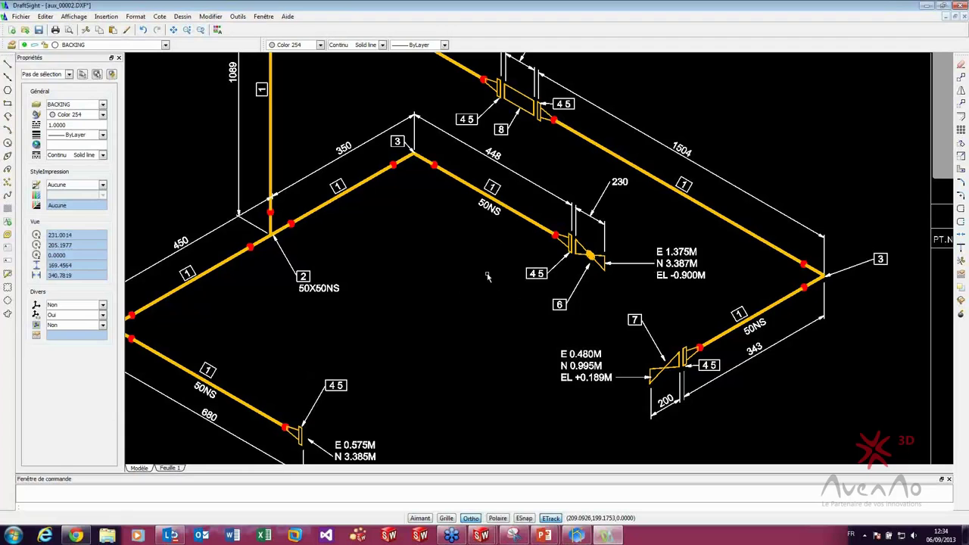
scroll(437, 281, down, 1)
scroll(437, 280, down, 2)
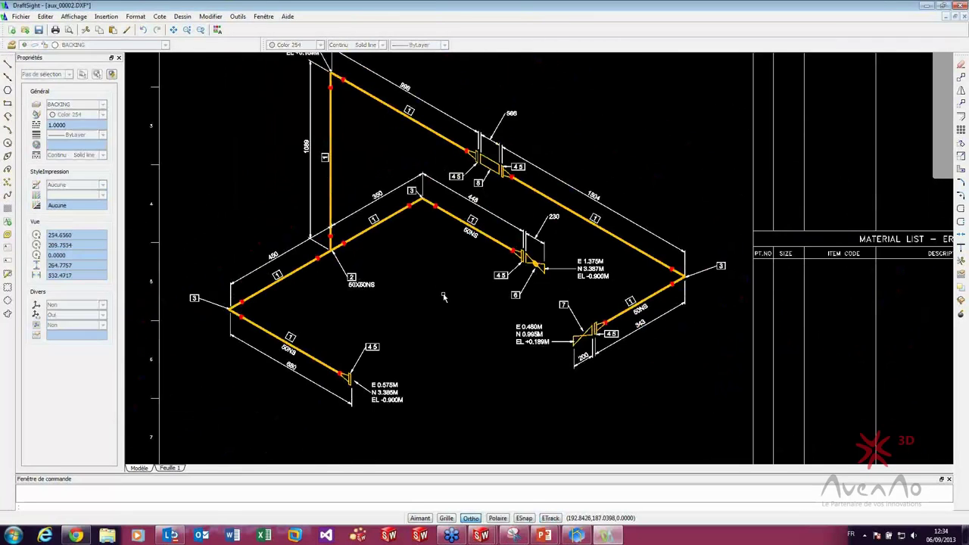
scroll(438, 271, up, 2)
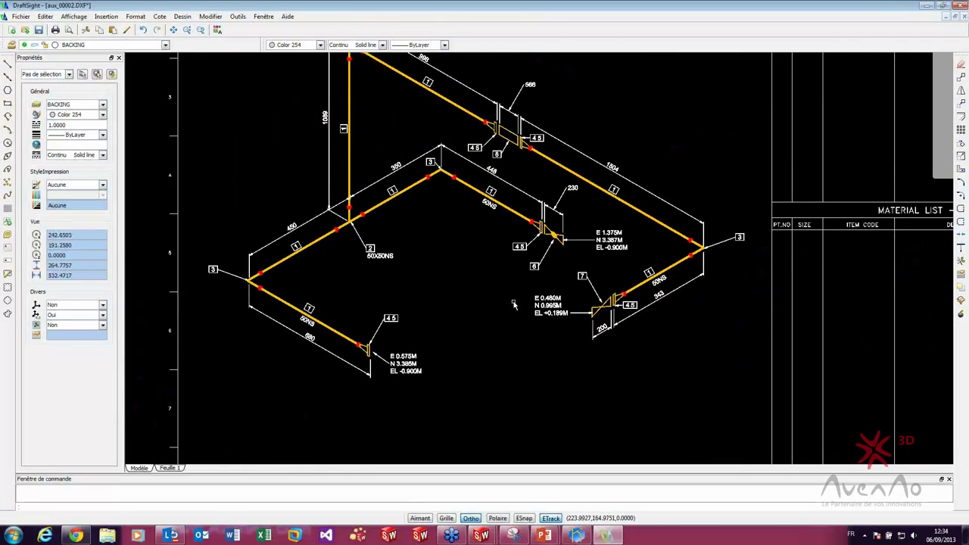
scroll(508, 298, down, 3)
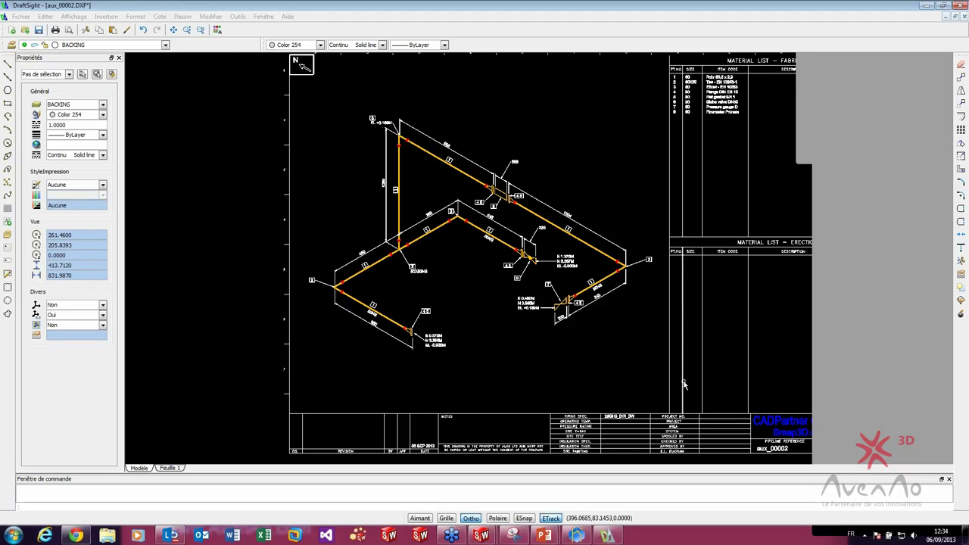
middle_drag(668, 383, 608, 370)
scroll(551, 346, up, 1)
scroll(605, 379, down, 3)
scroll(689, 411, up, 3)
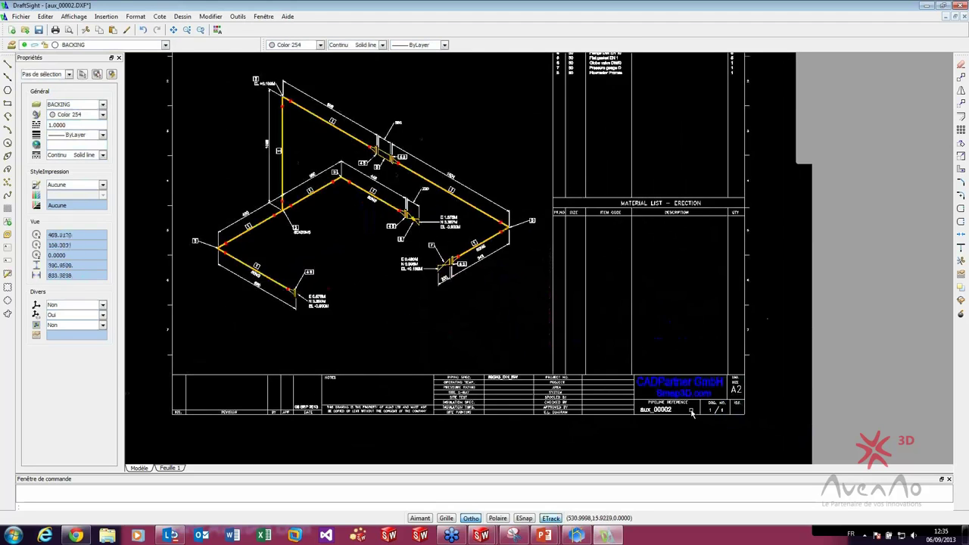
scroll(689, 410, up, 4)
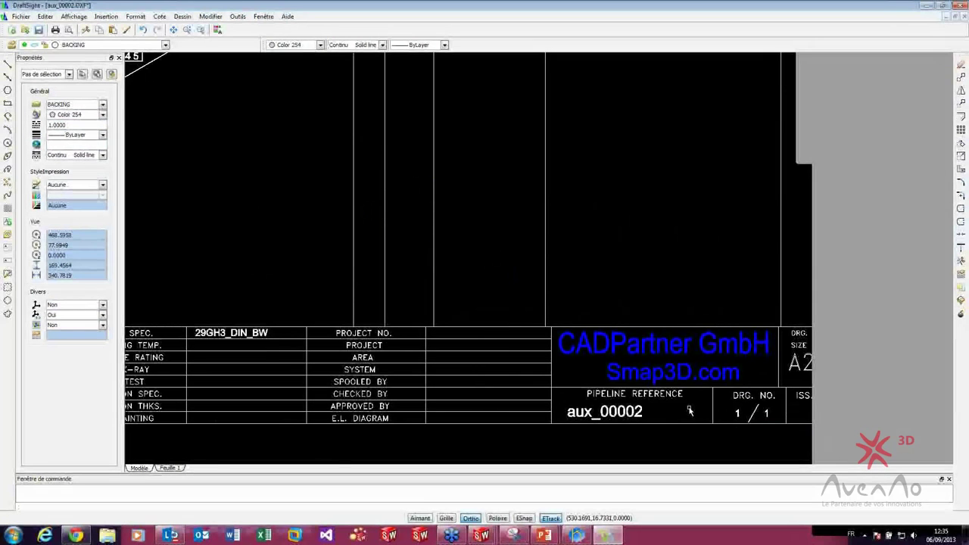
middle_click(471, 219)
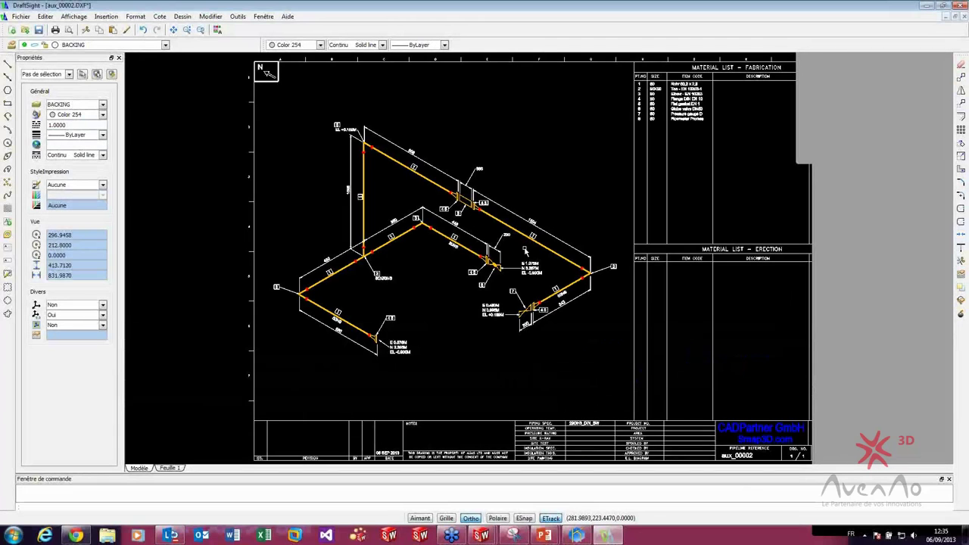